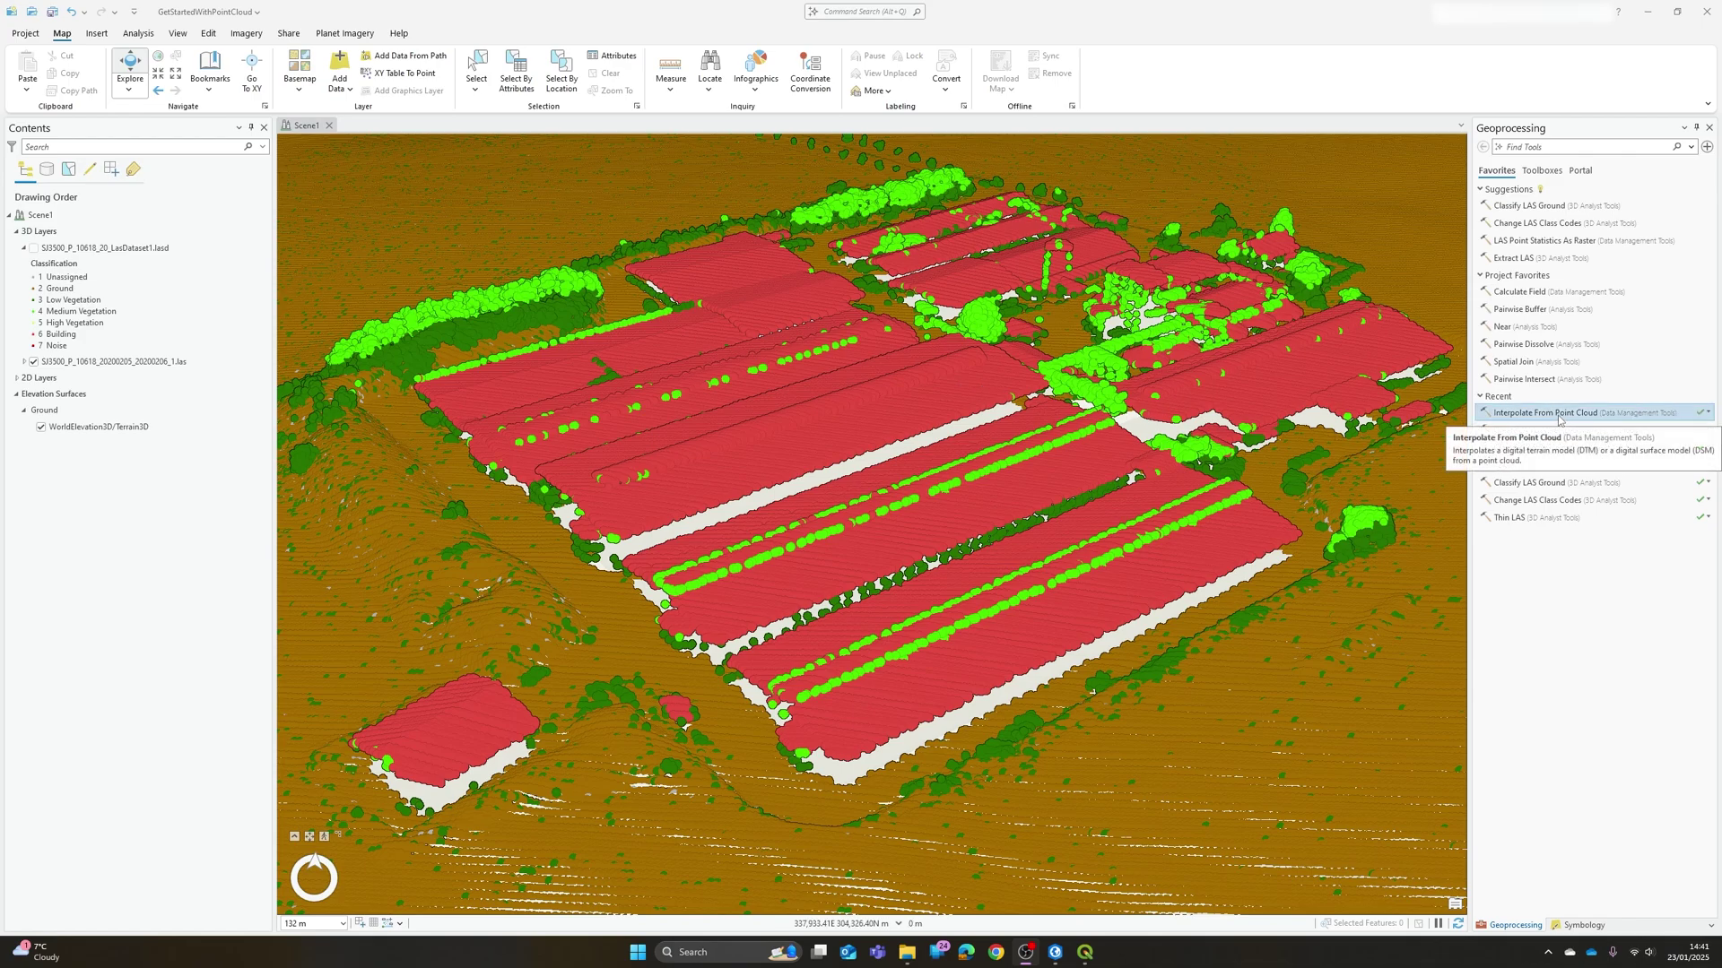
Step: Open Interpolate From Point Cloud and drag the .las layer in as input; it flags error 000840
{"action": "left_click", "coordinate": [1558, 416]}
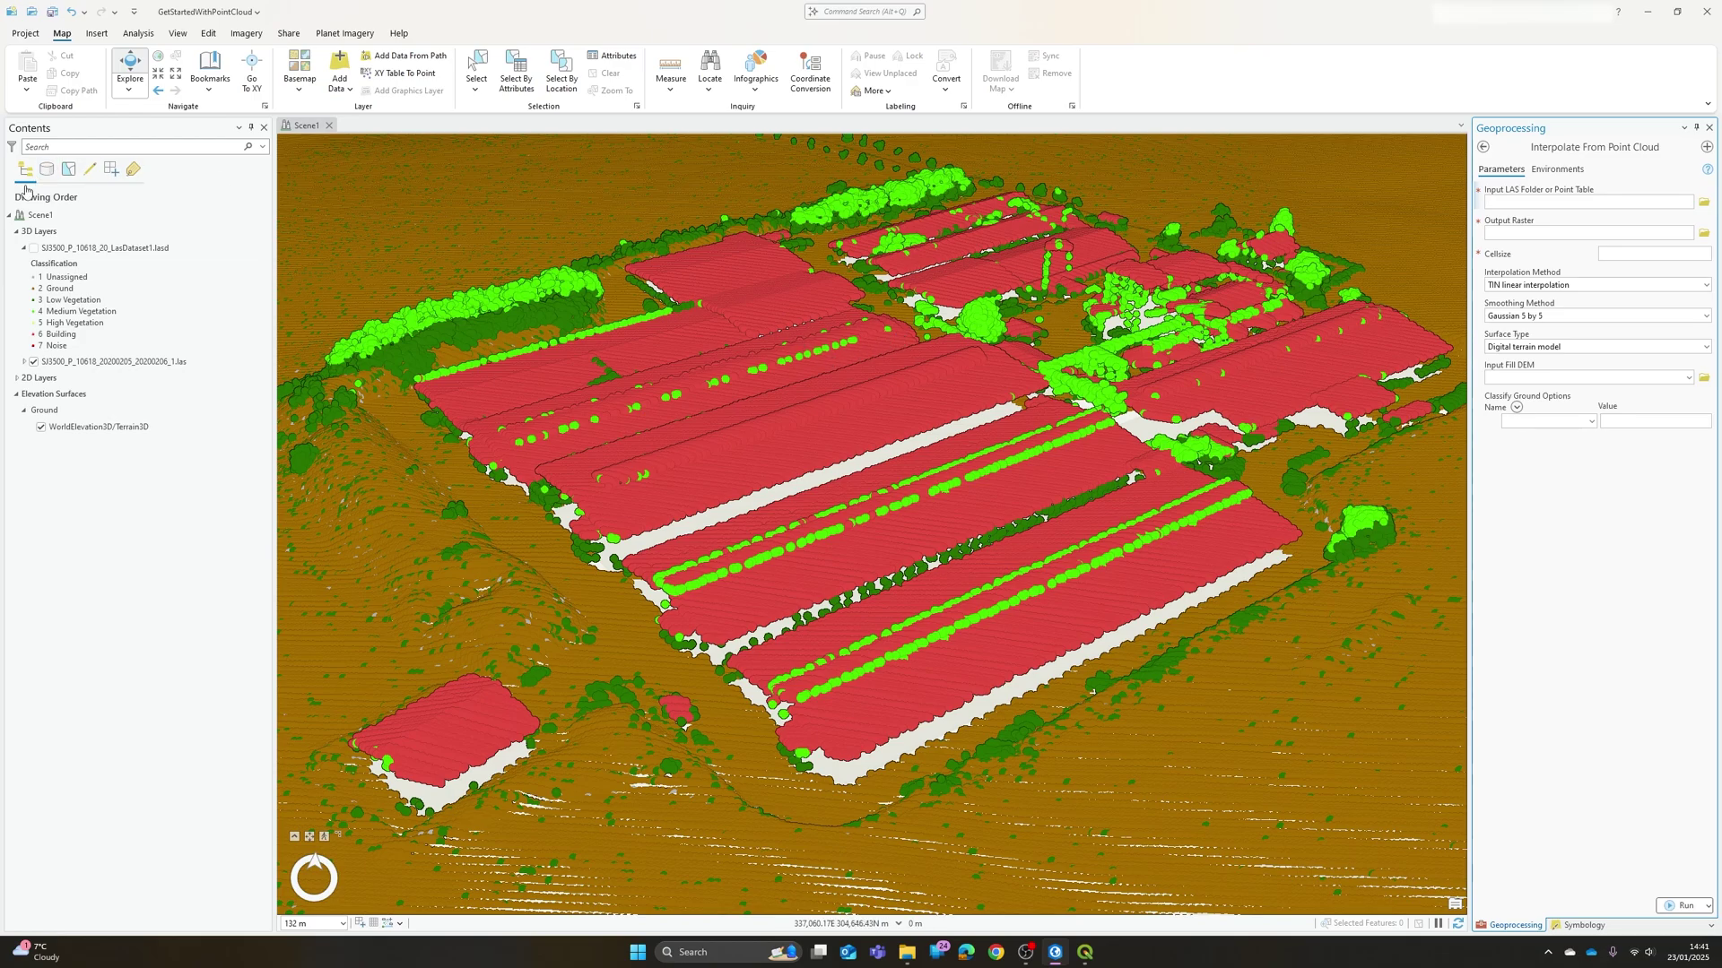
{"action": "left_click", "coordinate": [105, 364]}
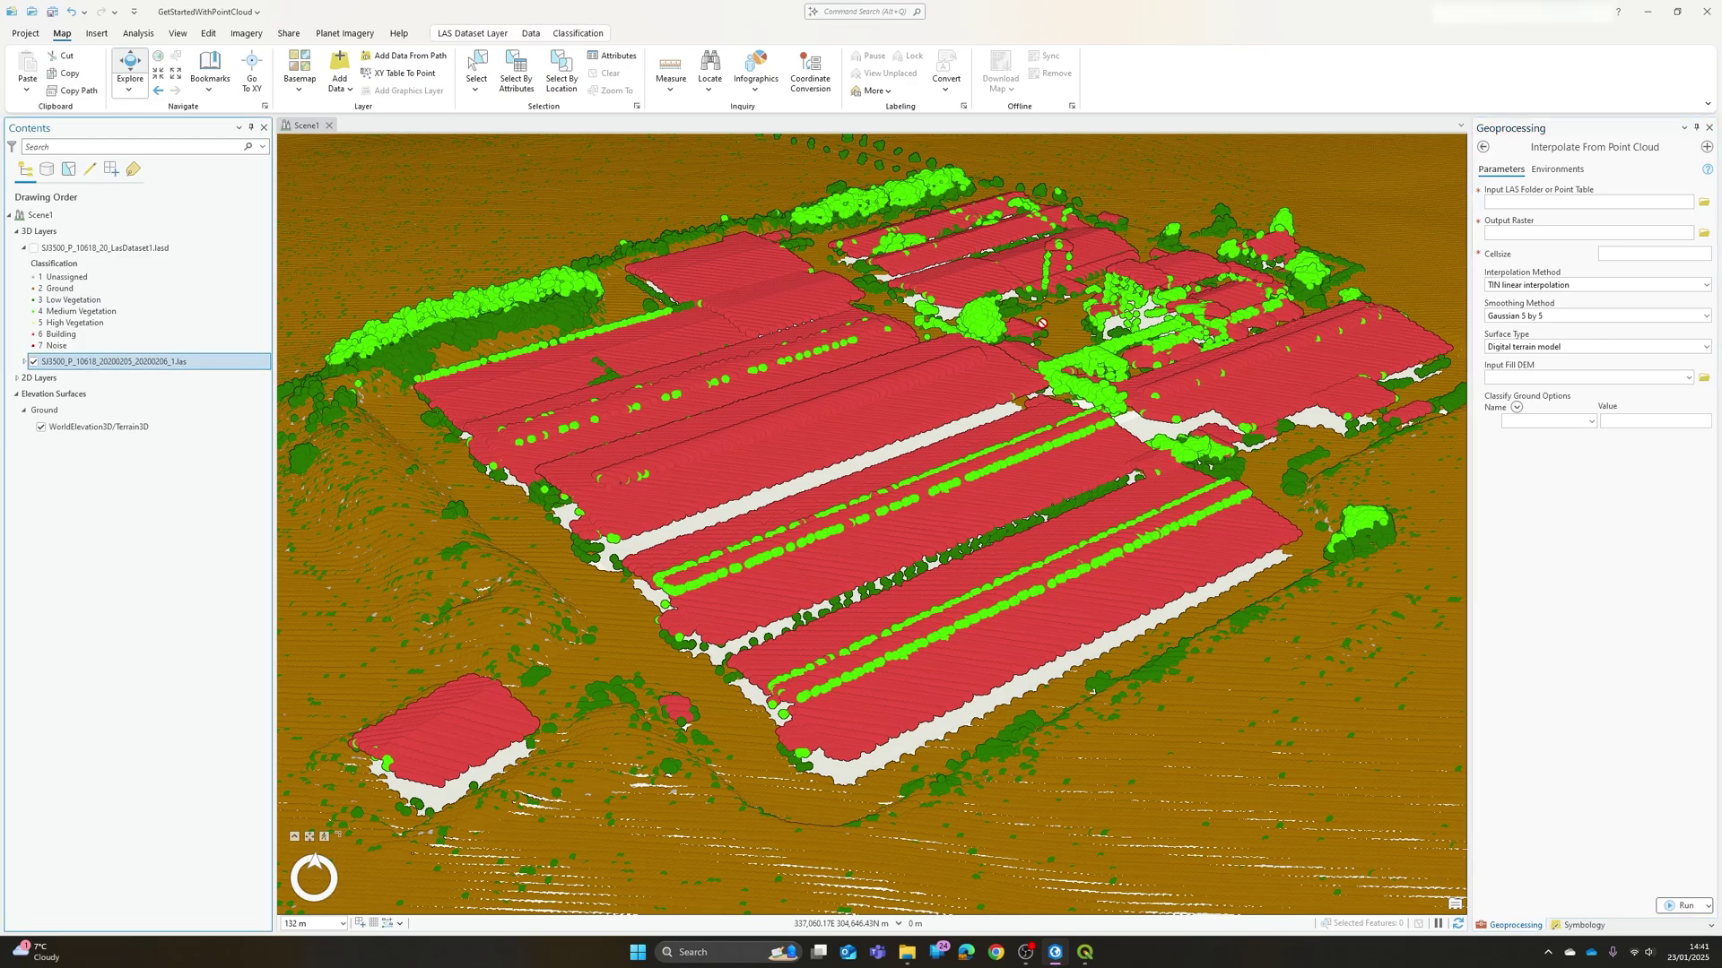
{"action": "left_click_drag", "start_coordinate": [105, 364], "coordinate": [1554, 209]}
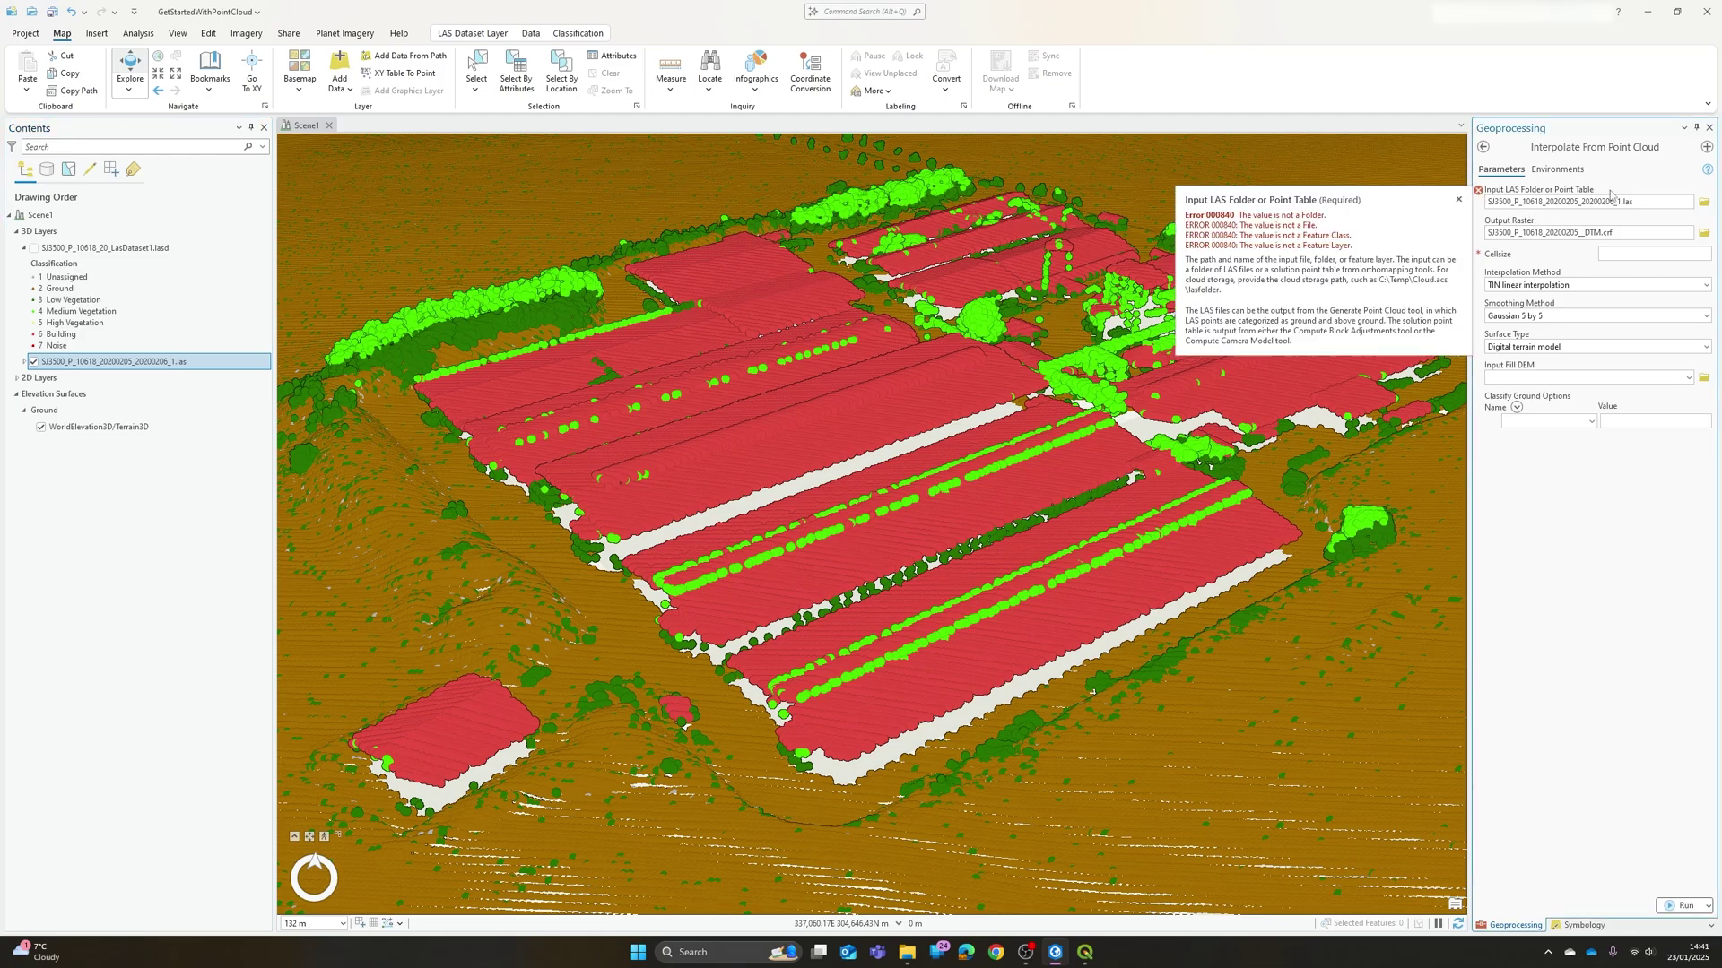
Step: Browse Project > Folders > LiDAR > las, filter by Files, and select SJ4000_P_10618
{"action": "left_click", "coordinate": [1486, 199]}
{"action": "left_click", "coordinate": [1703, 204]}
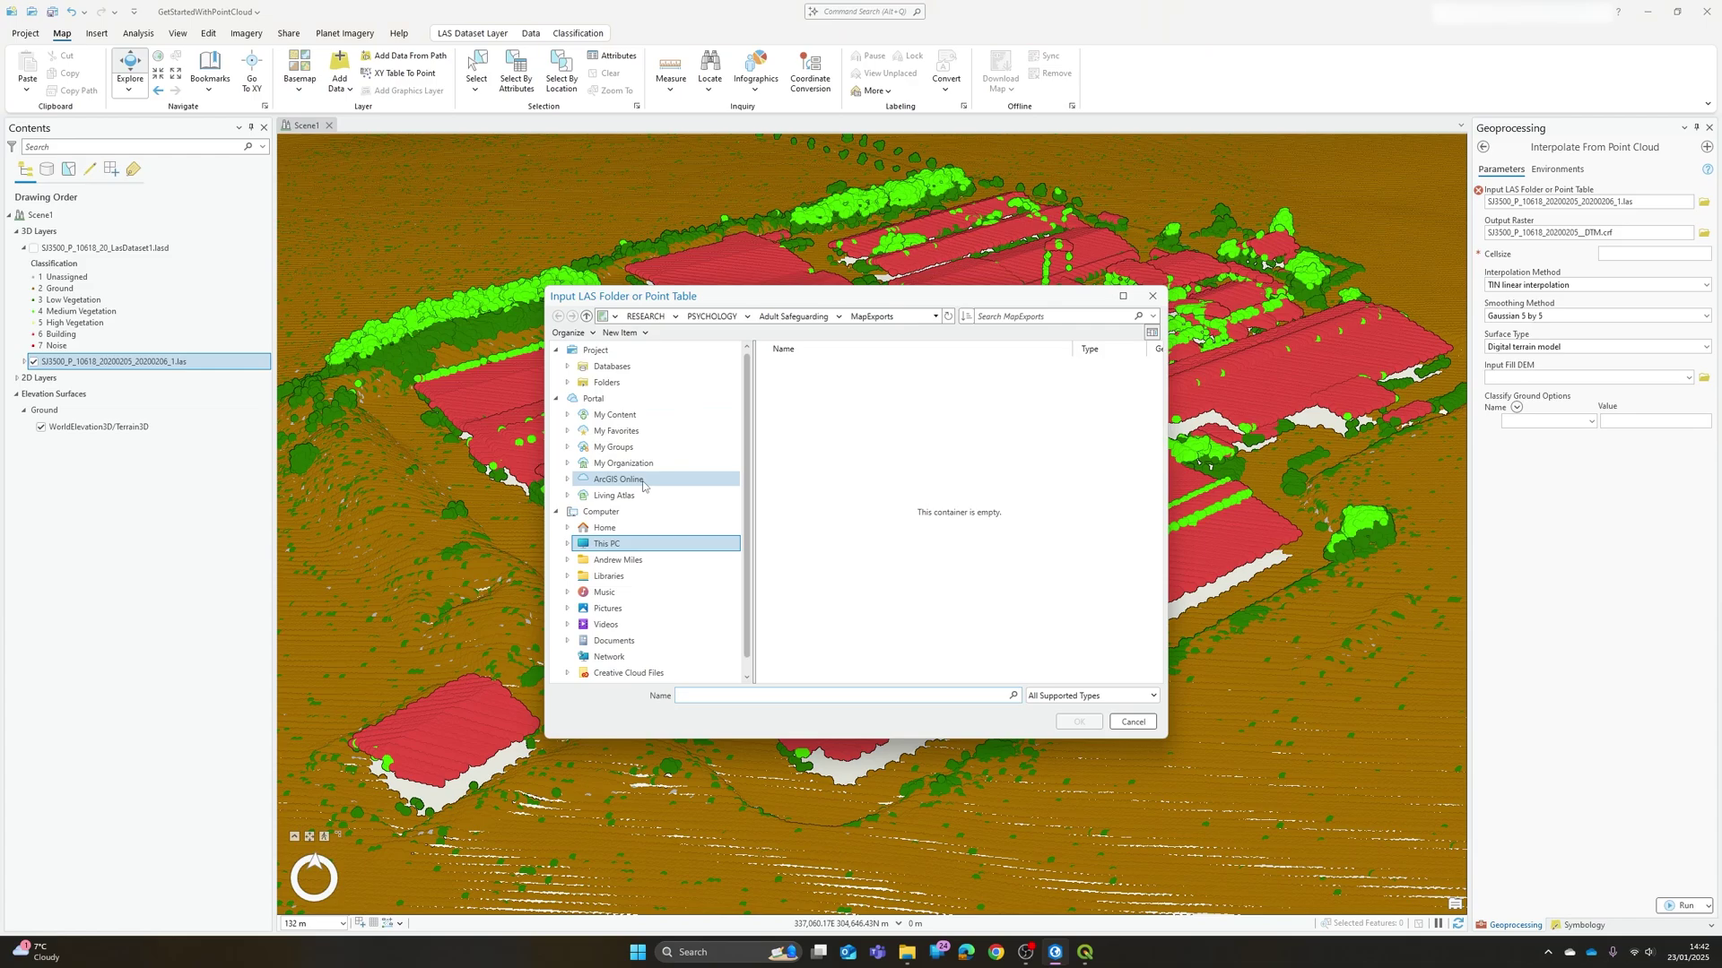
{"action": "left_click", "coordinate": [607, 382]}
{"action": "double_click", "coordinate": [789, 381]}
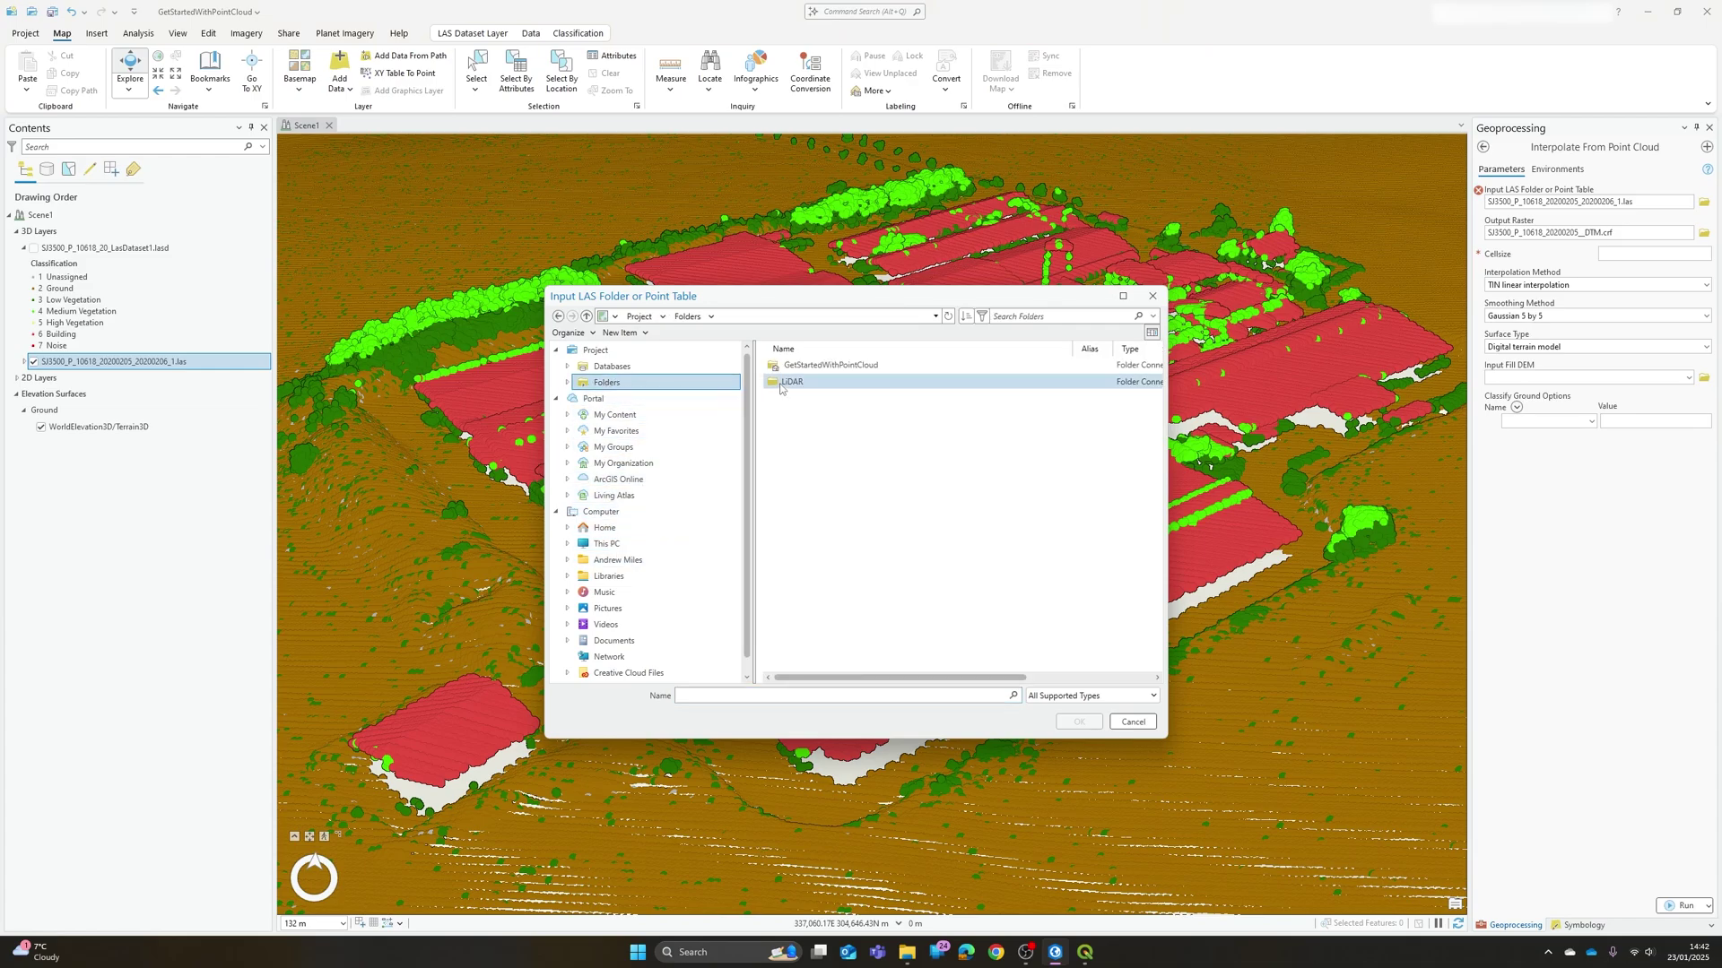
{"action": "double_click", "coordinate": [785, 434]}
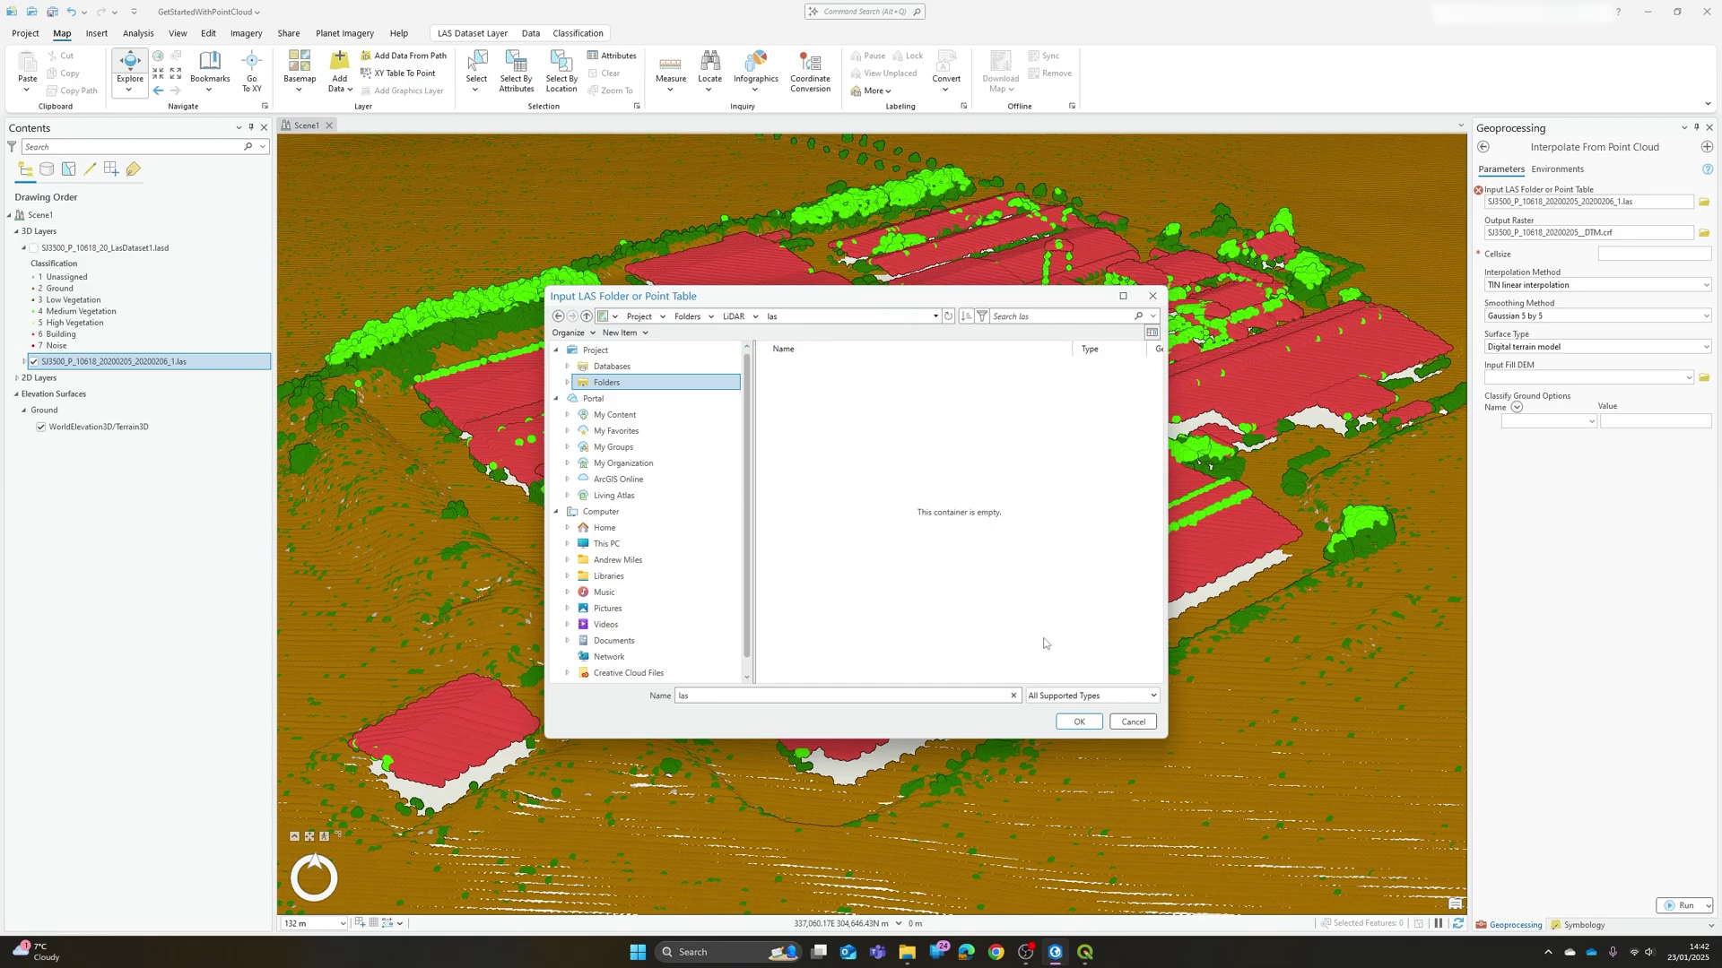
{"action": "left_click", "coordinate": [1059, 698]}
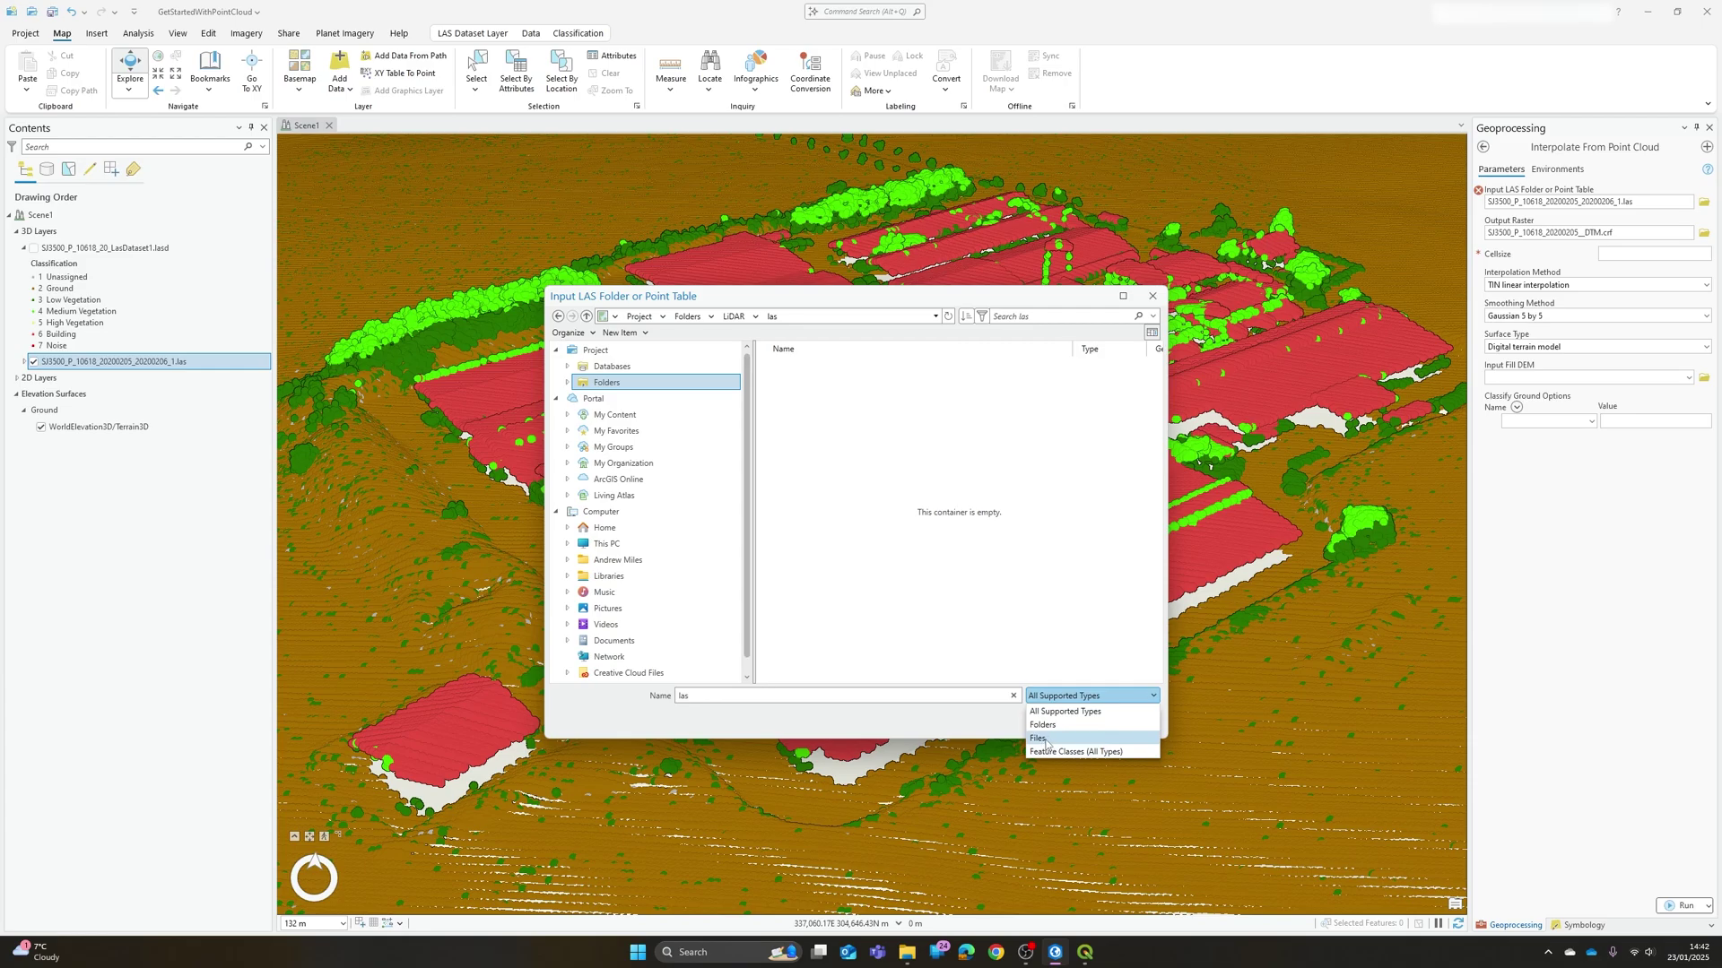
{"action": "left_click", "coordinate": [1042, 738]}
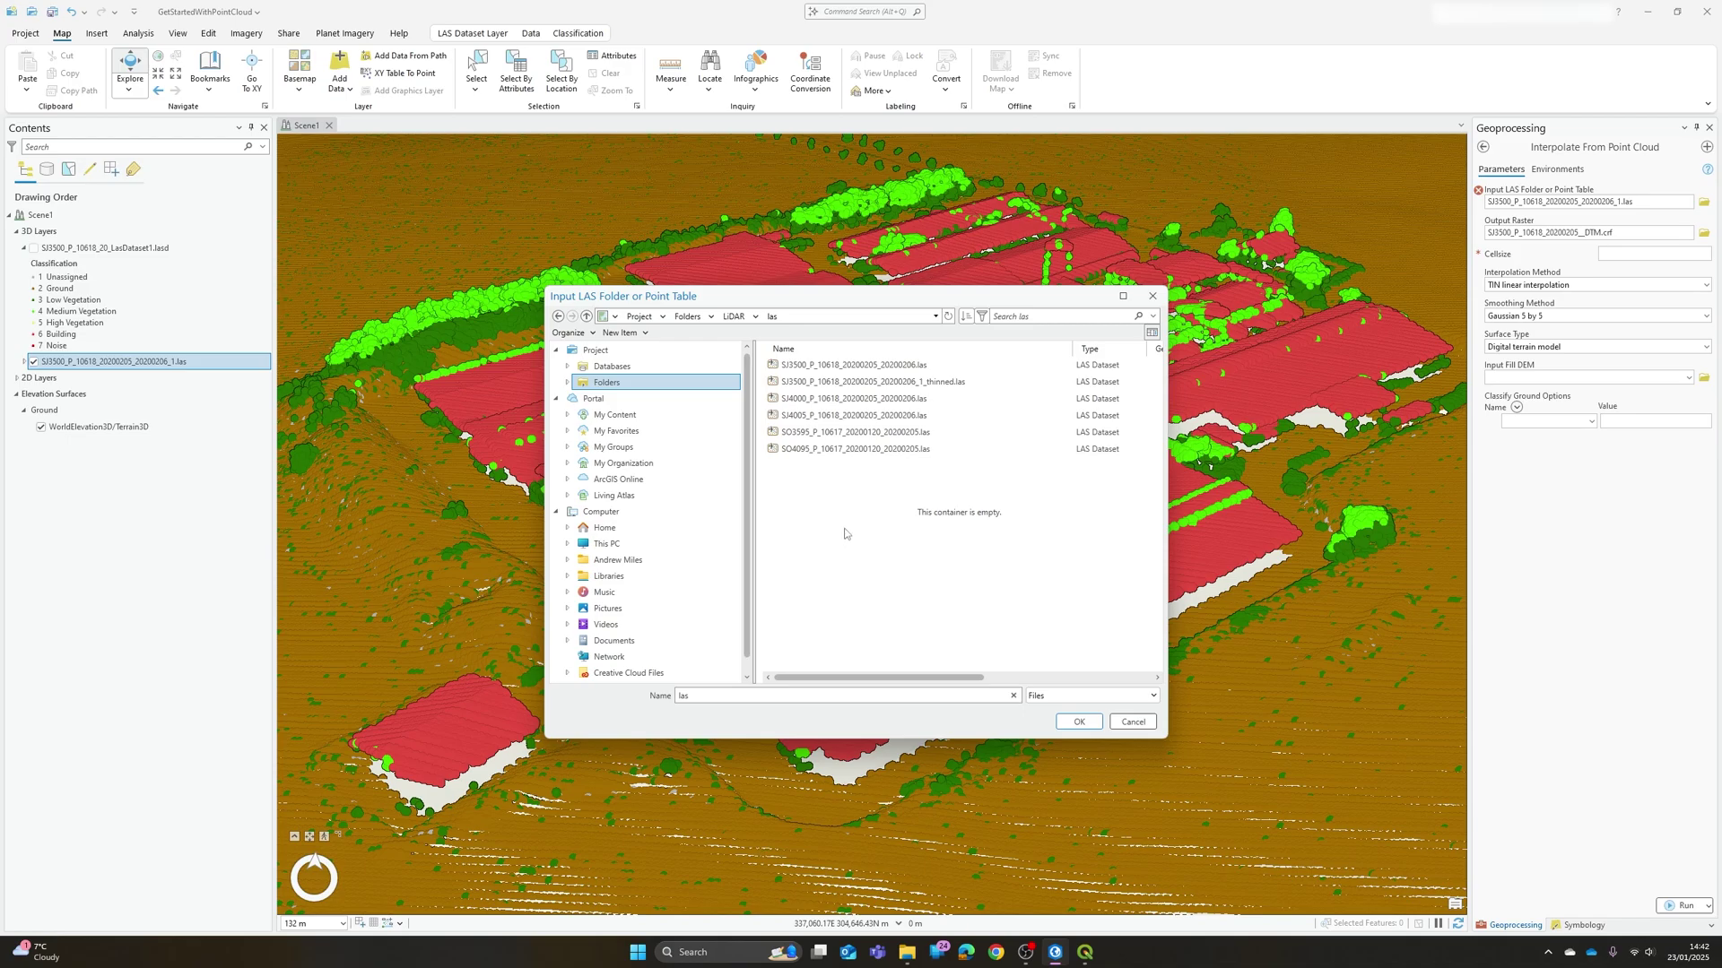
{"action": "left_click", "coordinate": [885, 405]}
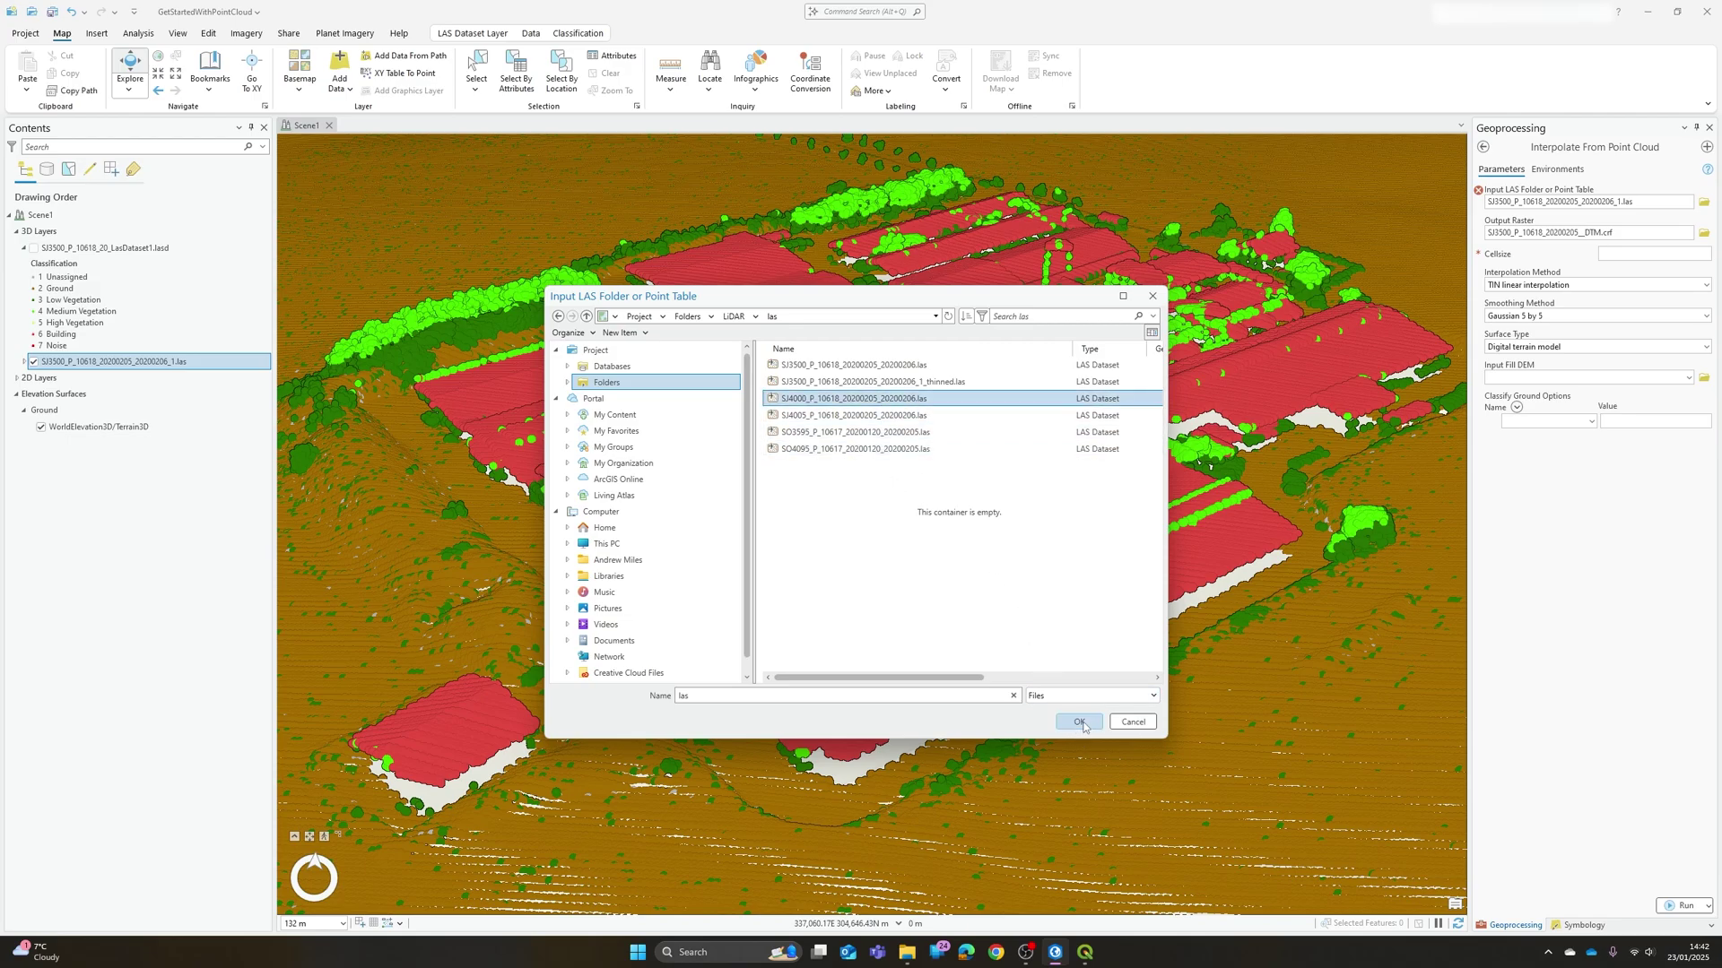
Step: Confirm SJ4000_P_10618 as input, name the output raster _DTM.tif, and set cell size 1
{"action": "left_click", "coordinate": [1079, 723]}
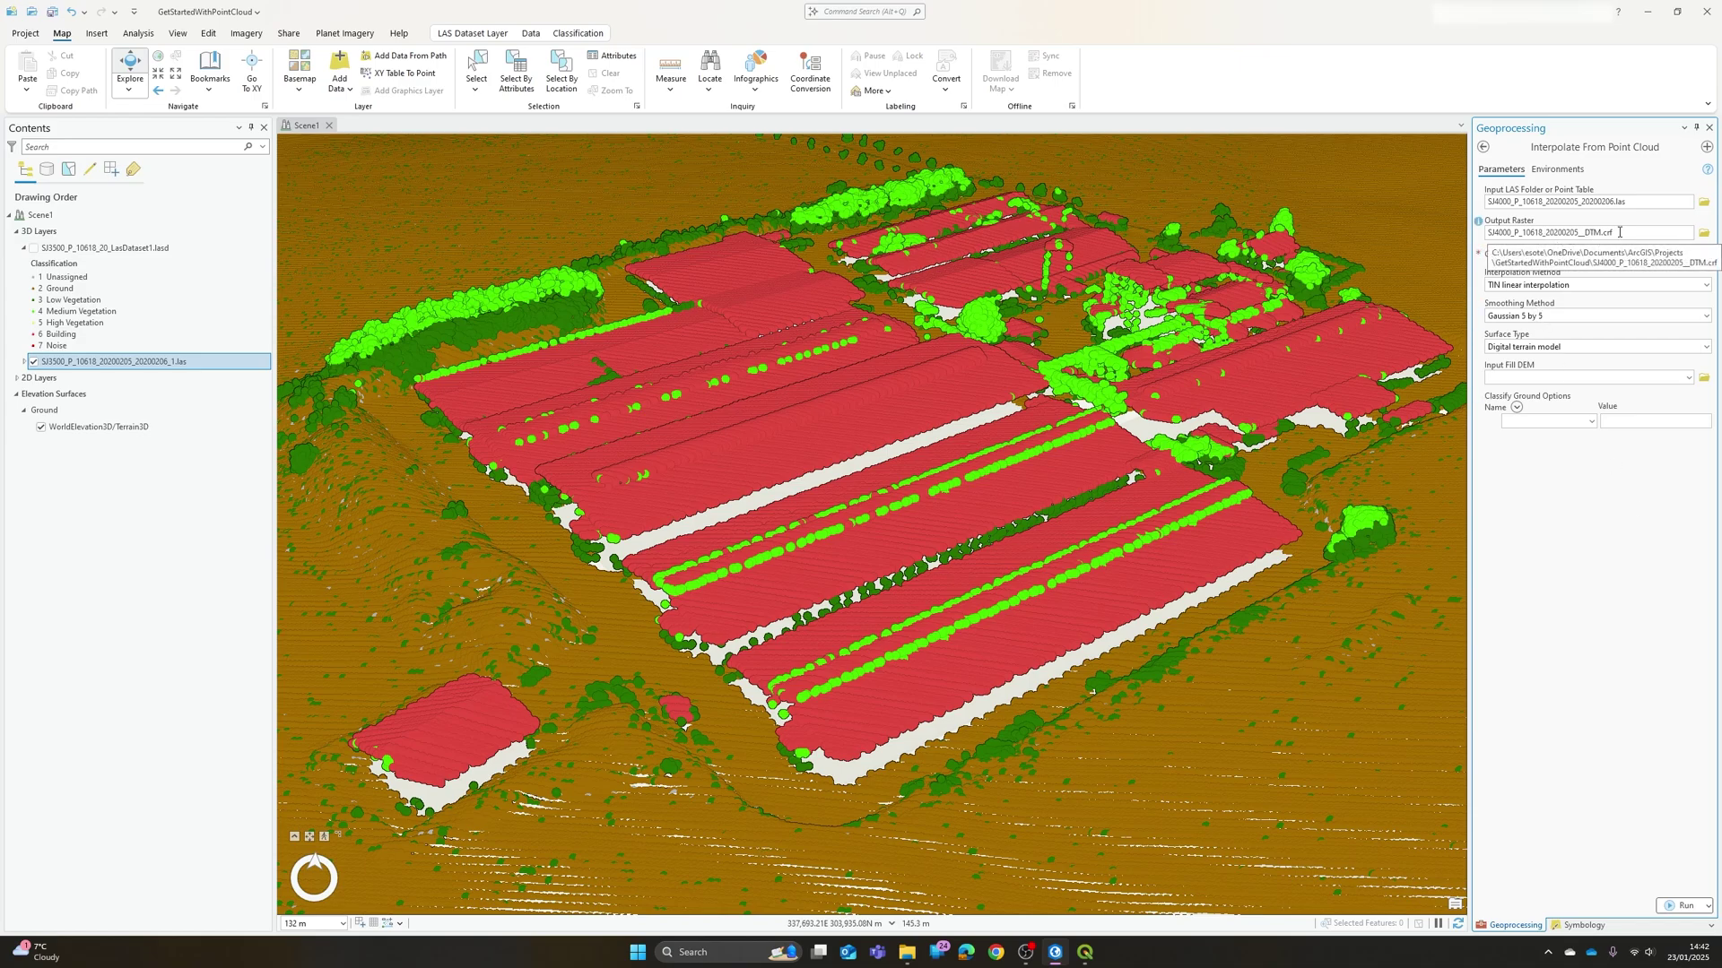
{"action": "left_click", "coordinate": [1619, 233]}
{"action": "type", "text": "_DTM."}
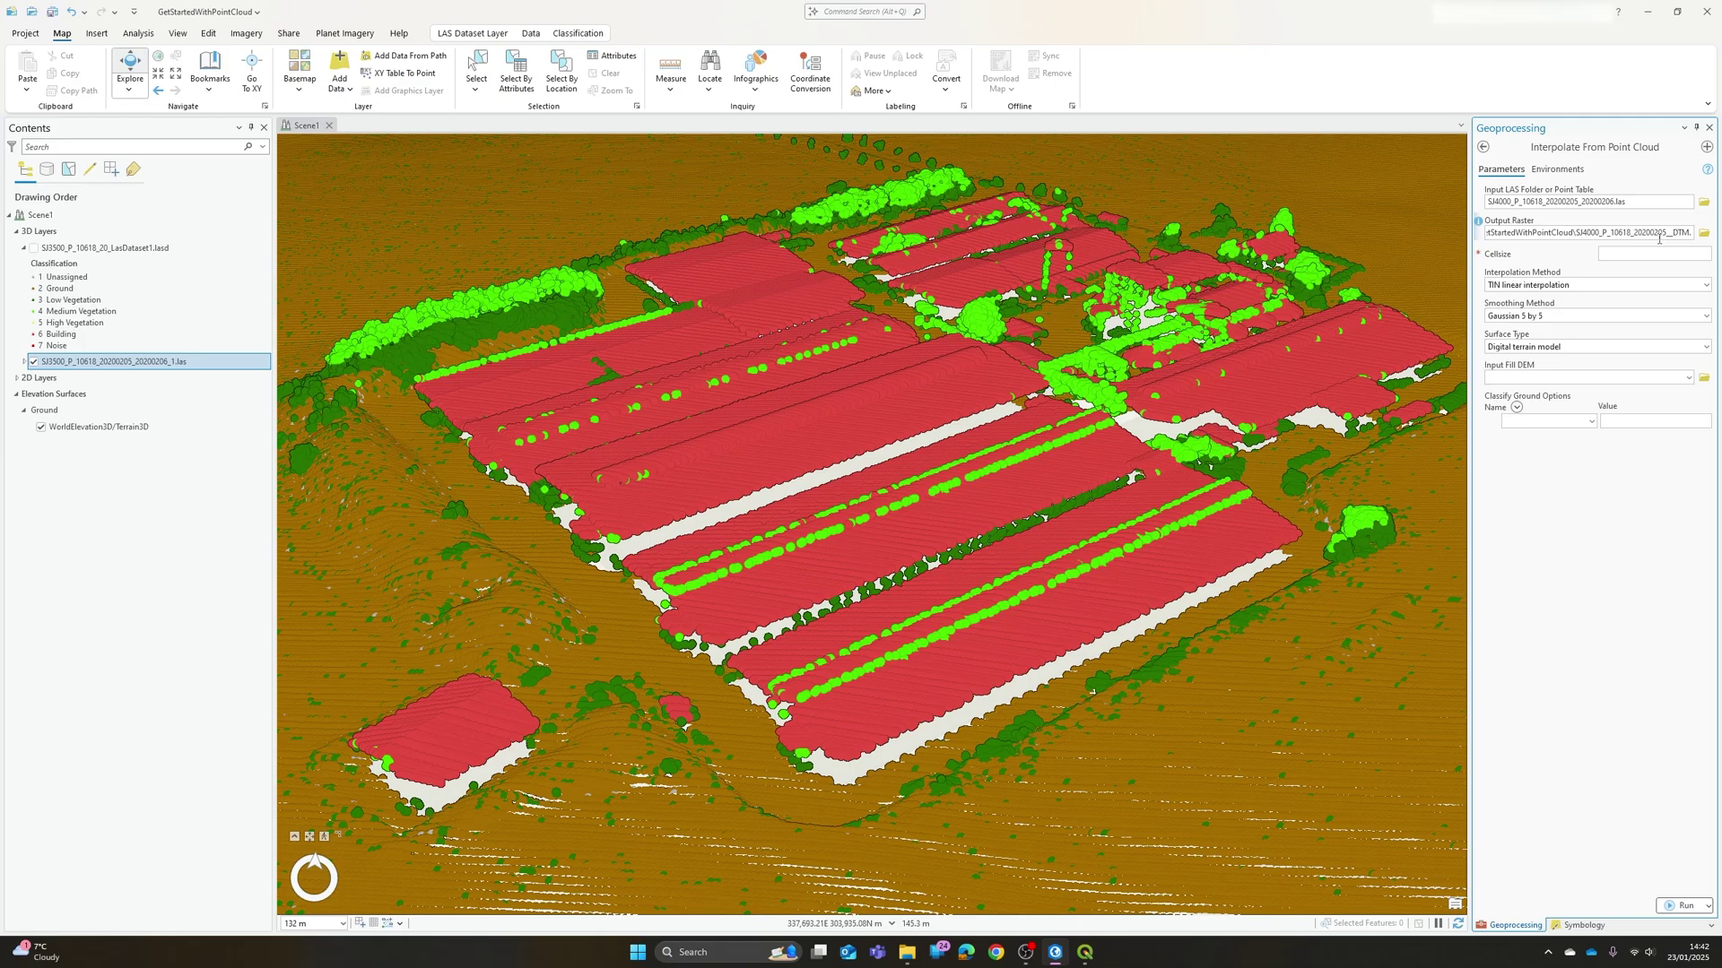
{"action": "type", "text": "tif"}
{"action": "left_click", "coordinate": [1622, 509]}
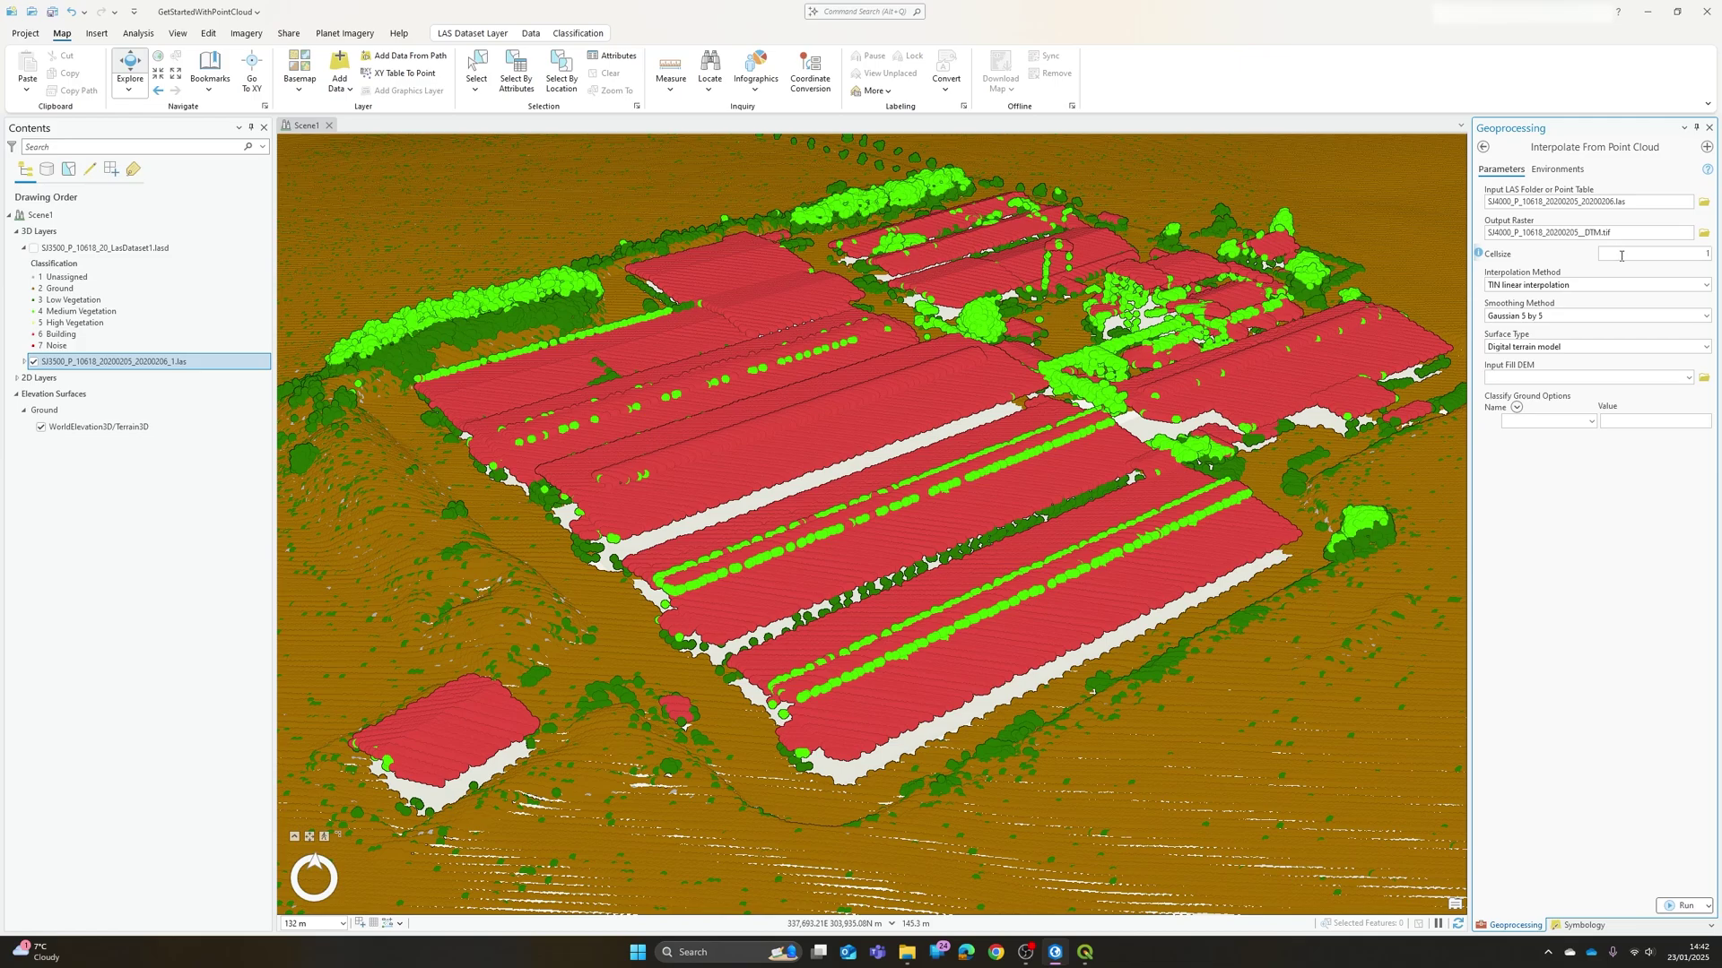
{"action": "type", "text": "1"}
{"action": "left_click", "coordinate": [1705, 285]}
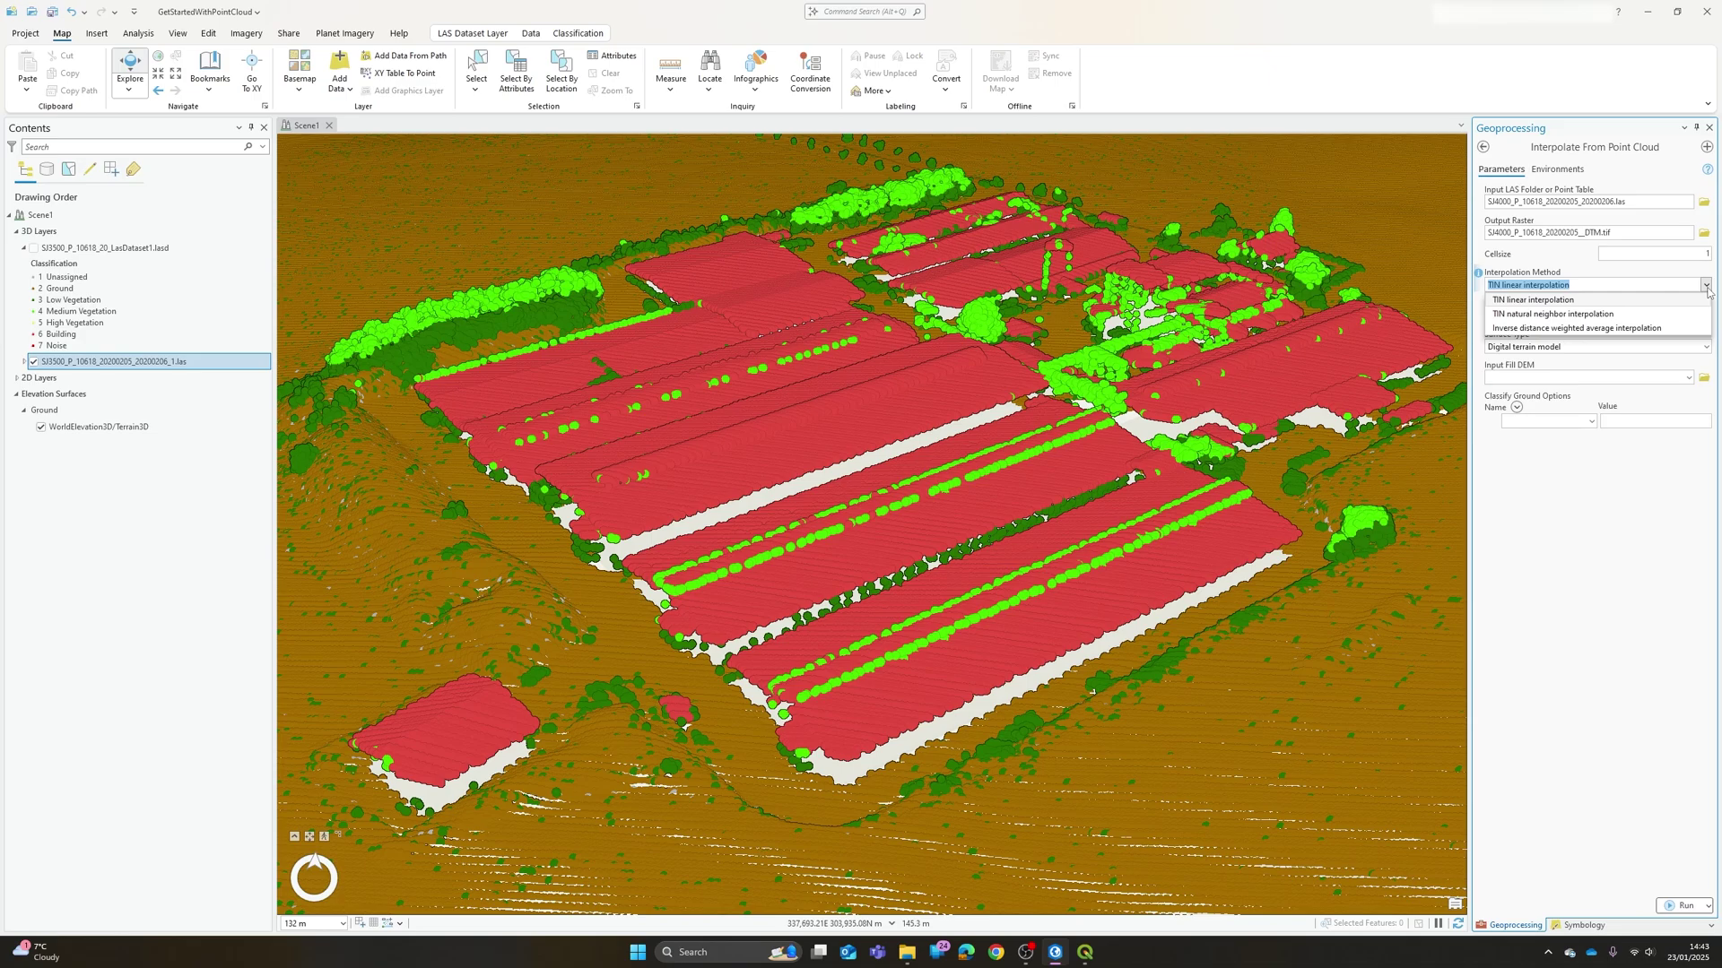
{"action": "left_click", "coordinate": [1708, 290]}
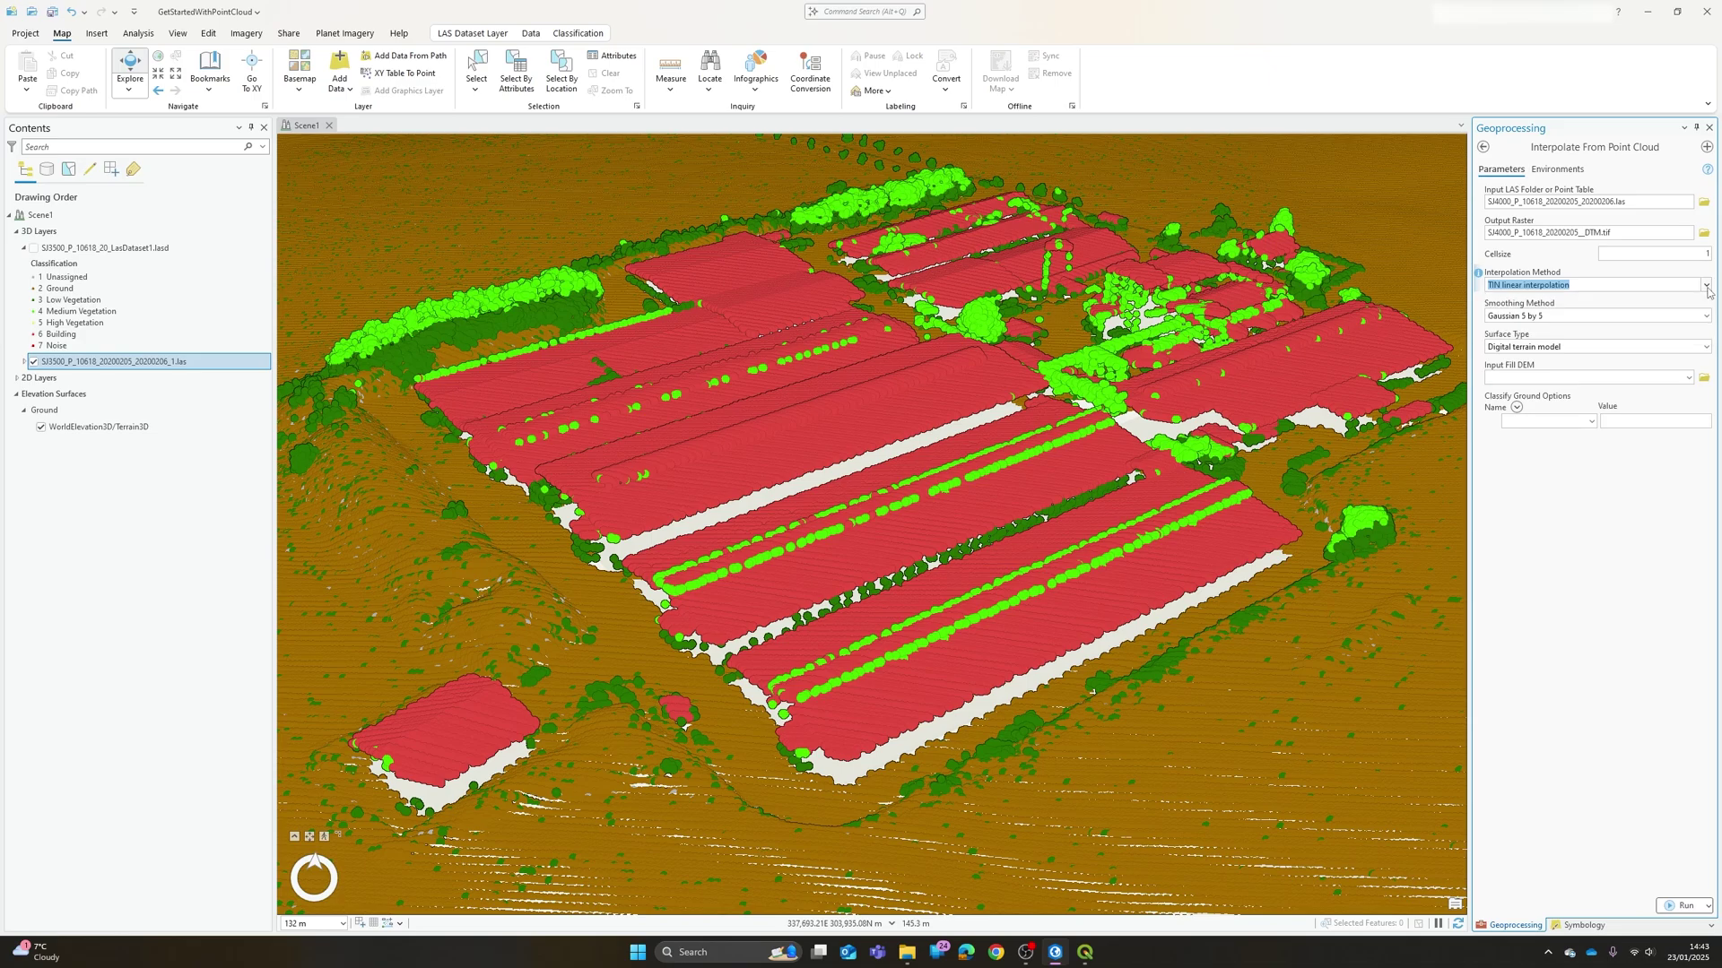
{"action": "left_click", "coordinate": [1609, 543]}
Step: Set the Smoothing Method to No smoothing, then review the smoothing choices again
{"action": "left_click", "coordinate": [1707, 317]}
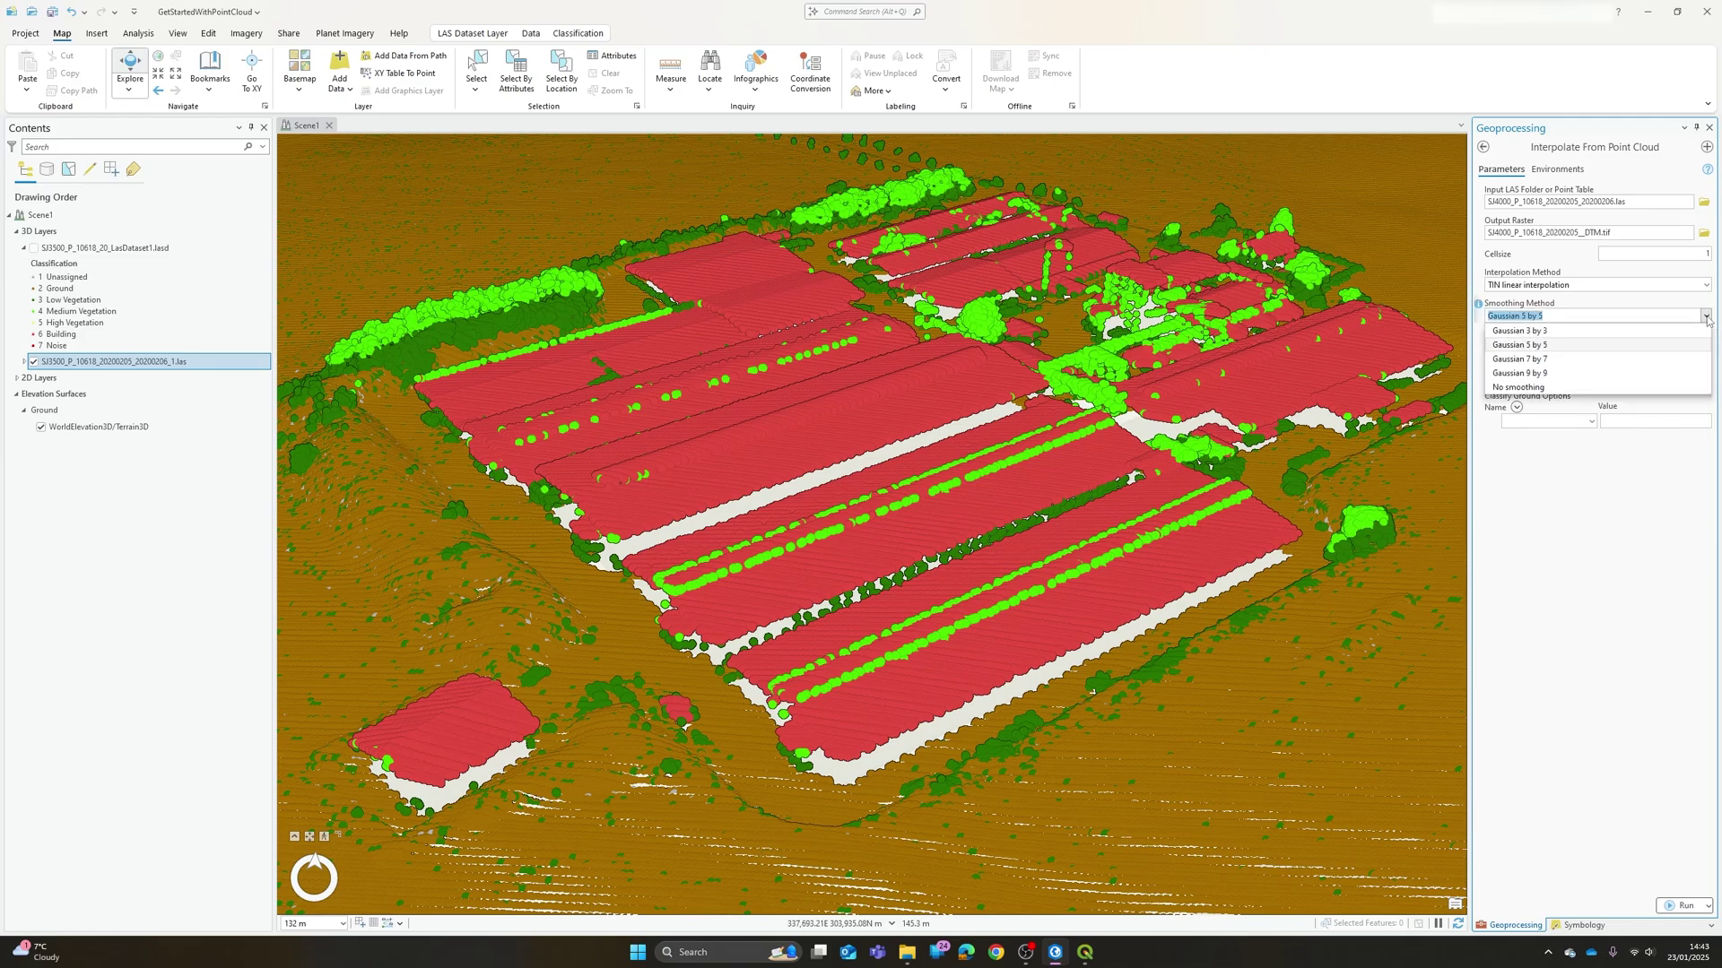
{"action": "left_click", "coordinate": [1524, 387]}
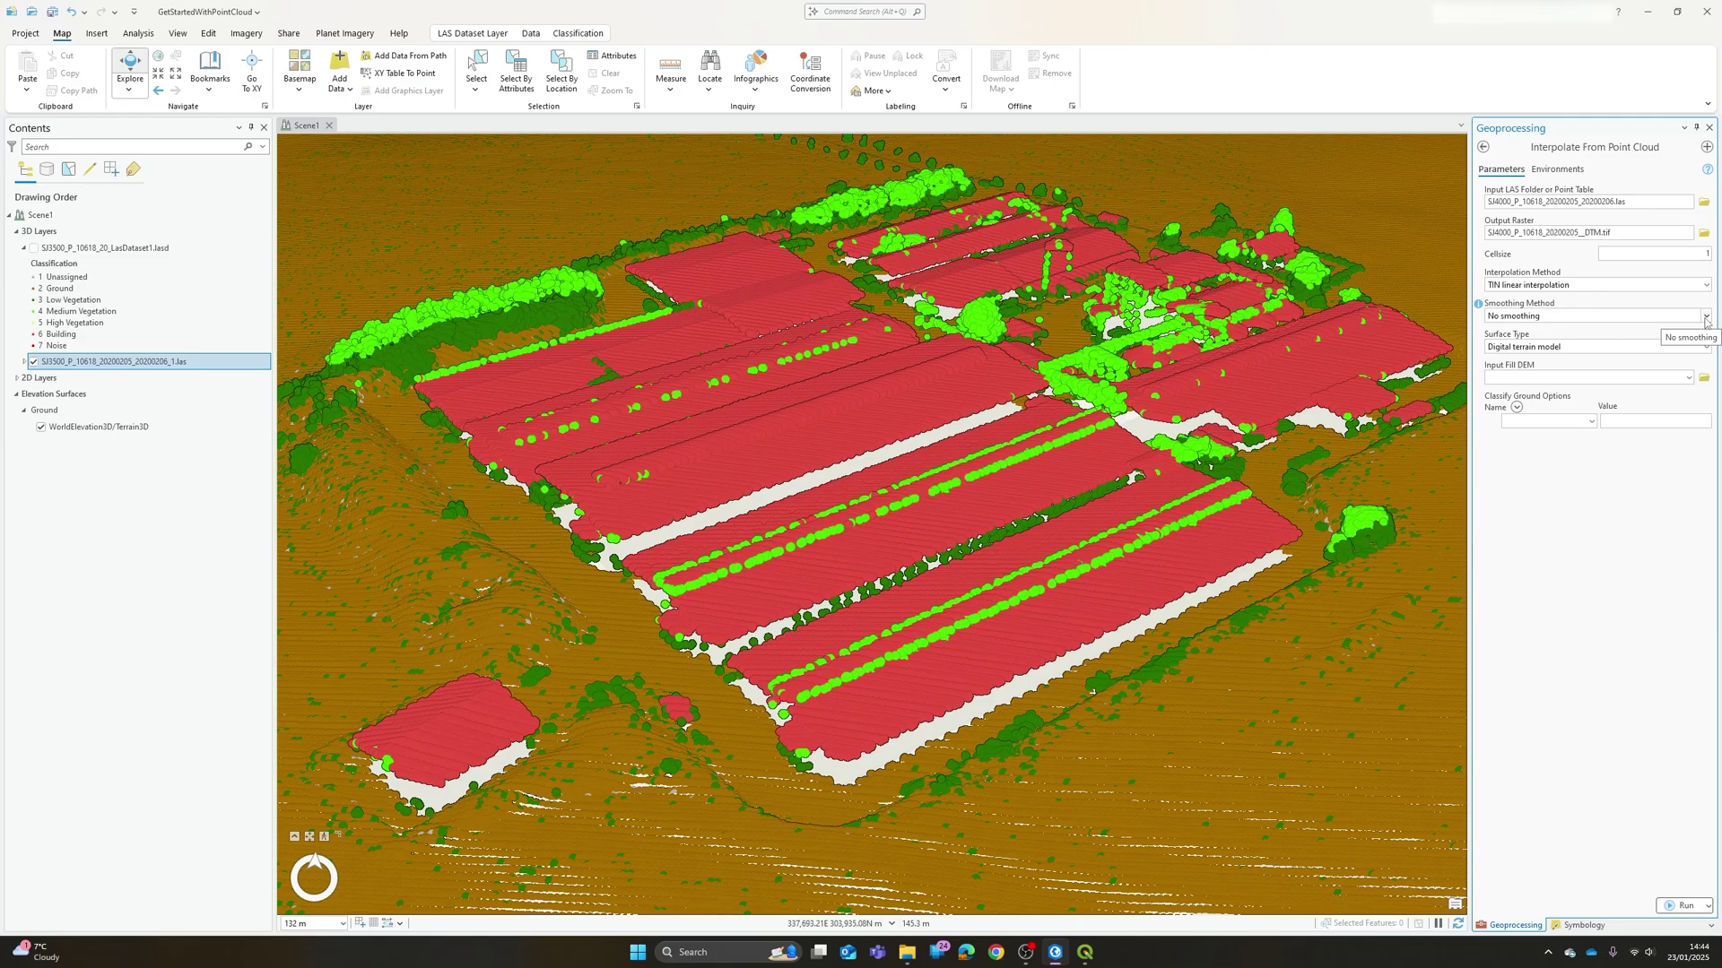
{"action": "left_click", "coordinate": [1704, 316]}
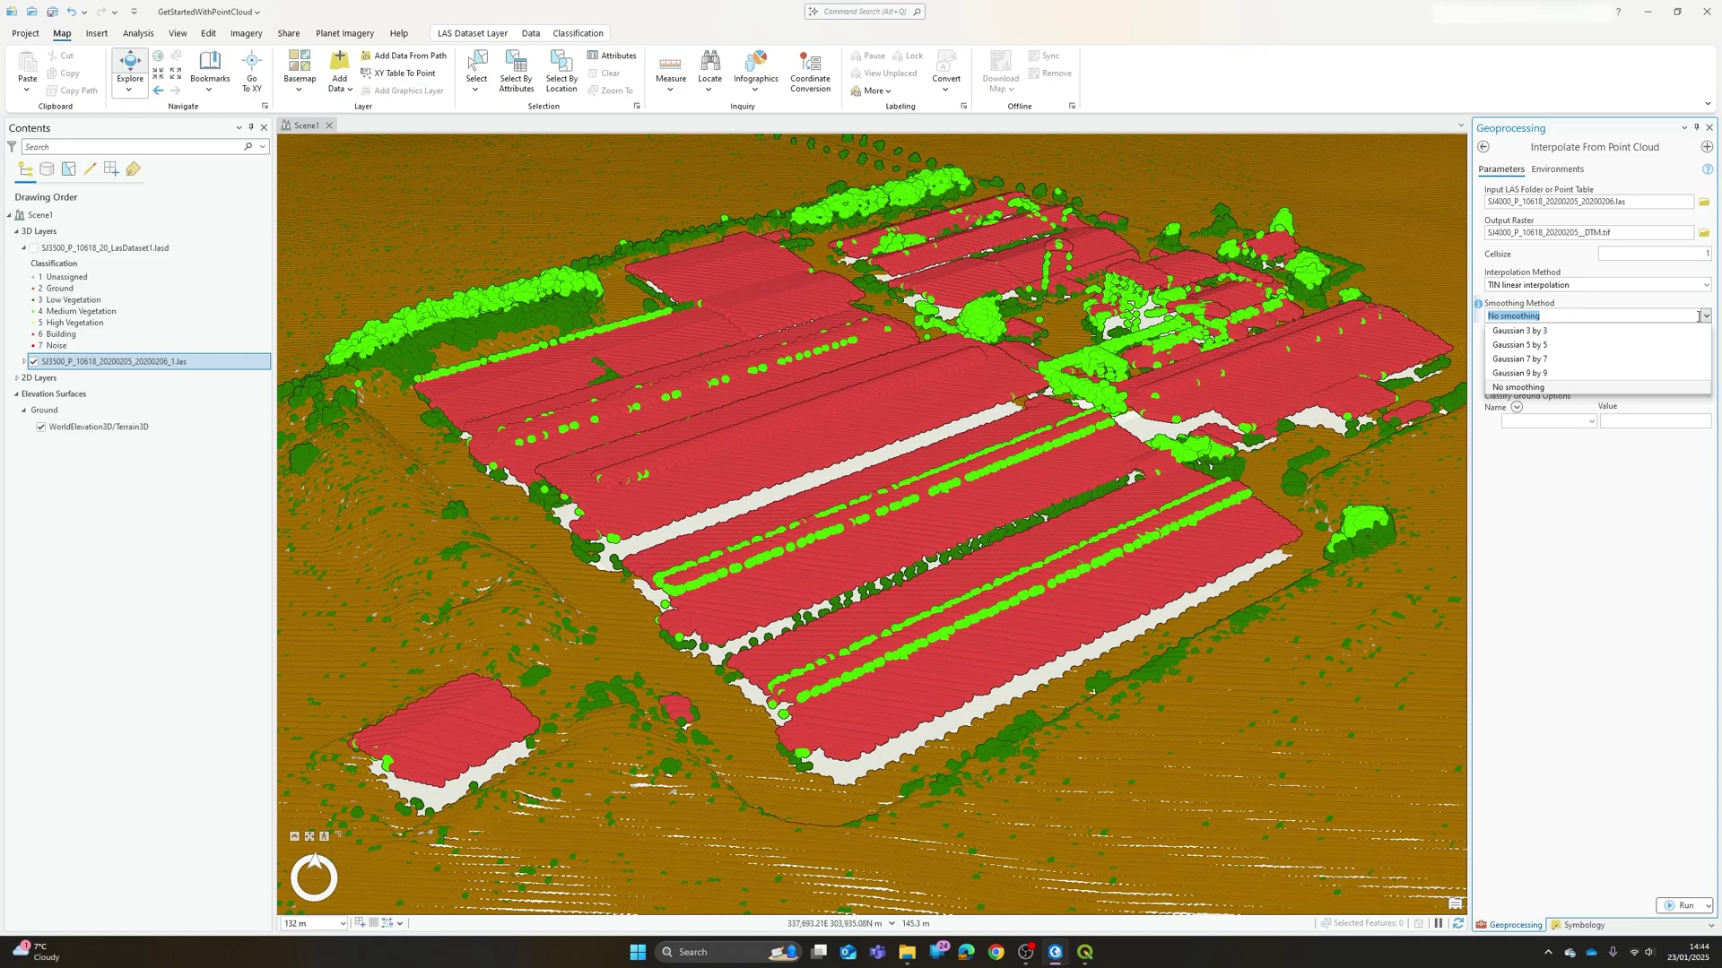
{"action": "left_click", "coordinate": [1707, 316]}
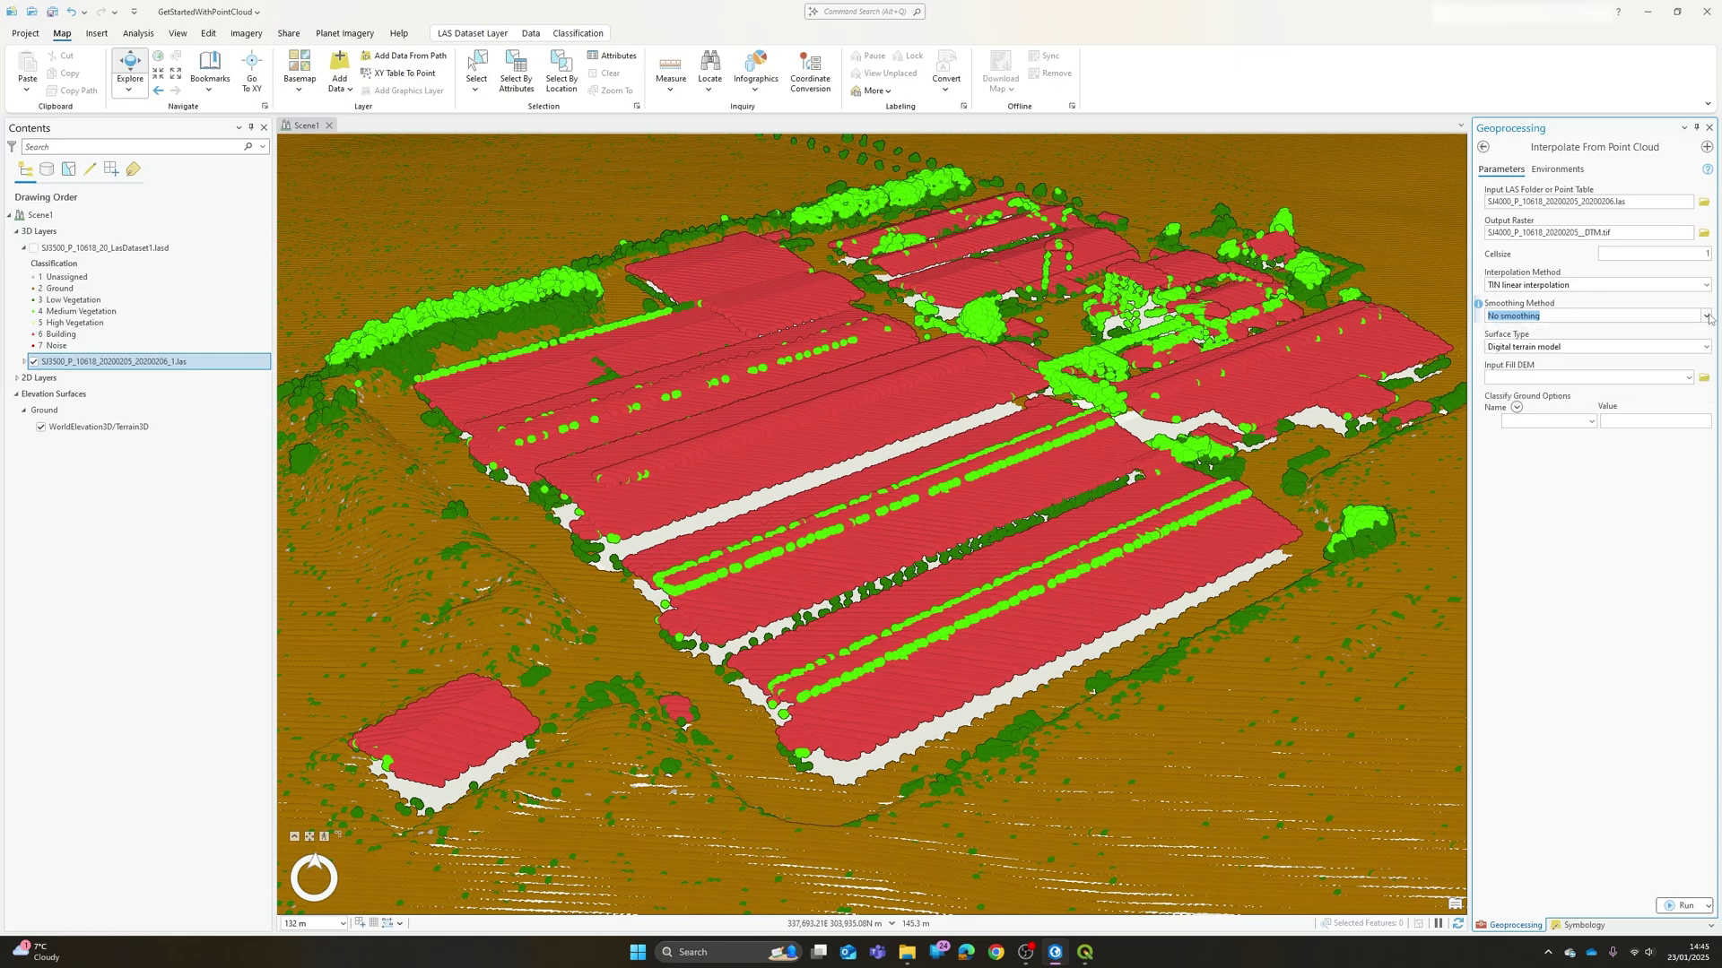
{"action": "left_click", "coordinate": [1706, 348]}
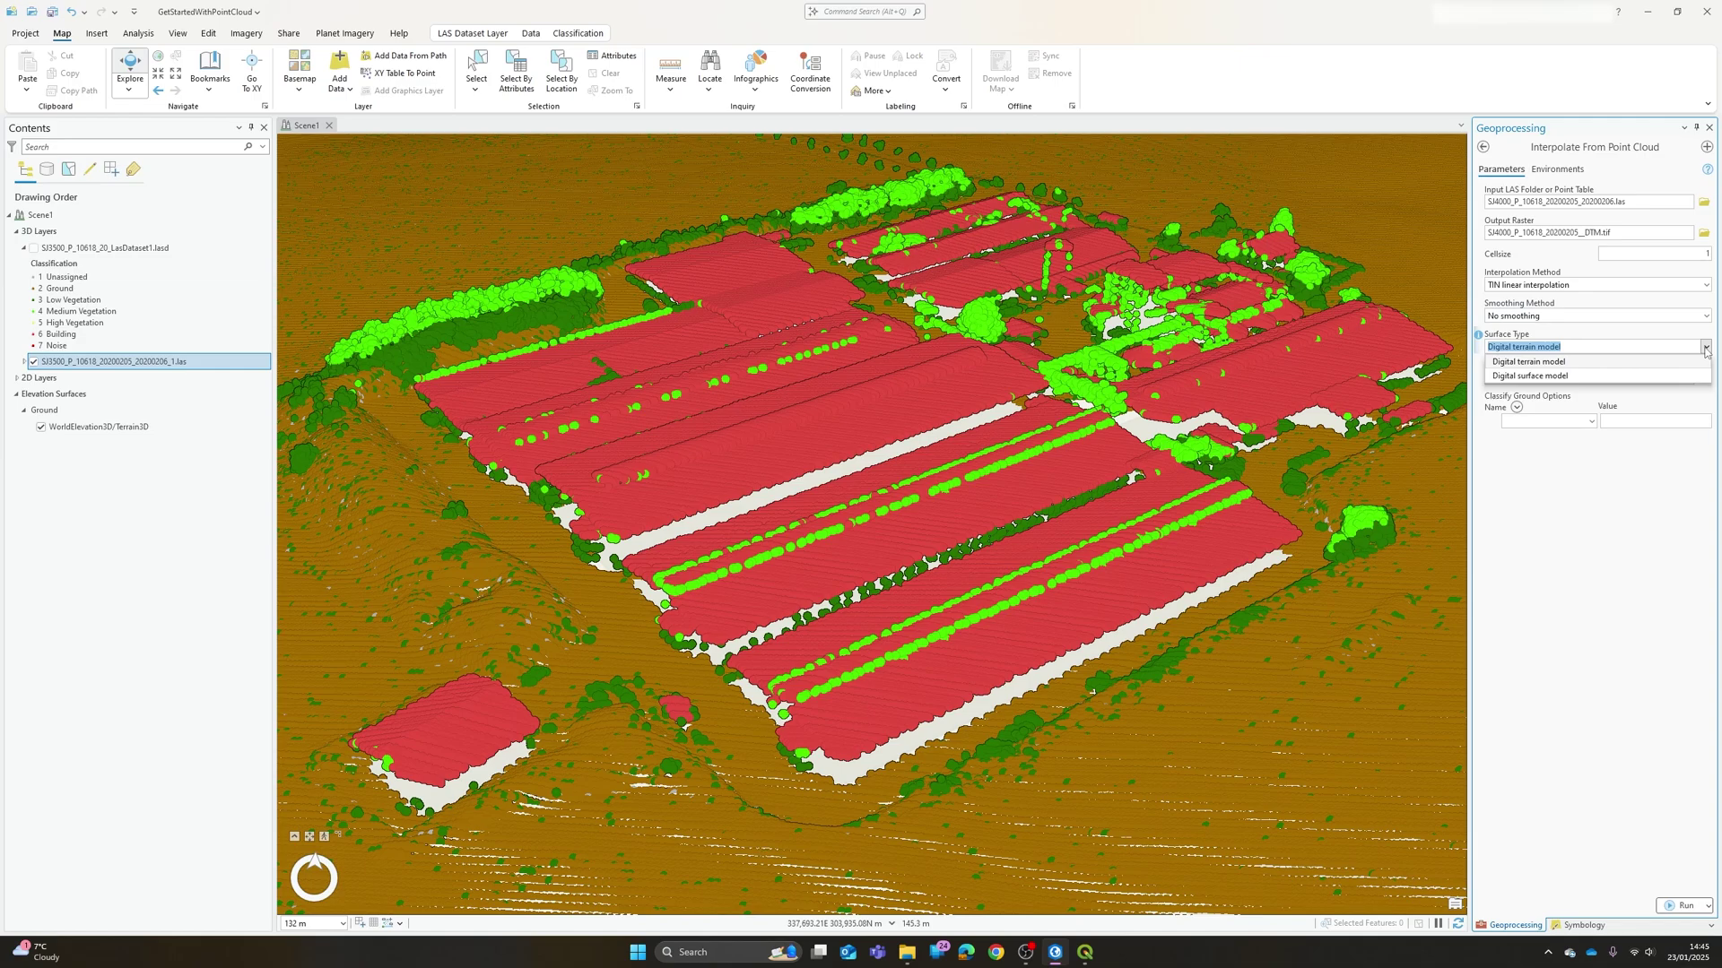
{"action": "left_click", "coordinate": [1572, 362]}
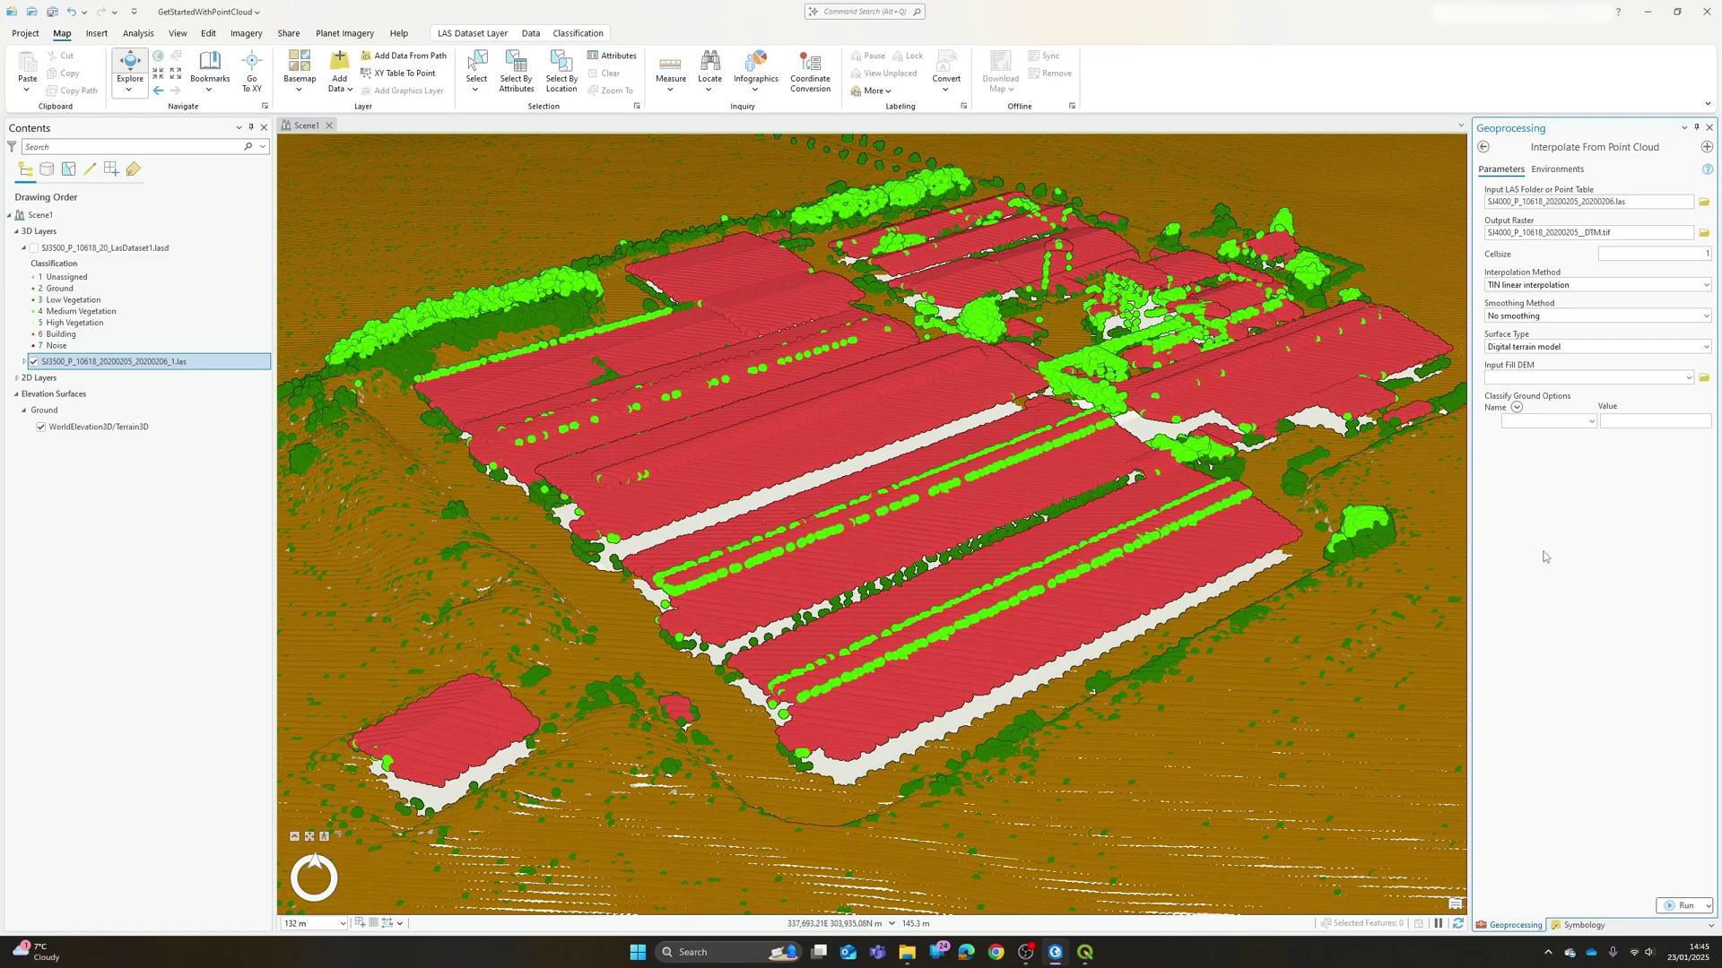
{"action": "left_click", "coordinate": [1591, 422]}
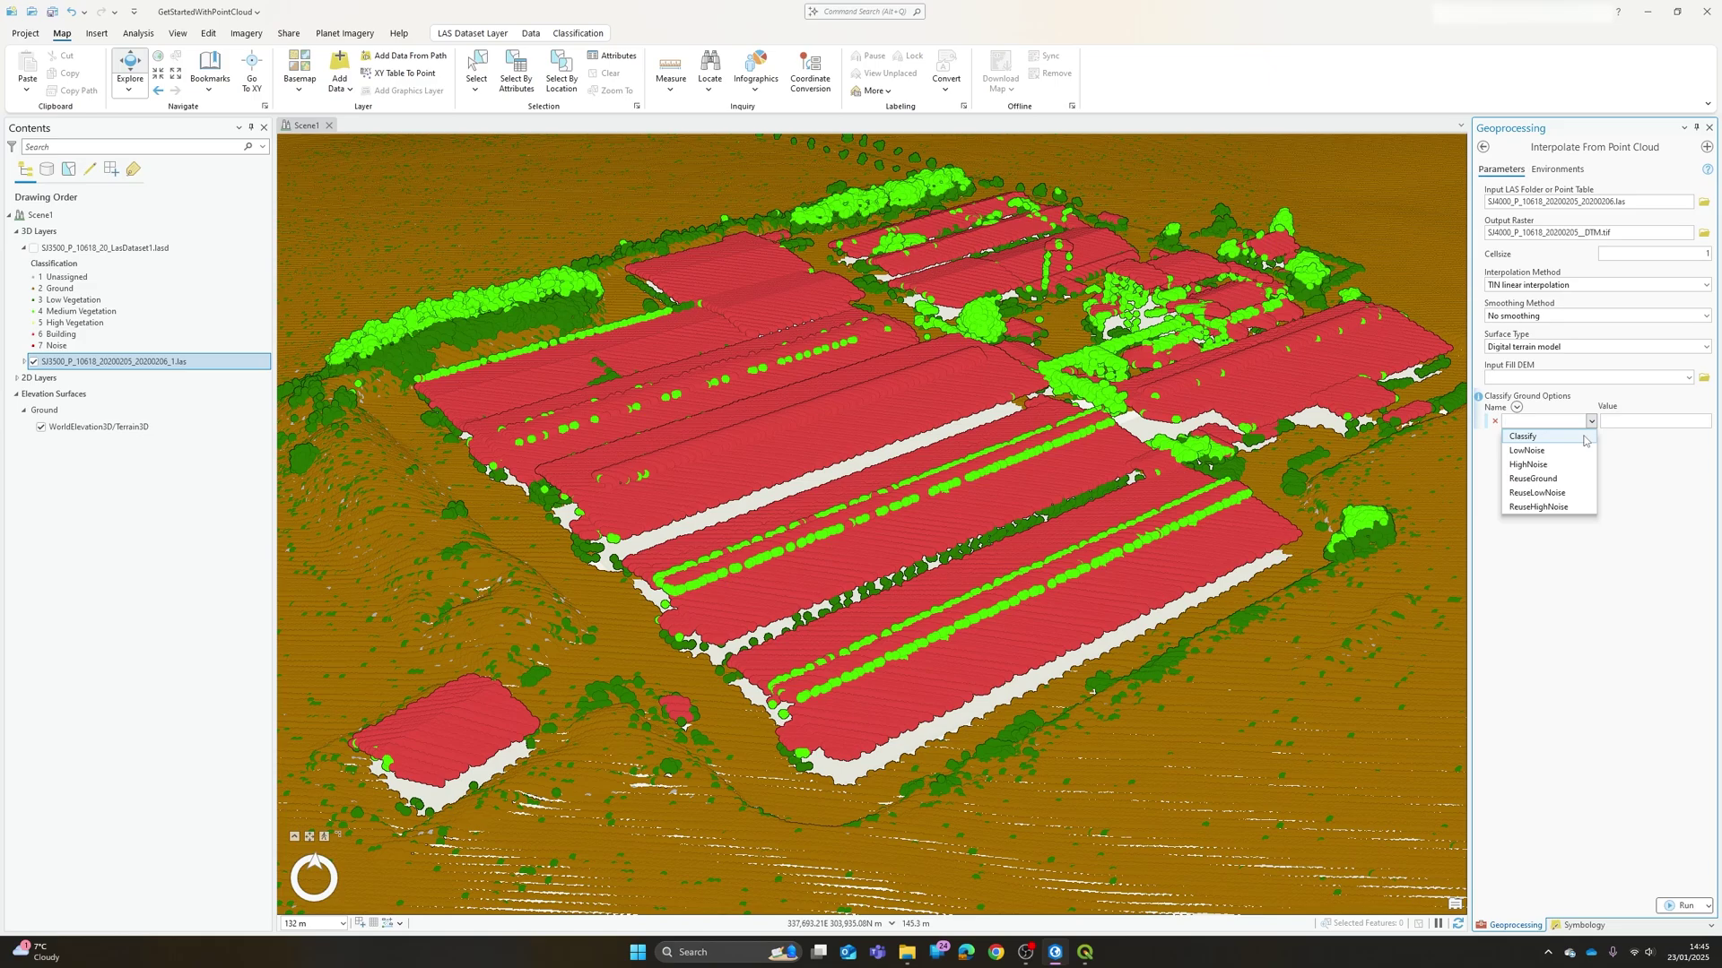
{"action": "left_click", "coordinate": [1640, 556]}
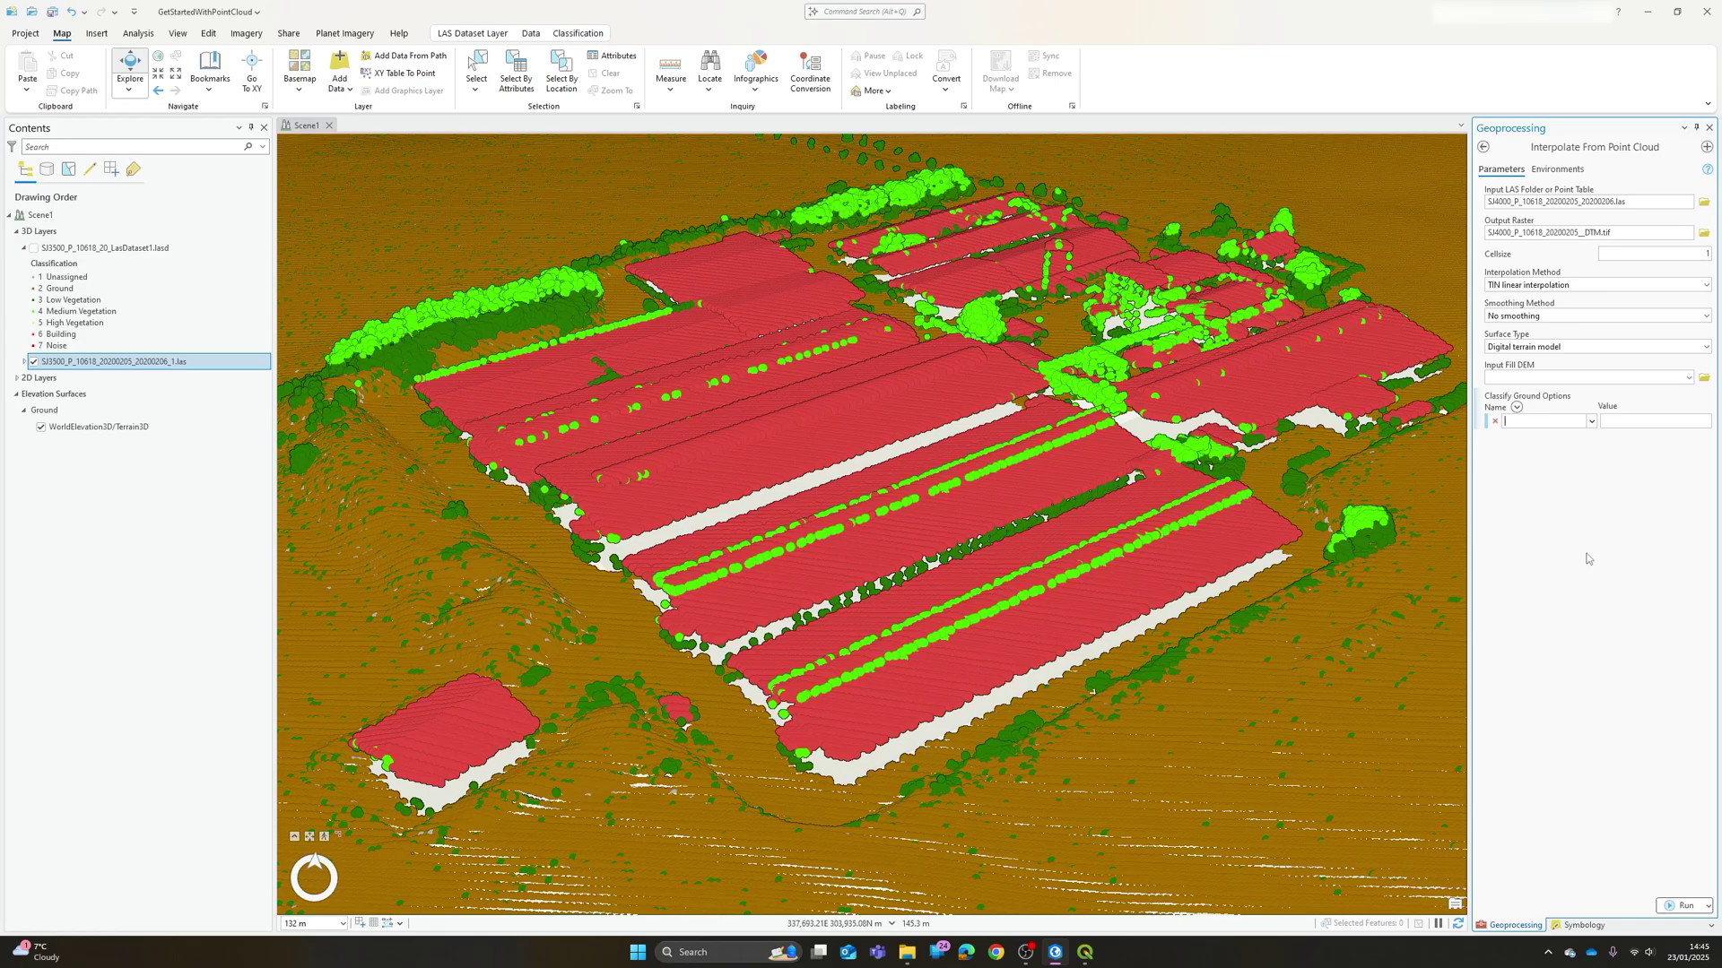
{"action": "left_click", "coordinate": [1591, 423]}
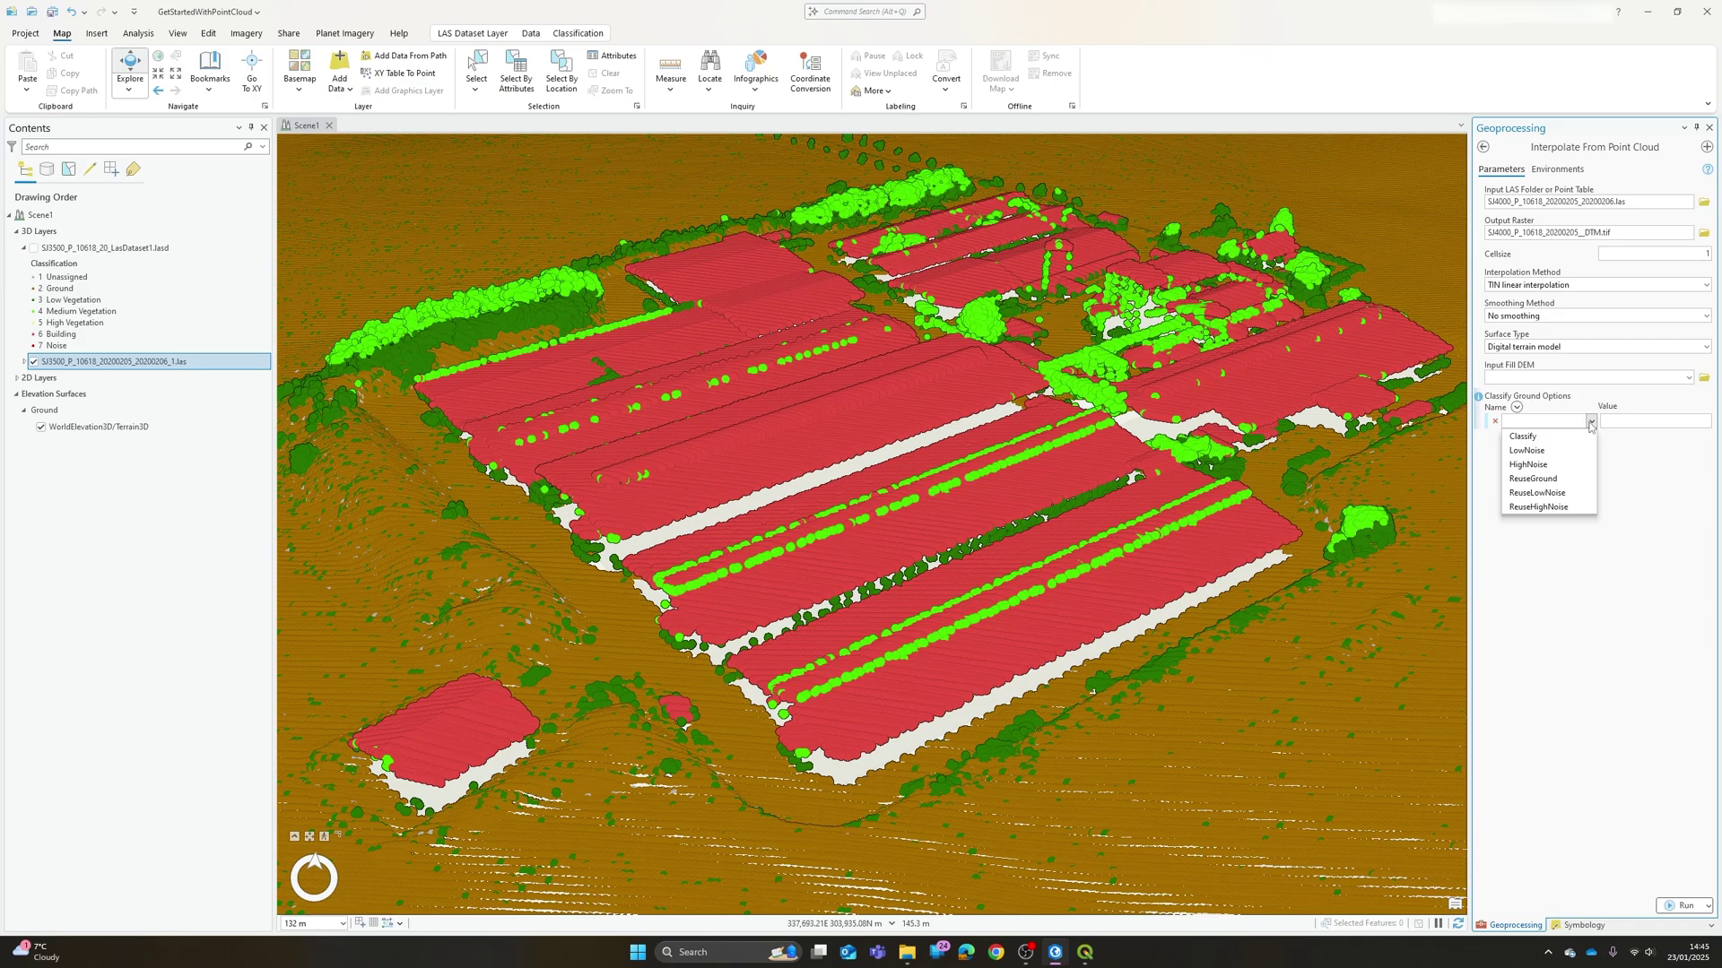
{"action": "left_click", "coordinate": [1542, 437]}
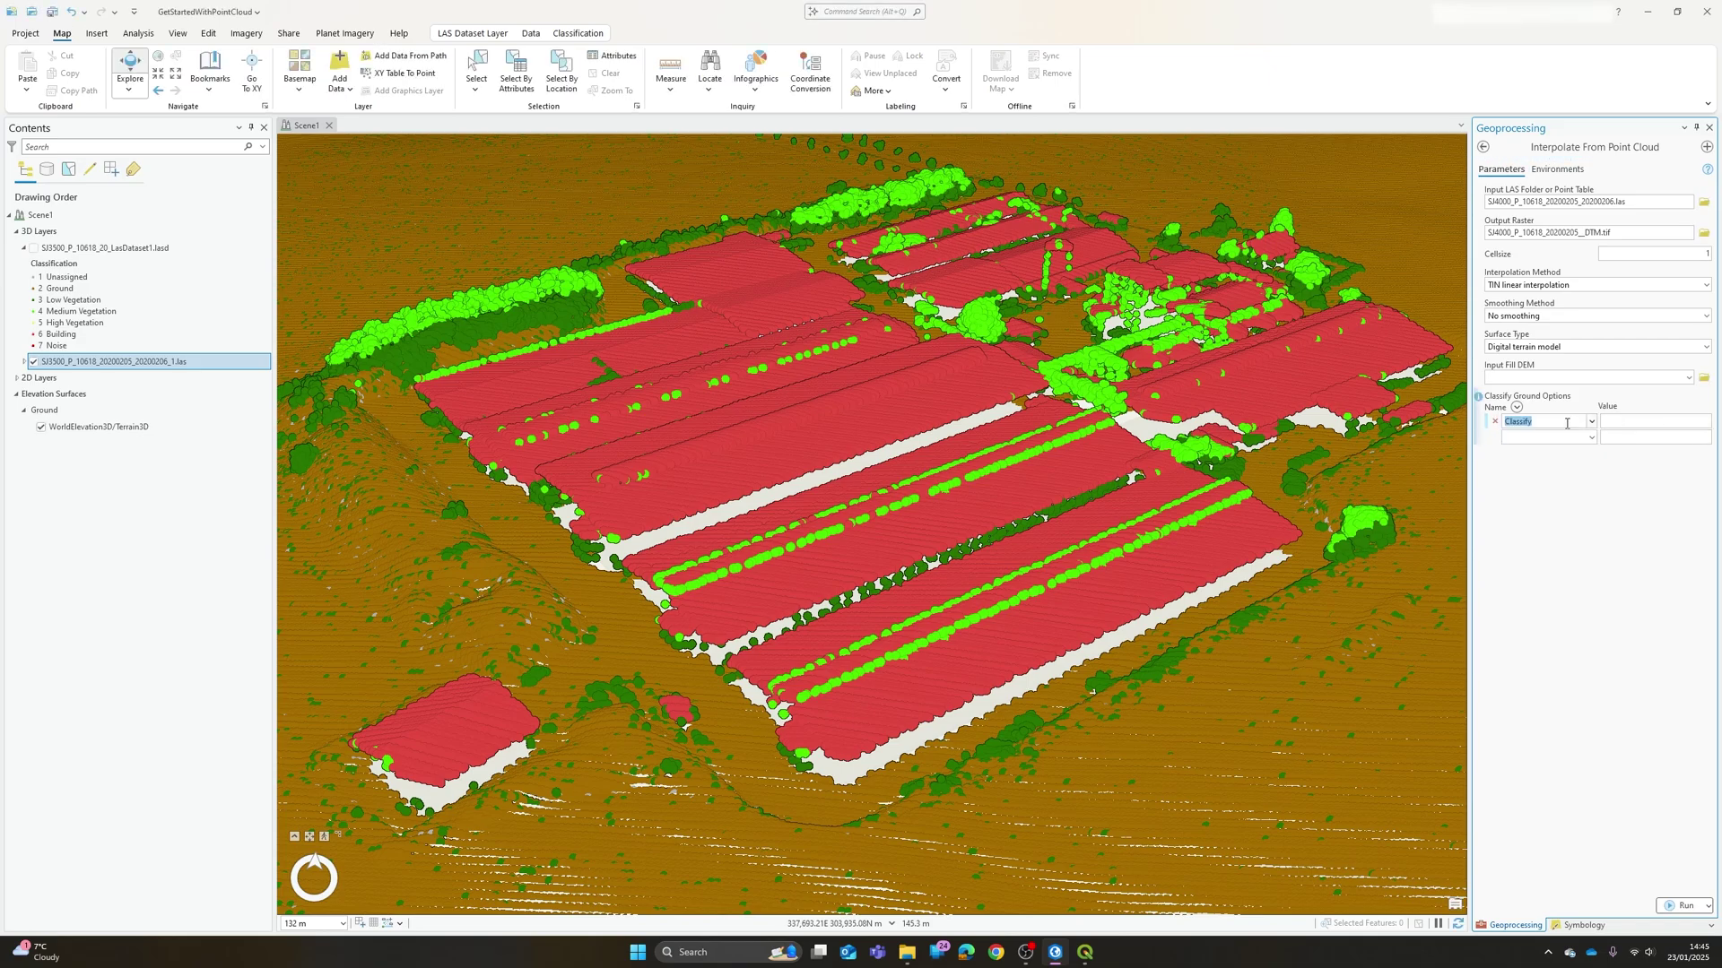
{"action": "mouse_move", "coordinate": [1479, 400]}
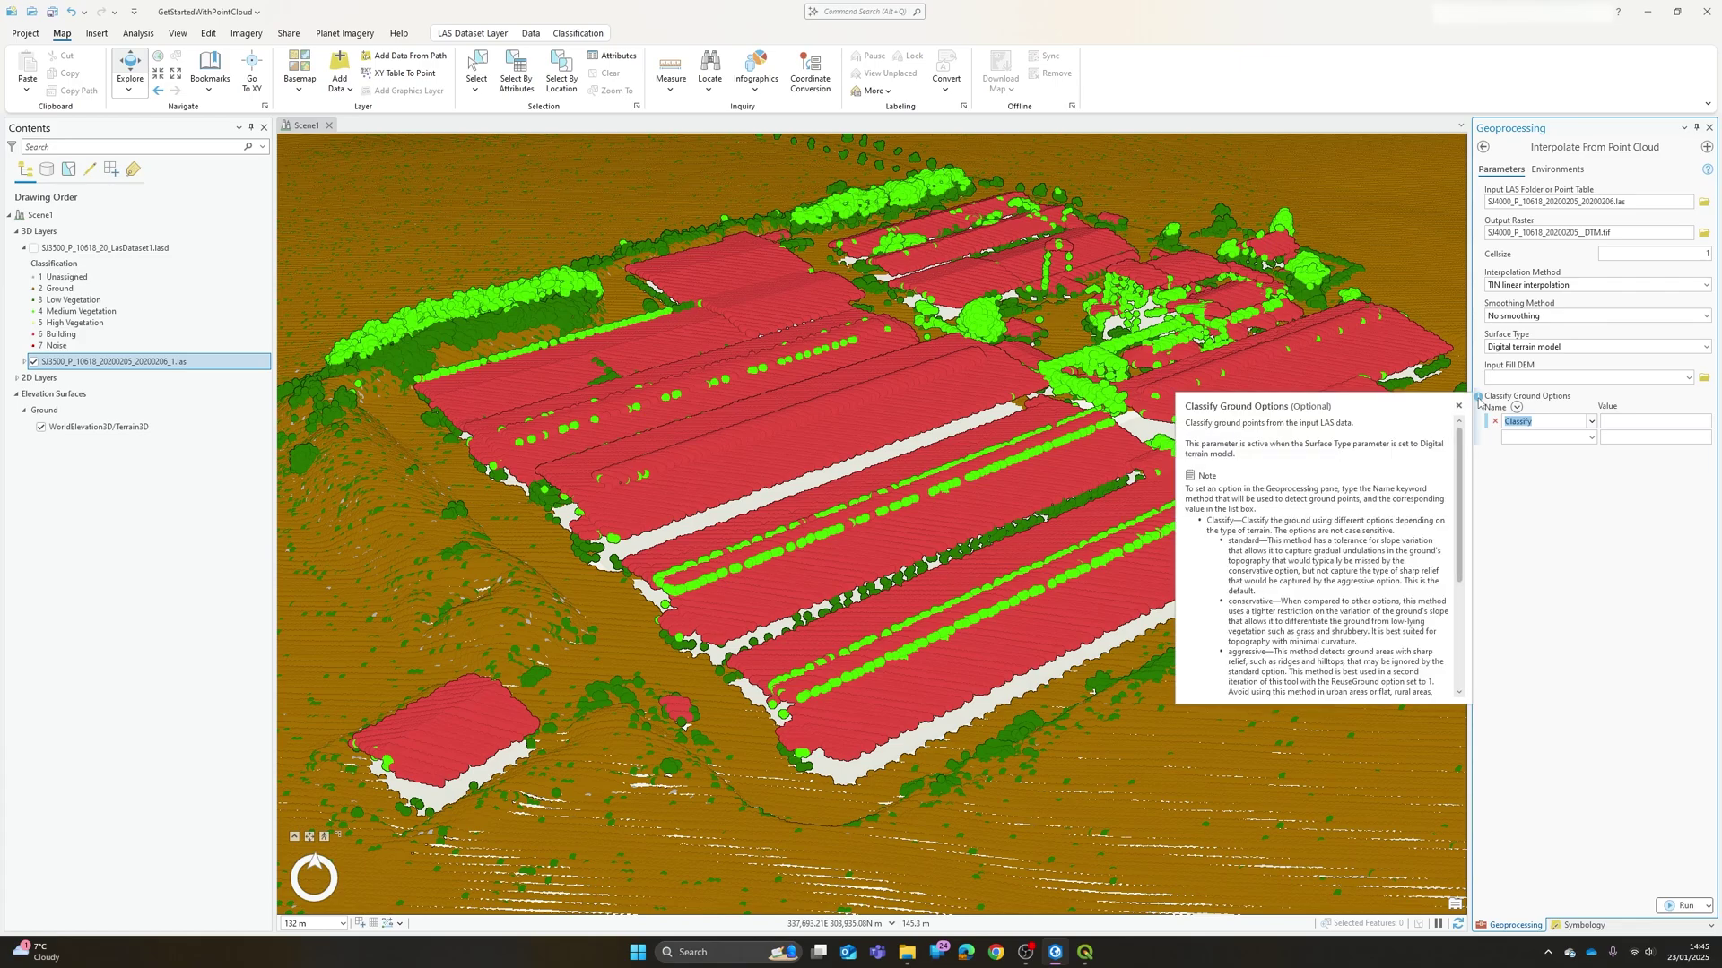
{"action": "scroll", "coordinate": [1358, 536], "scroll_direction": "down", "scroll_amount": 5}
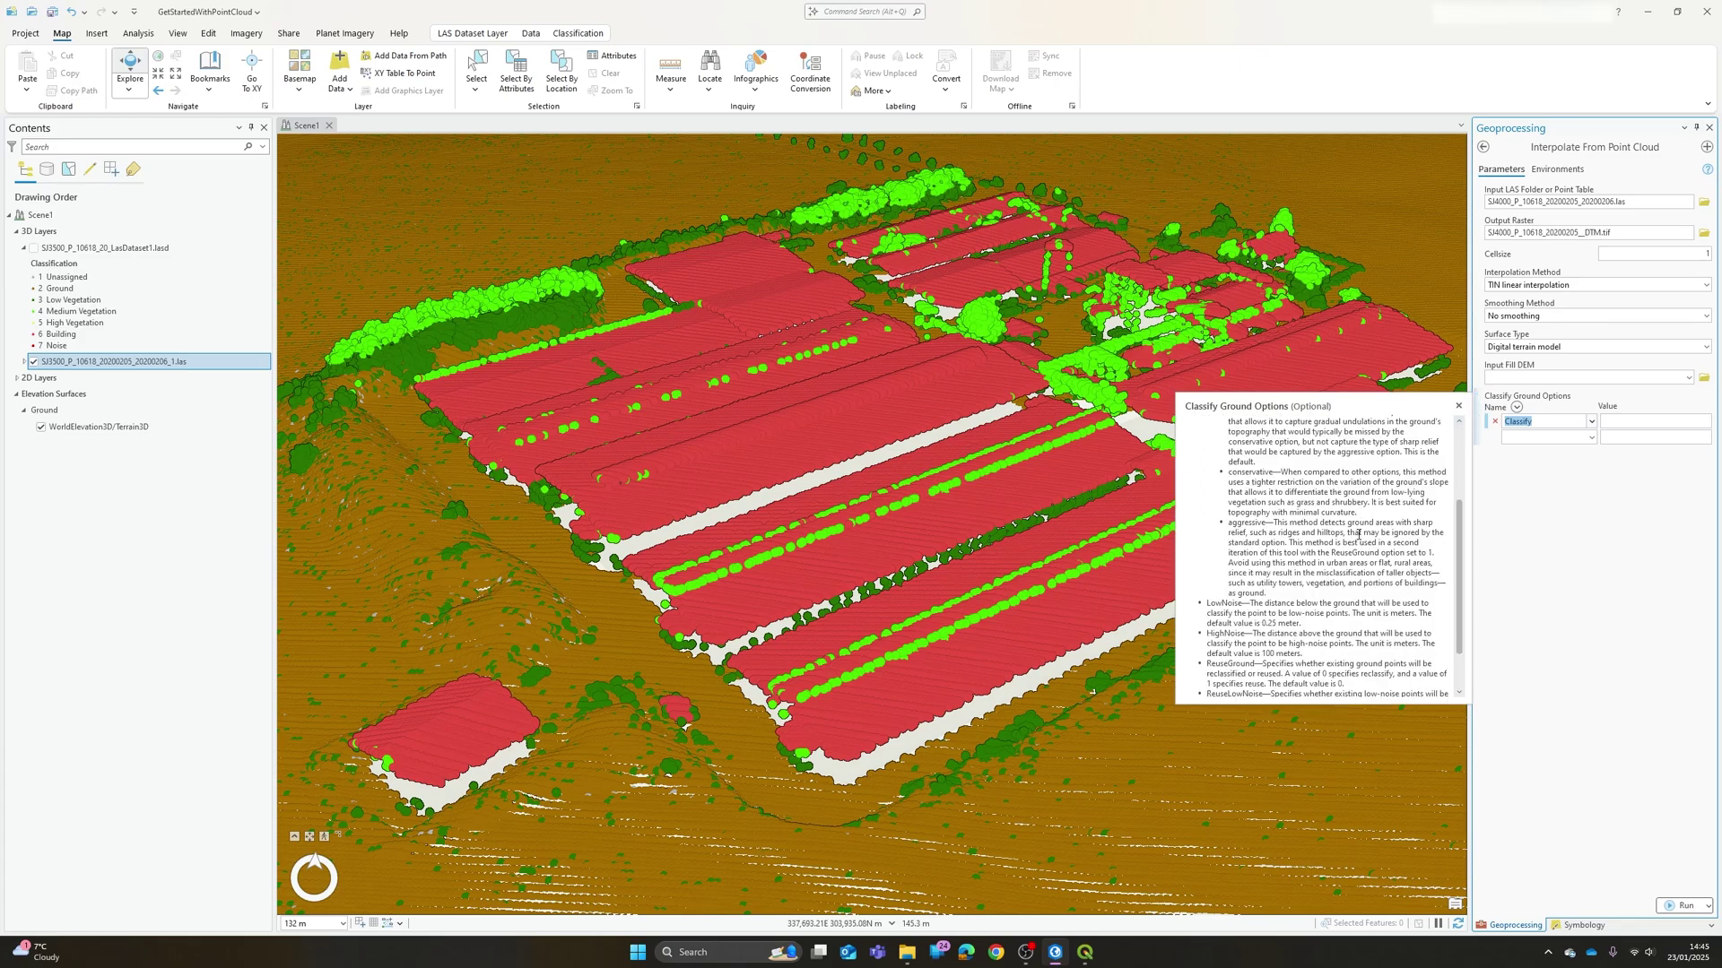
{"action": "scroll", "coordinate": [1358, 536], "scroll_direction": "up", "scroll_amount": 5}
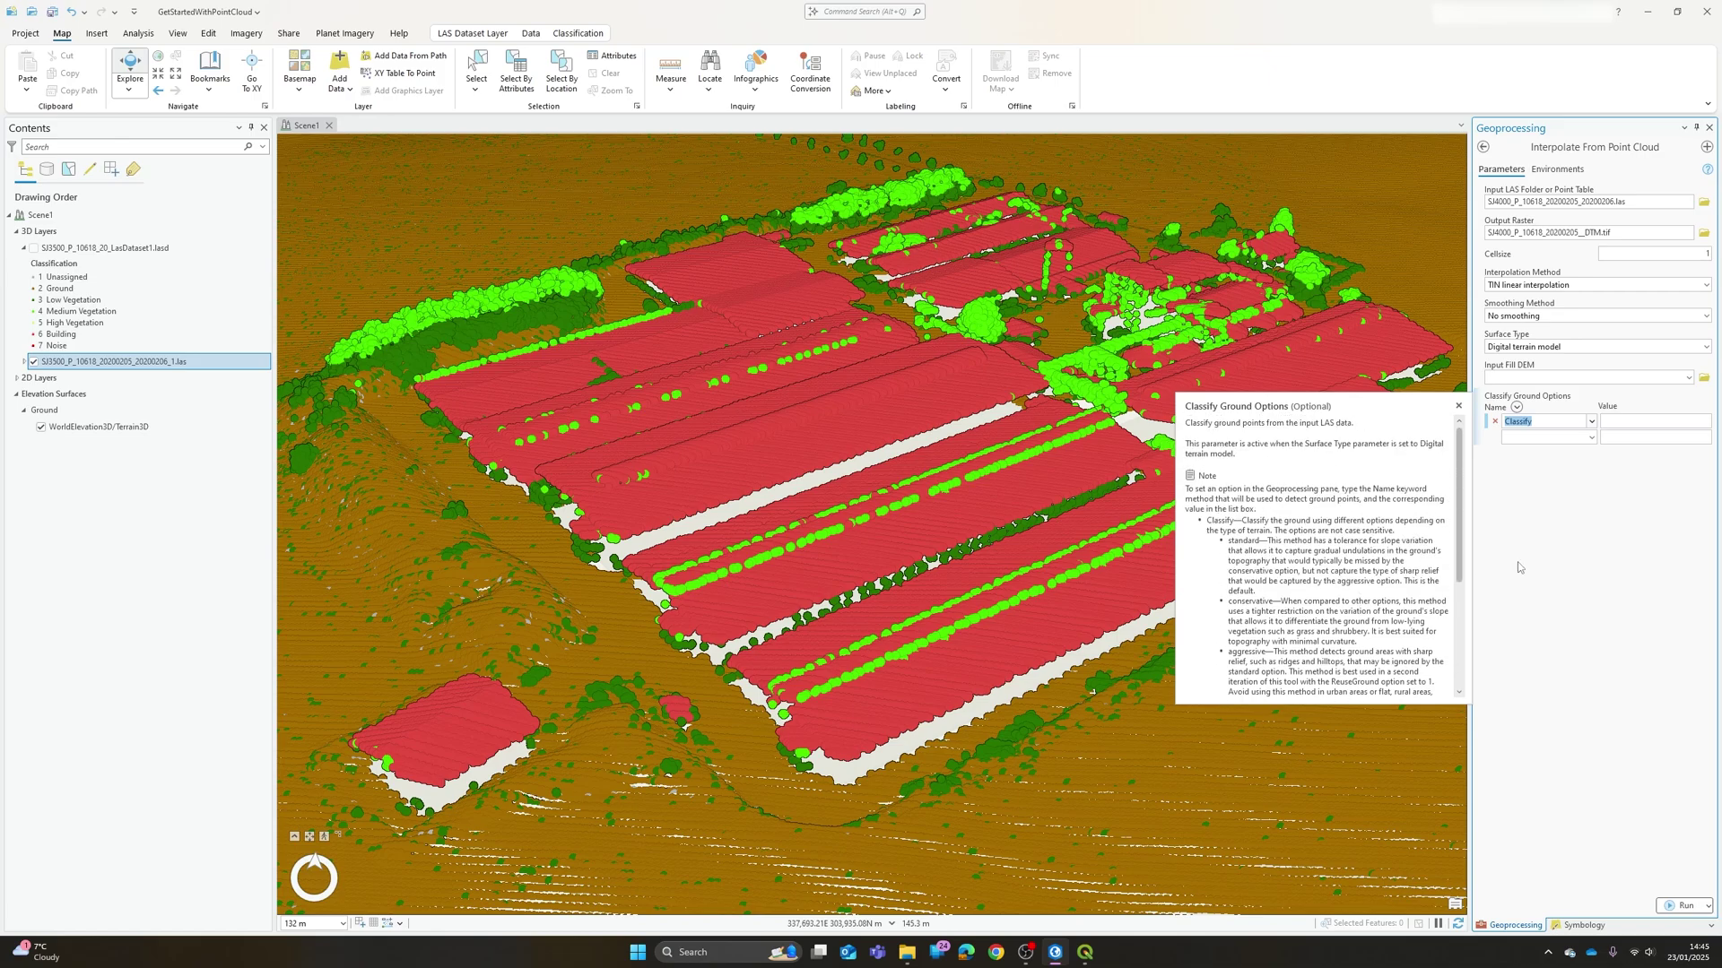
{"action": "left_click", "coordinate": [1506, 423]}
{"action": "left_click", "coordinate": [1494, 422]}
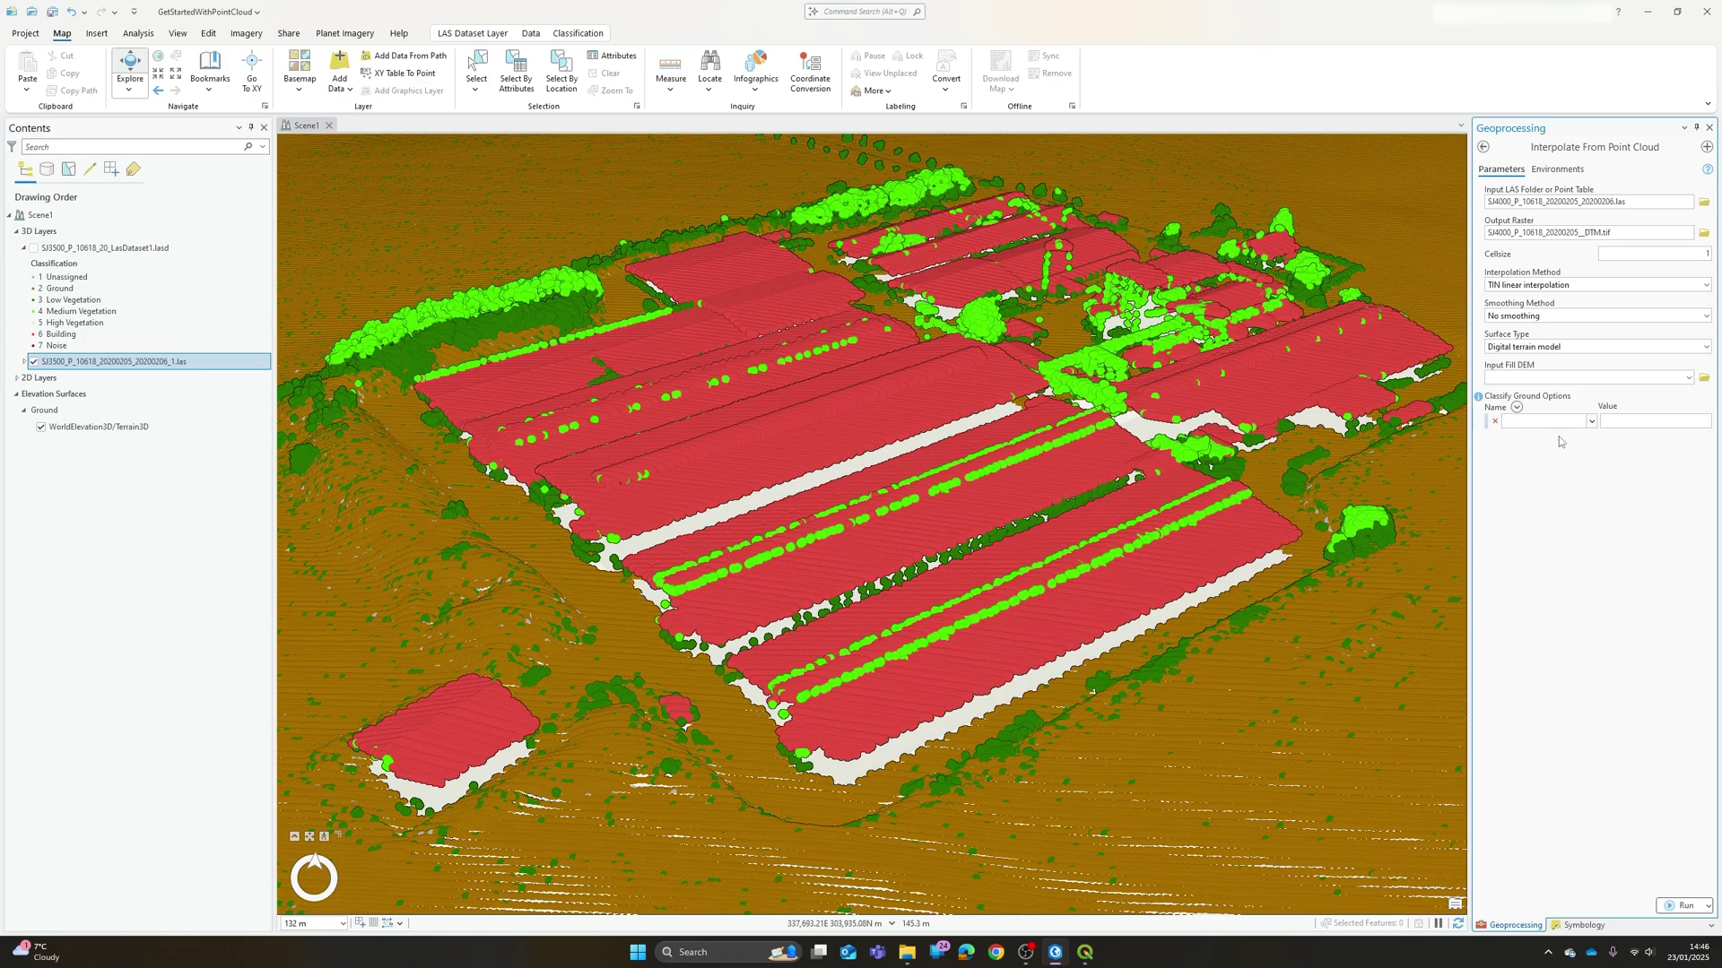
Step: Choose Digital surface model as the Surface Type, removing the Classify Ground Options section
{"action": "left_click", "coordinate": [1707, 350]}
{"action": "left_click", "coordinate": [1566, 375]}
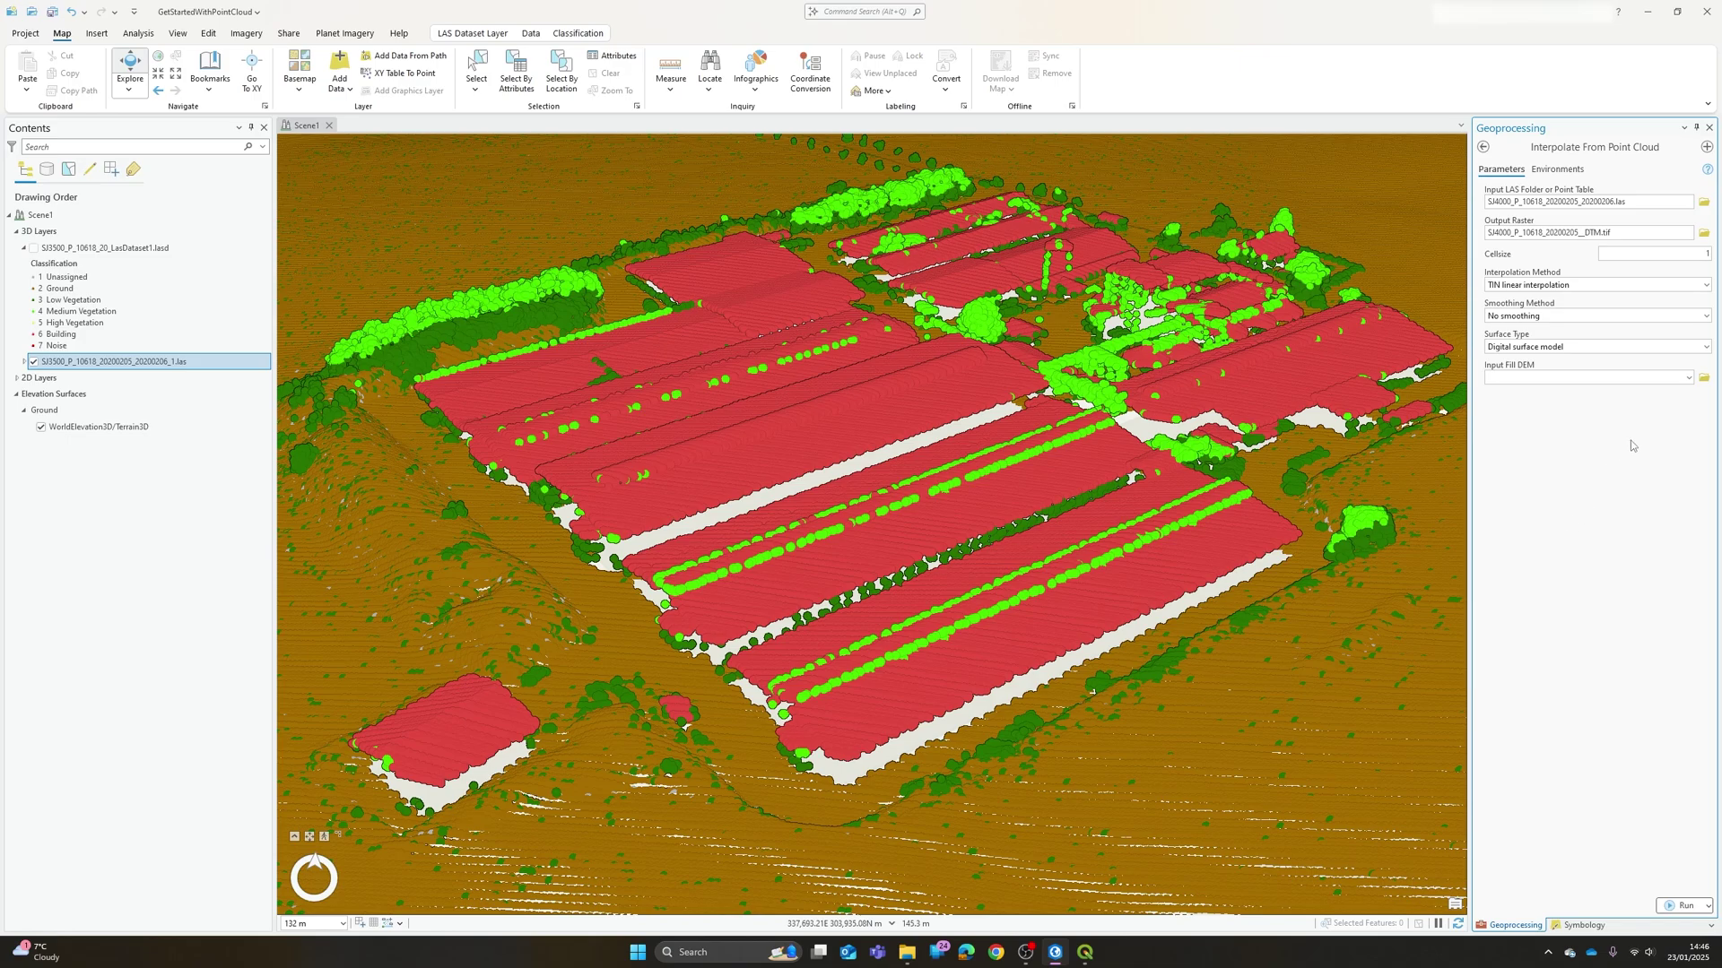
{"action": "left_click", "coordinate": [1688, 378]}
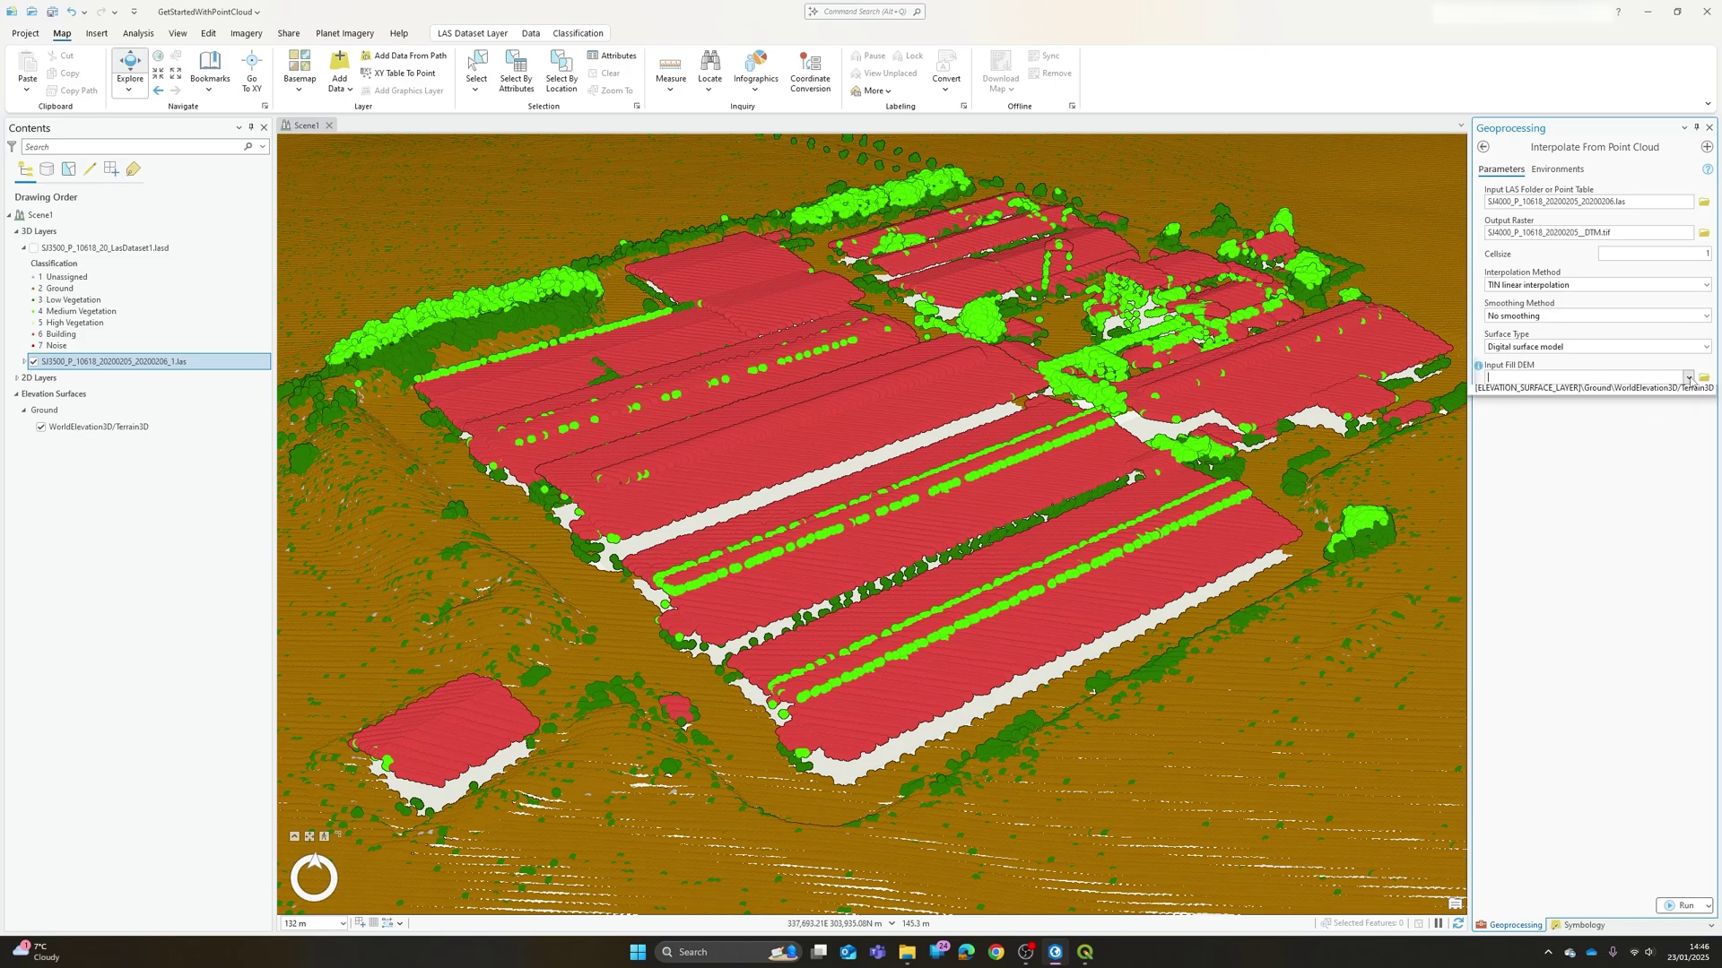
{"action": "left_click", "coordinate": [1590, 365]}
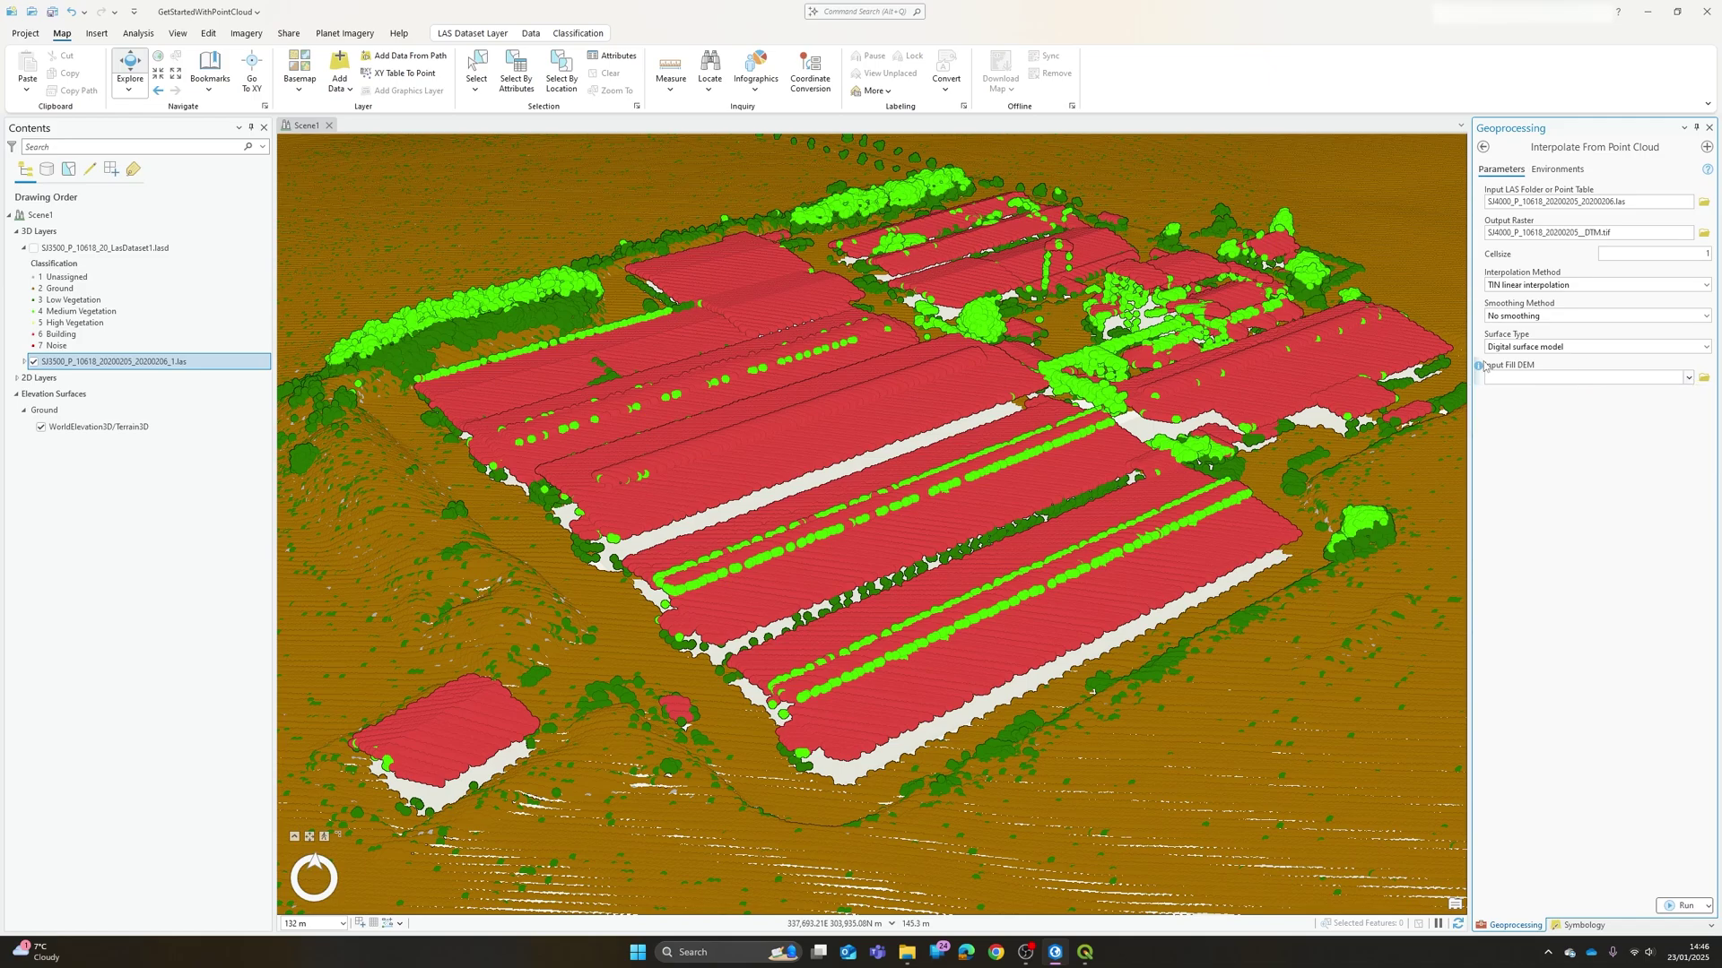
Step: Tilt the Scene1 view to a lower oblique angle over the greenhouse point cloud
{"action": "mouse_move", "coordinate": [1479, 369]}
{"action": "left_click", "coordinate": [813, 805]}
{"action": "mouse_move", "coordinate": [813, 804]}
{"action": "left_mouse_down"}
{"action": "mouse_move", "coordinate": [804, 756]}
{"action": "mouse_move", "coordinate": [813, 807]}
{"action": "left_mouse_up"}
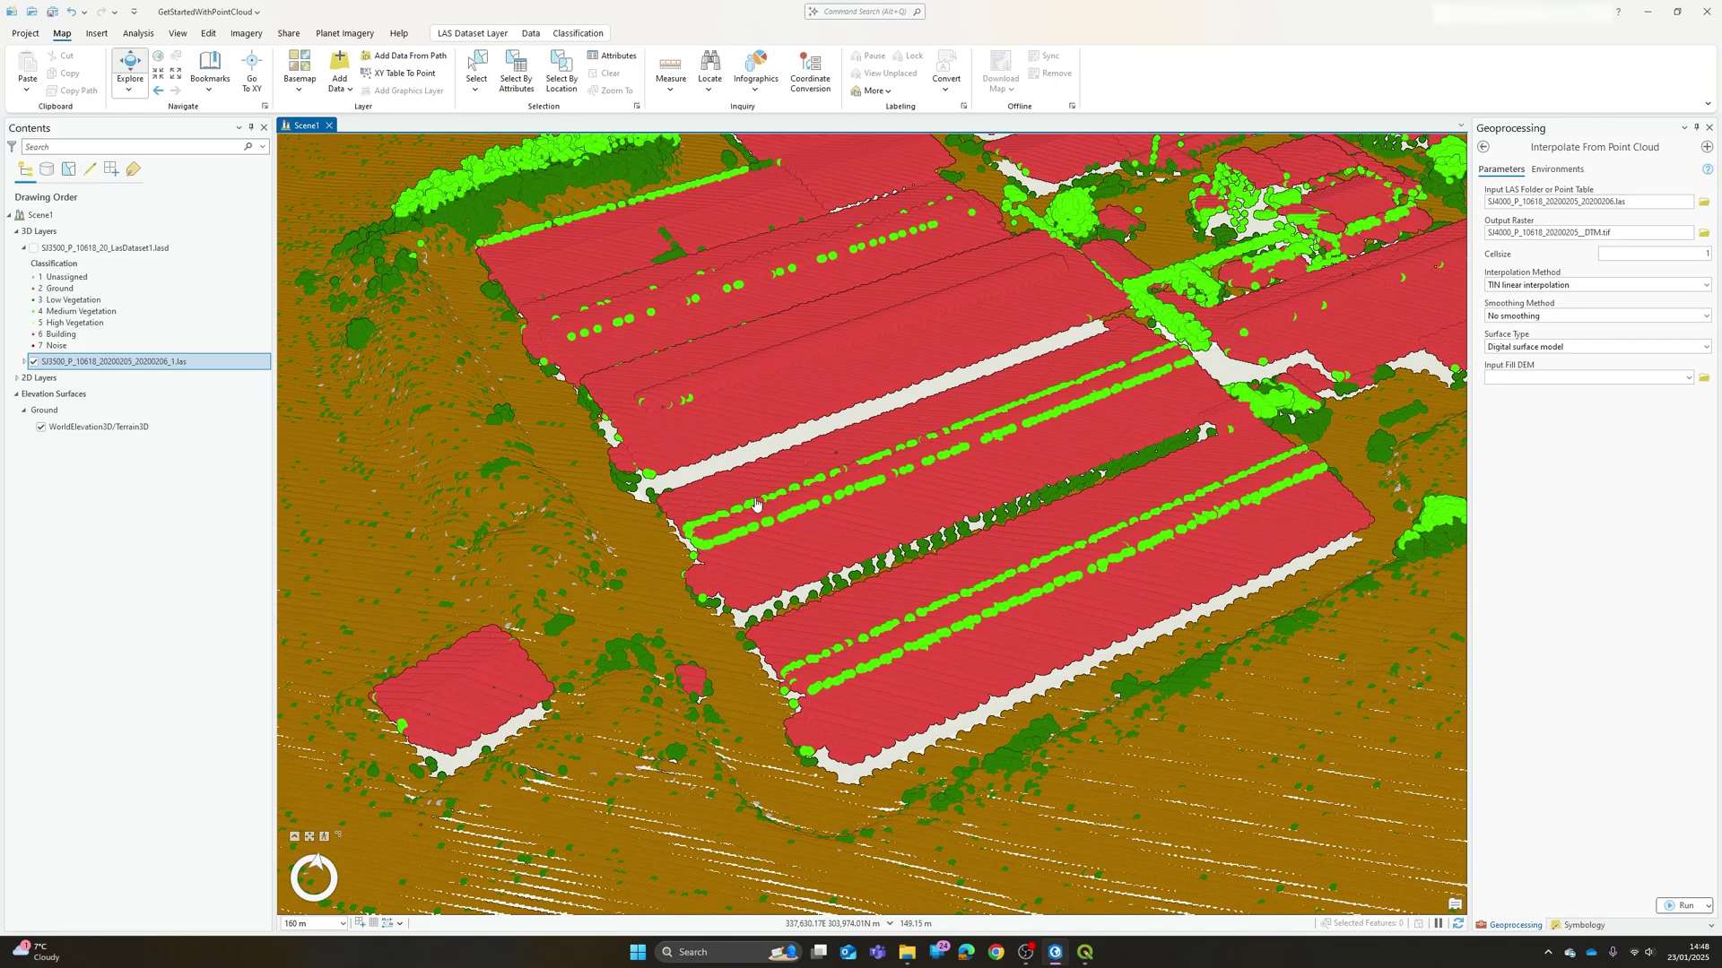
Step: Turn on DSM.tif under 2D Layers, hide the .las point cloud, and frame the whole site
{"action": "left_click", "coordinate": [17, 379]}
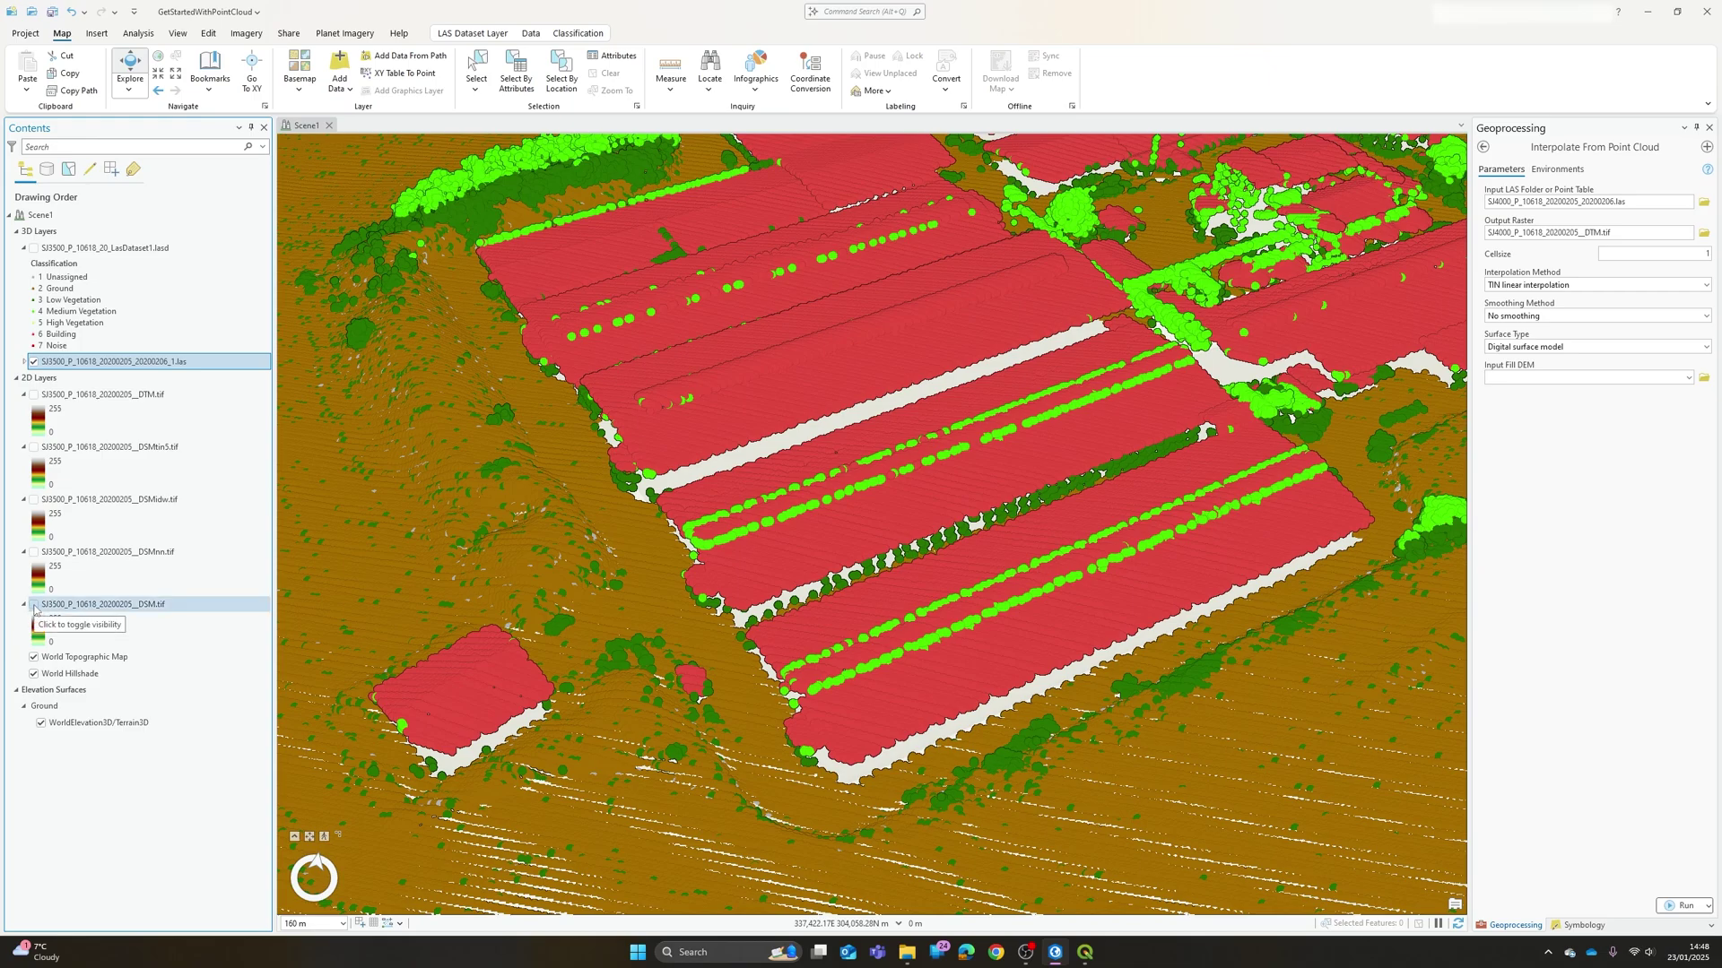
{"action": "left_click", "coordinate": [35, 606]}
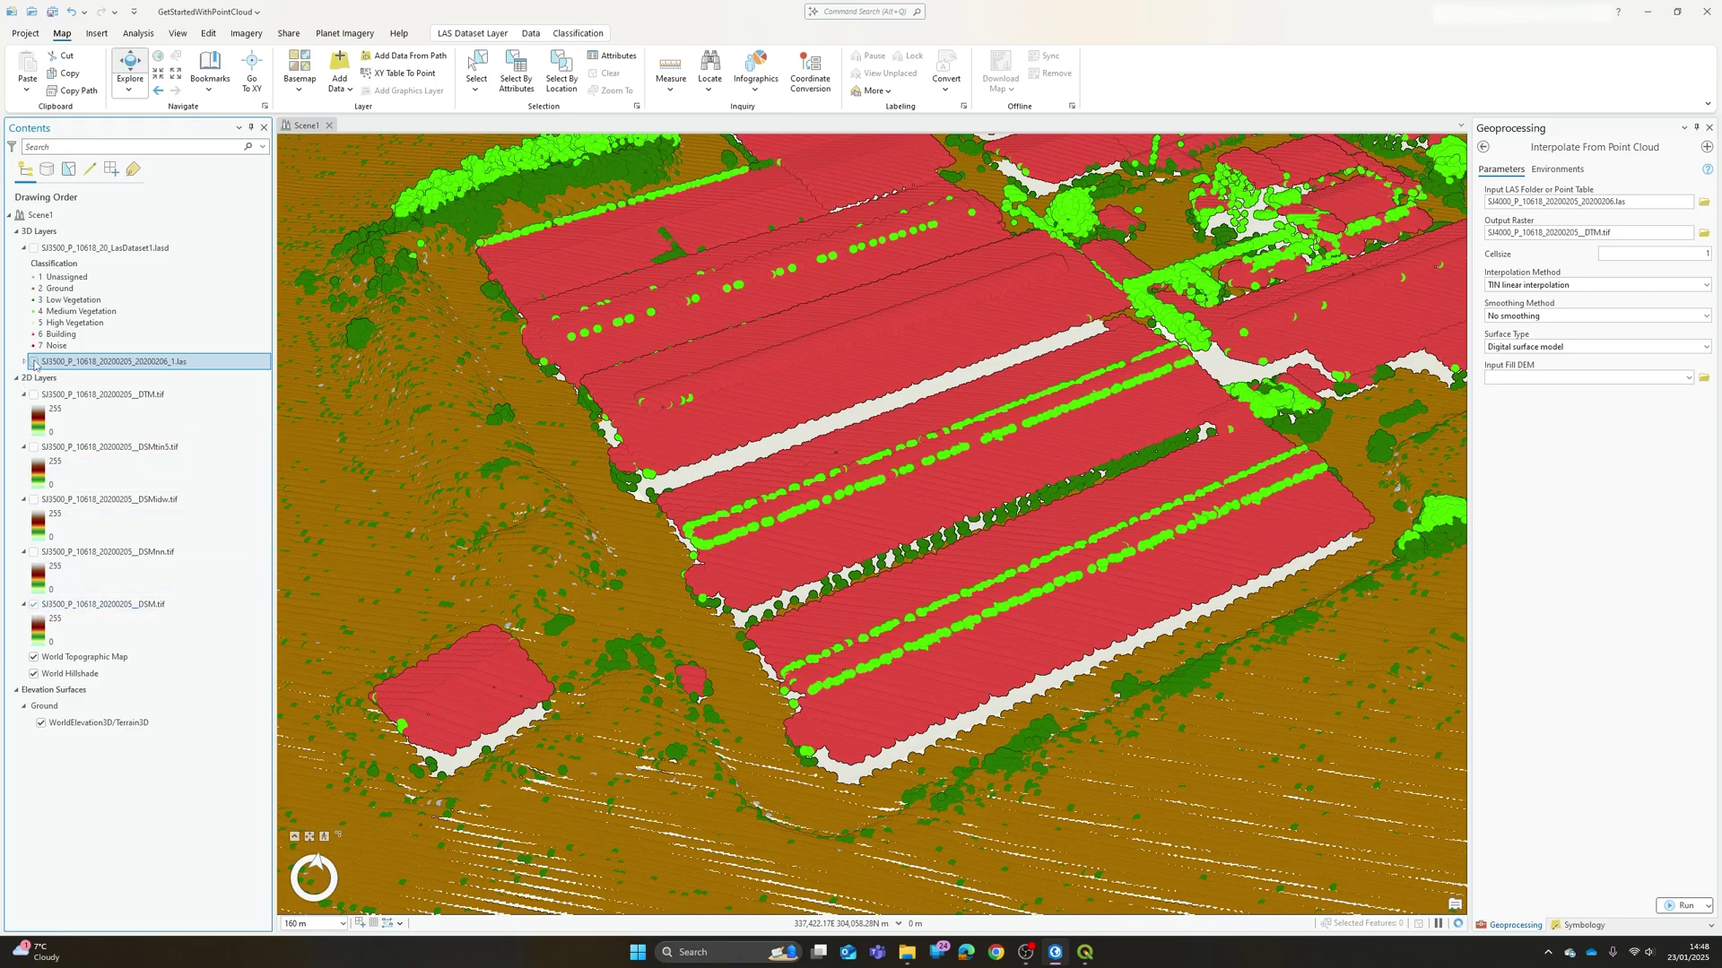
{"action": "left_click", "coordinate": [34, 362]}
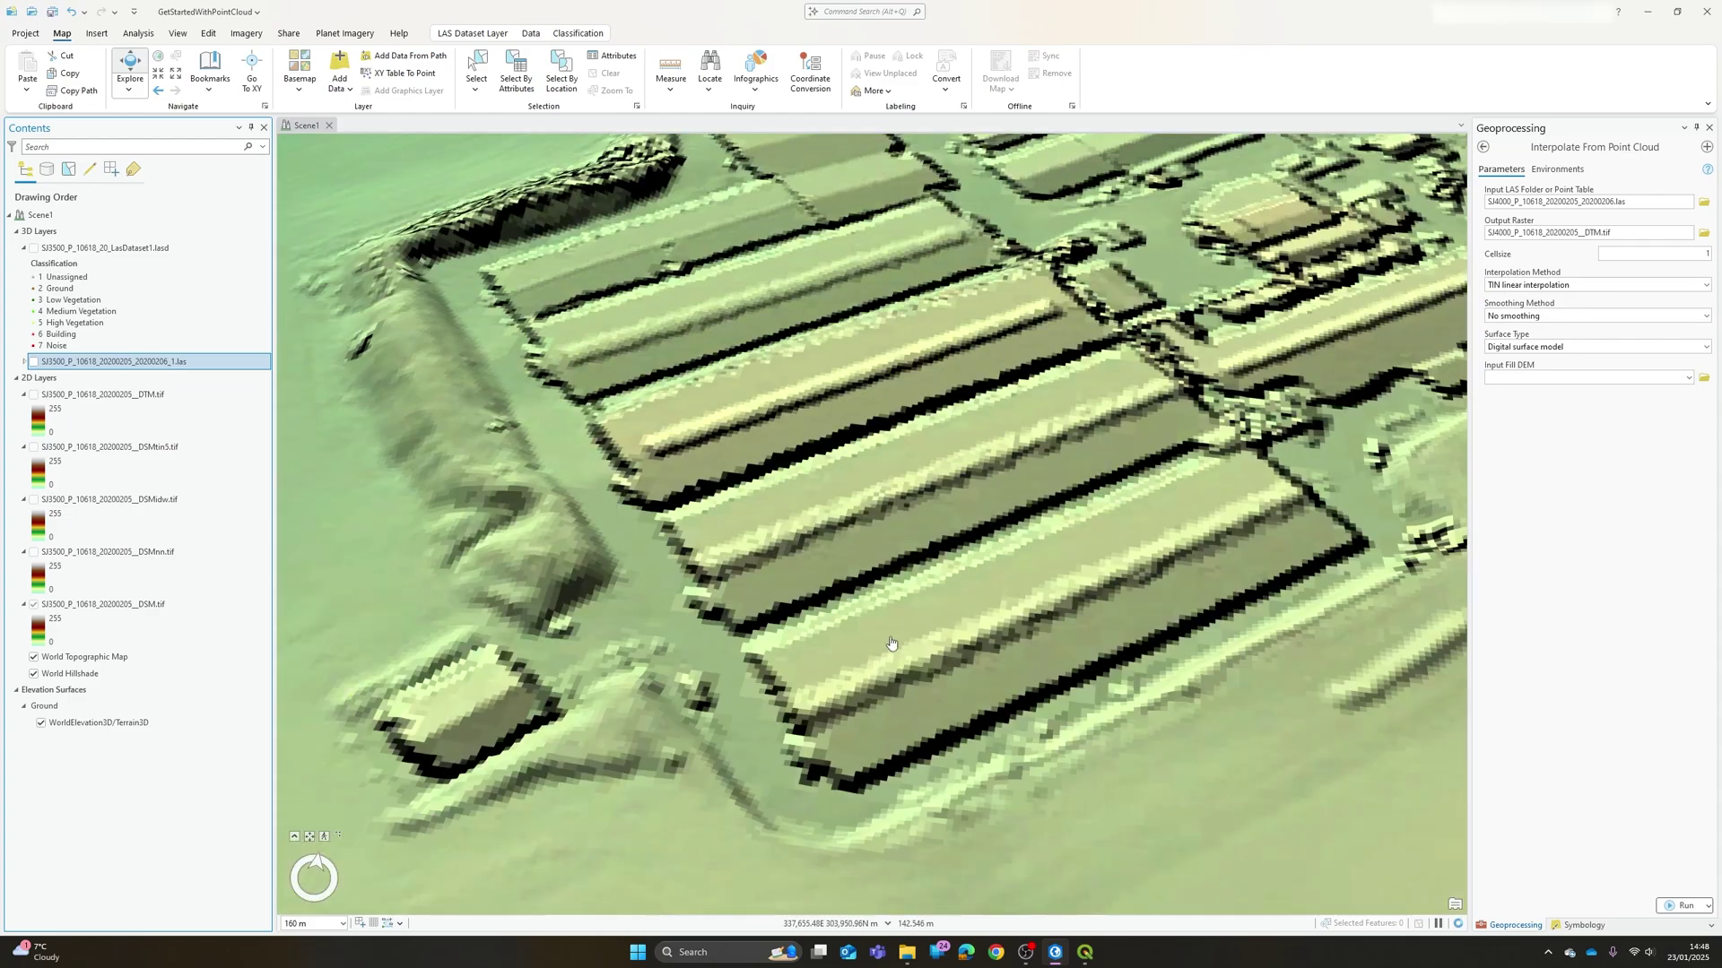
{"action": "scroll", "coordinate": [890, 643], "scroll_direction": "down", "scroll_amount": 3}
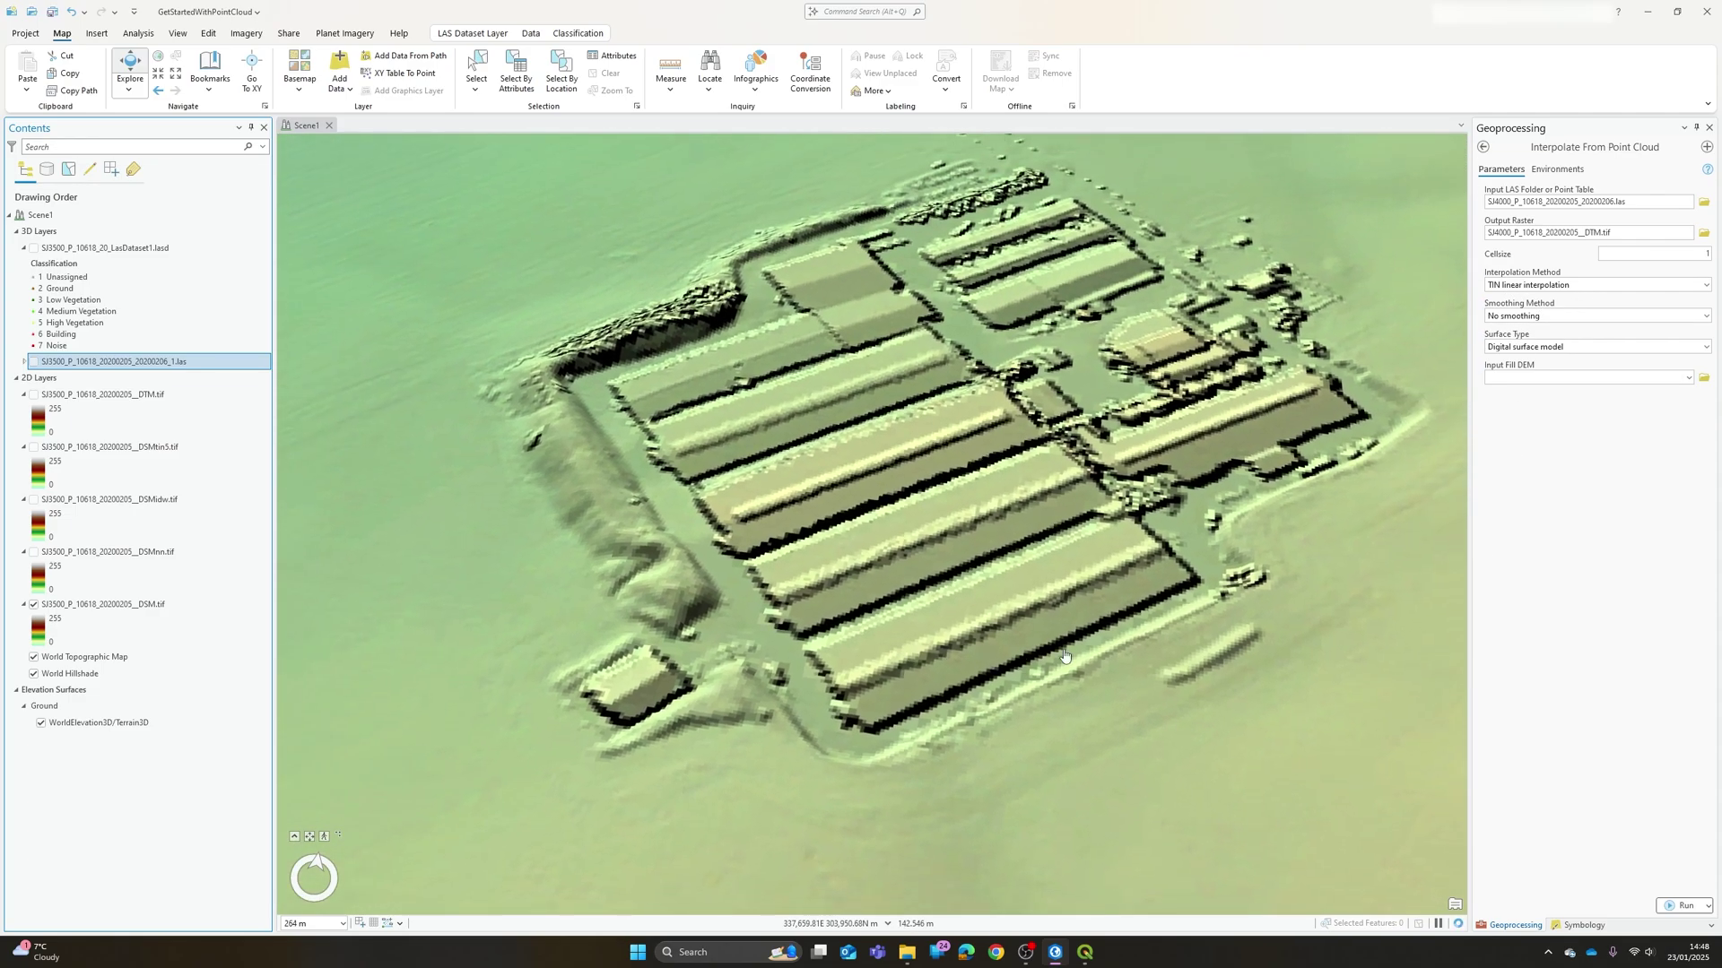
{"action": "left_click_drag", "start_coordinate": [1064, 656], "coordinate": [912, 674]}
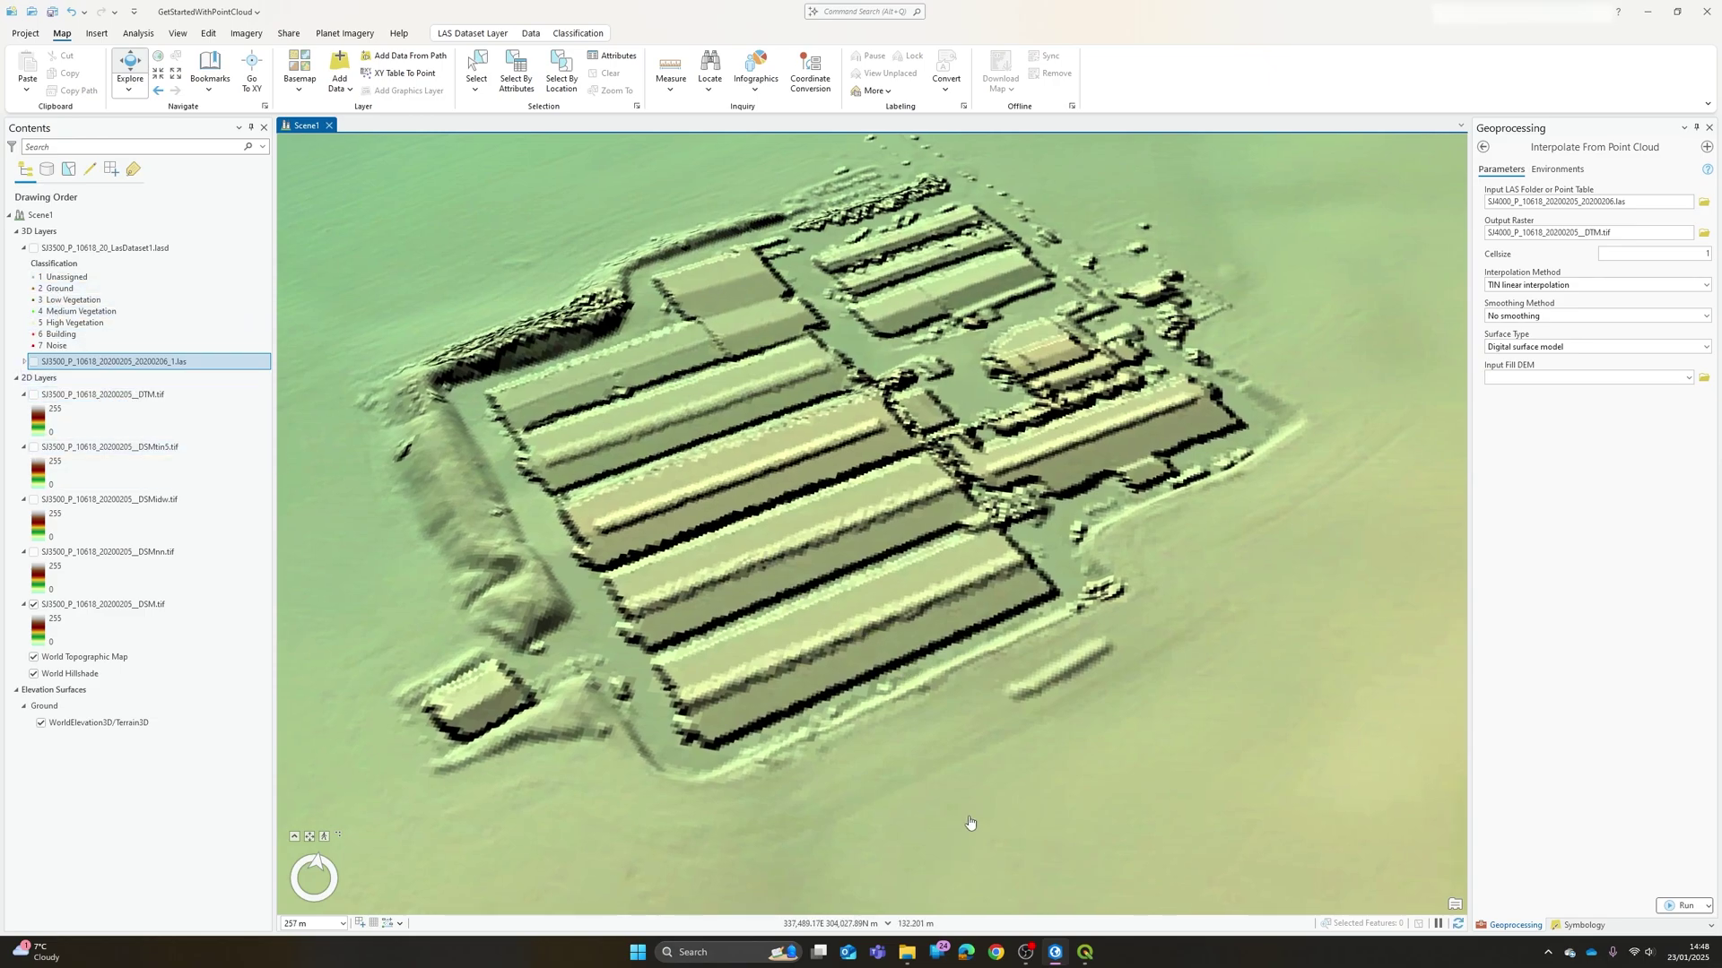
{"action": "scroll", "coordinate": [1041, 795], "scroll_direction": "down", "scroll_amount": 5}
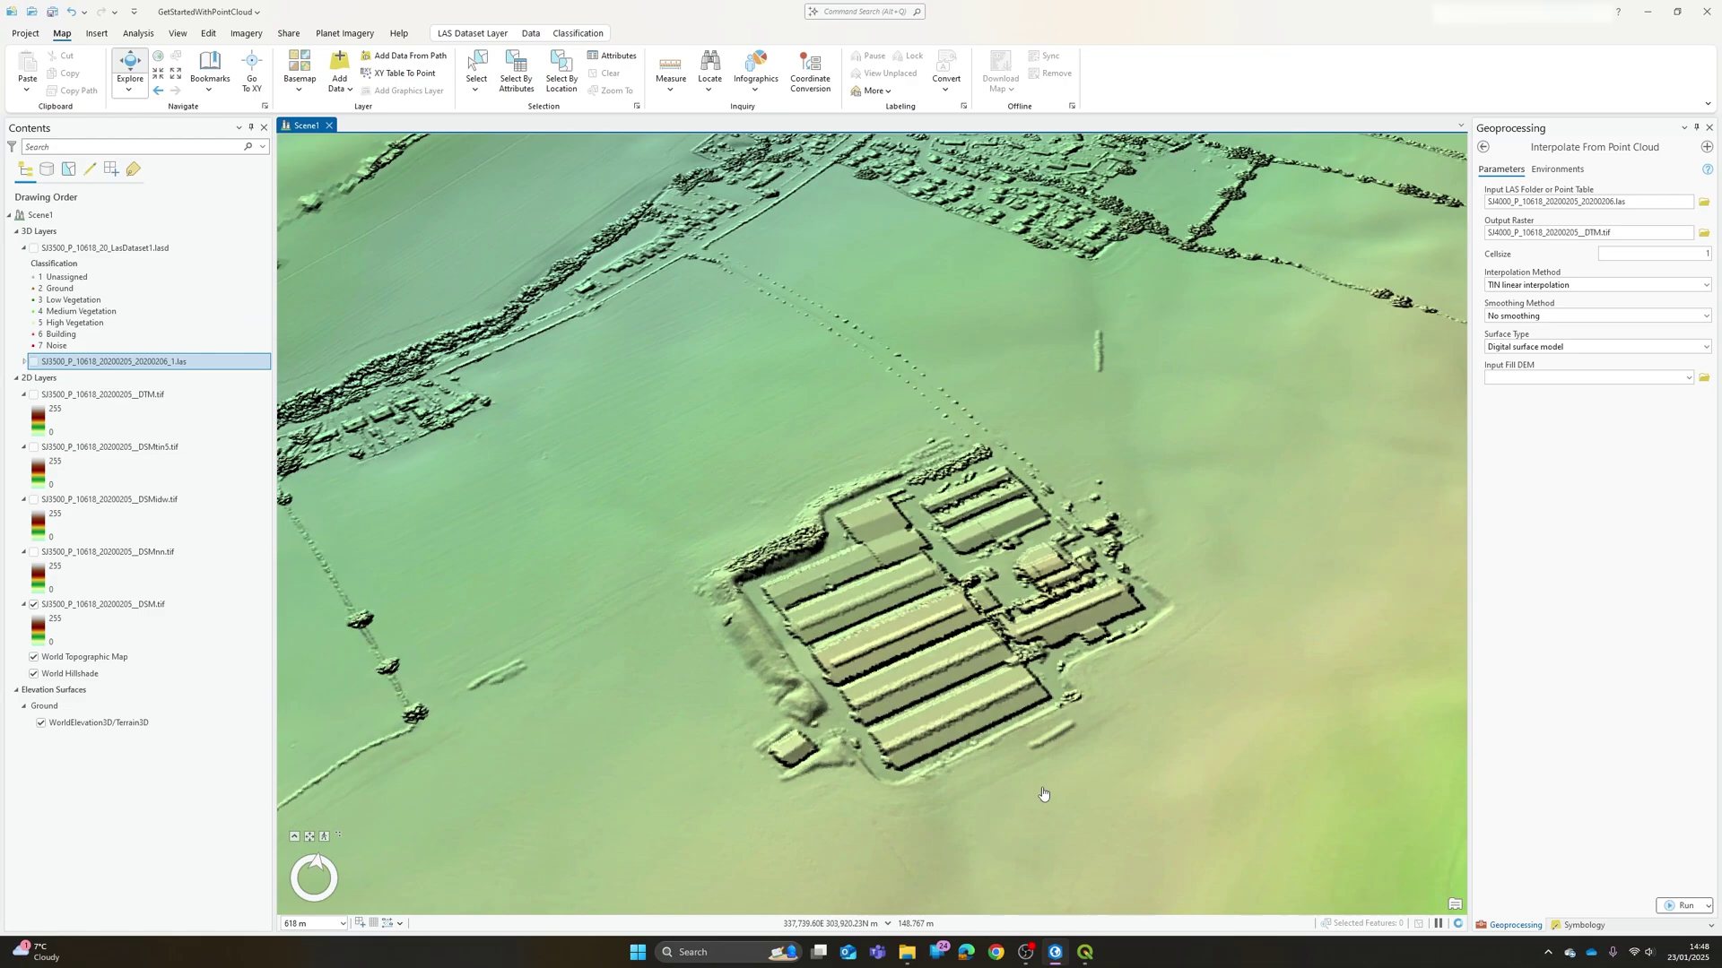
{"action": "scroll", "coordinate": [1036, 794], "scroll_direction": "up", "scroll_amount": 1}
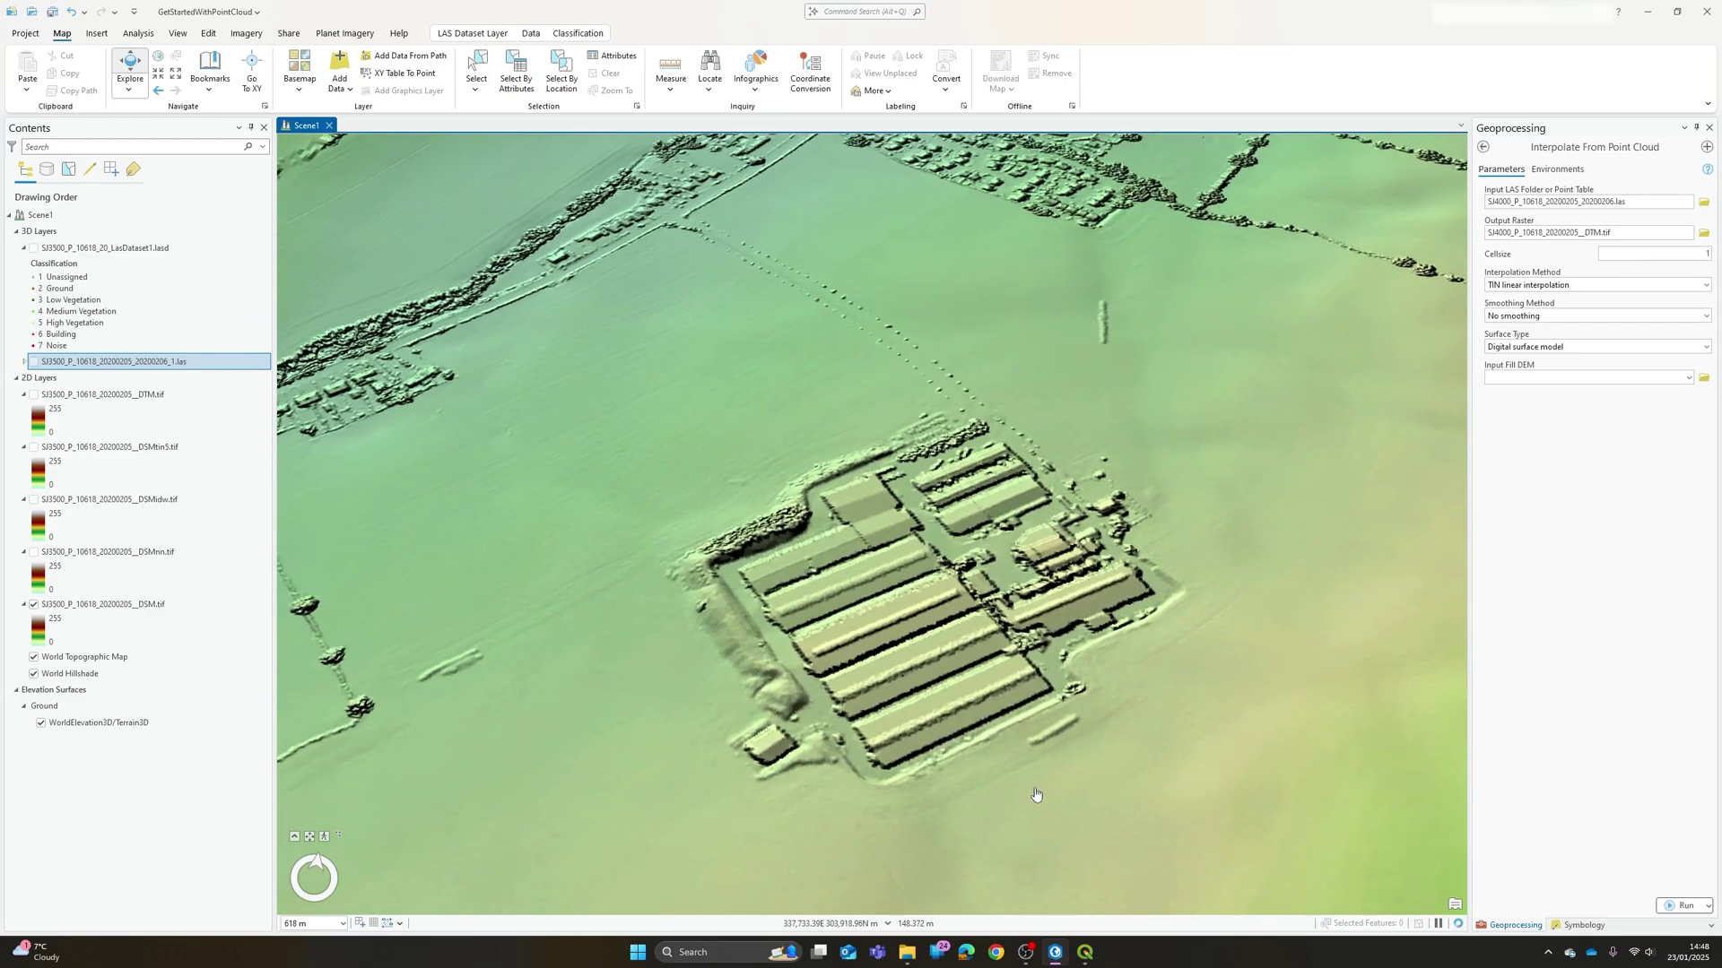
{"action": "scroll", "coordinate": [1033, 796], "scroll_direction": "up", "scroll_amount": 3}
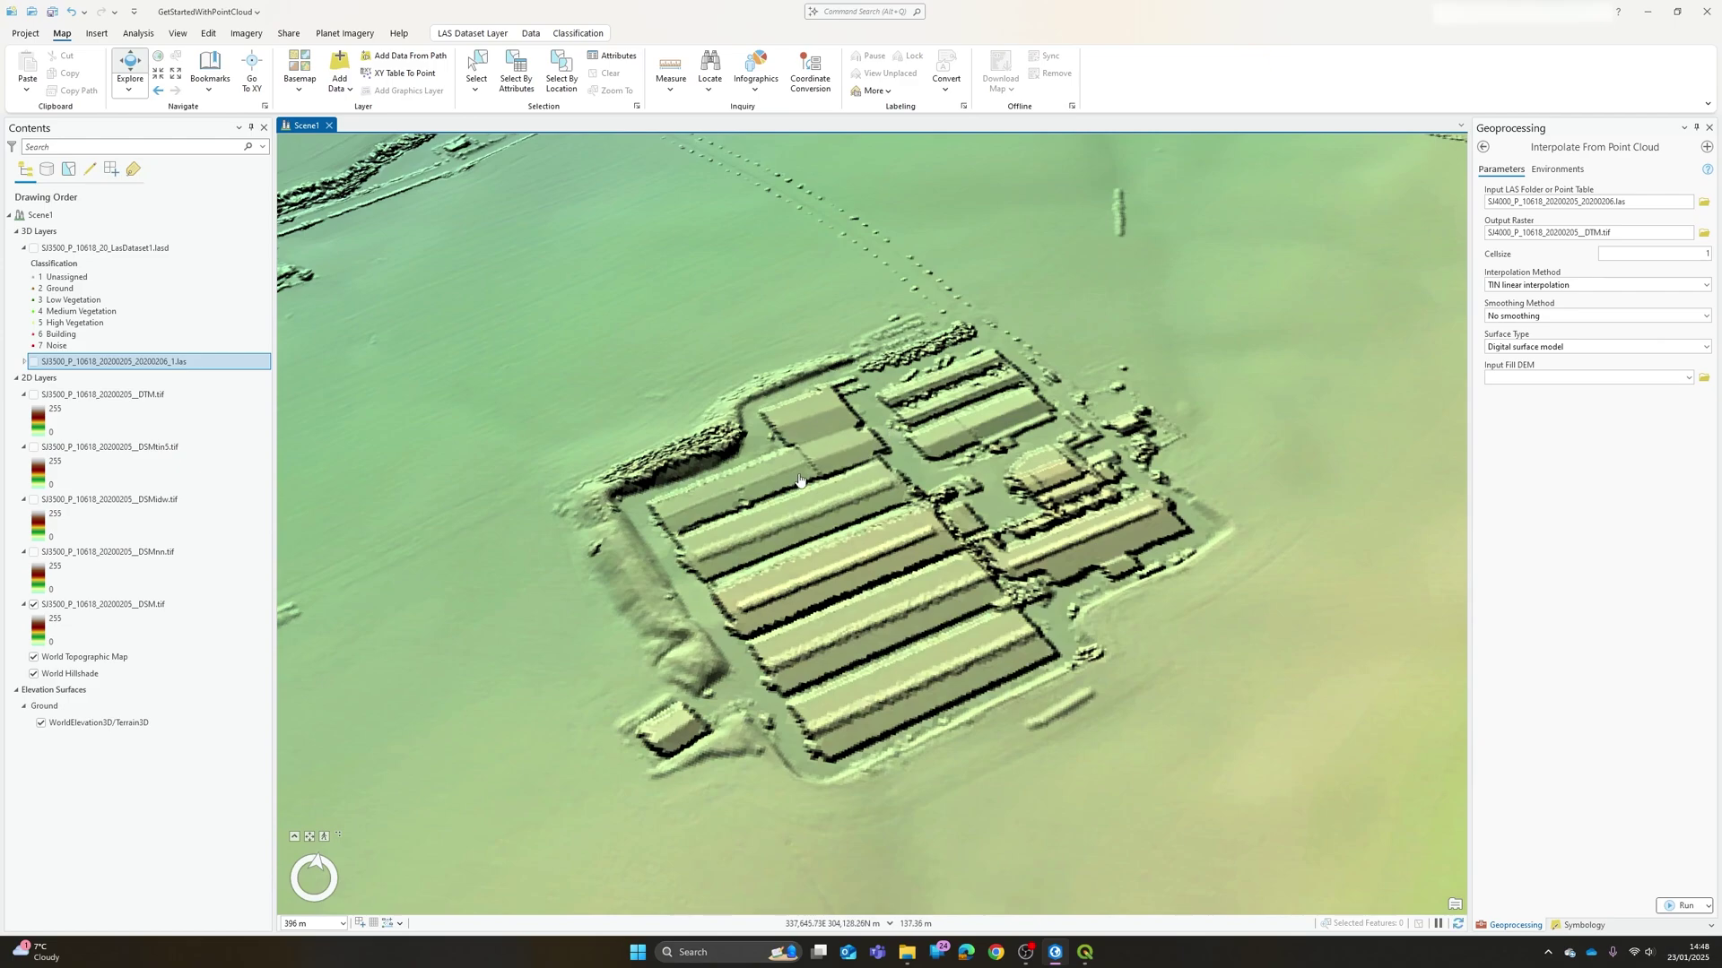
{"action": "left_click", "coordinate": [133, 604]}
{"action": "right_click", "coordinate": [133, 604]}
{"action": "left_click", "coordinate": [171, 438]}
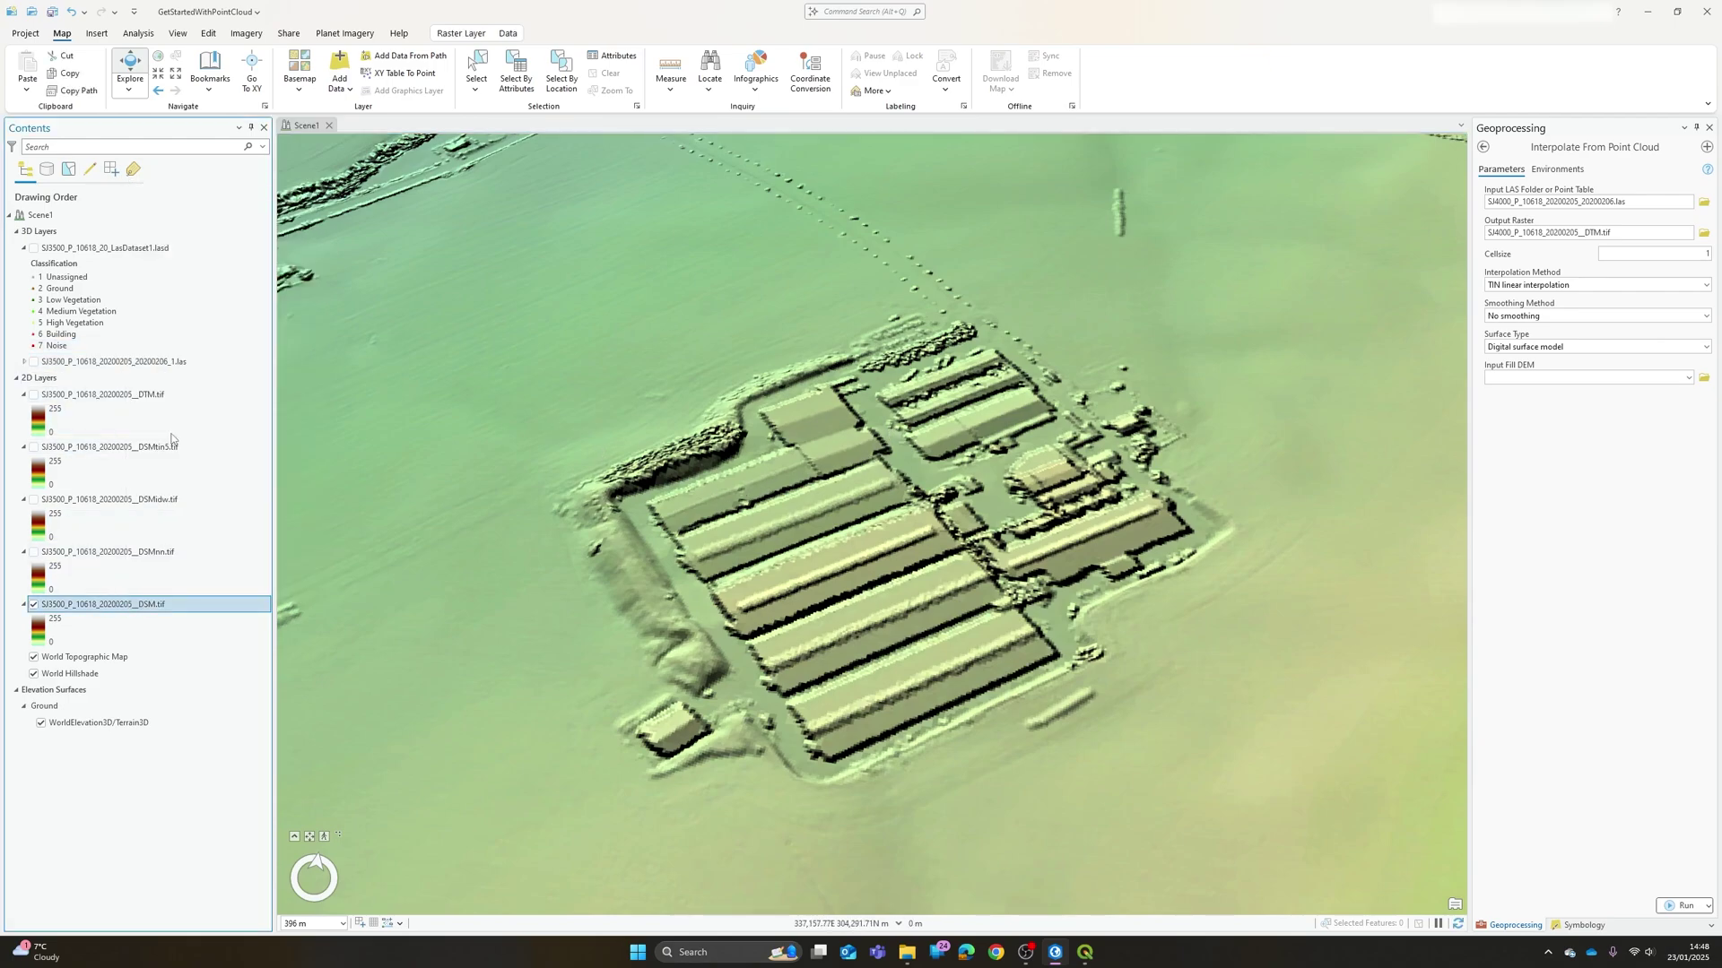
{"action": "left_click", "coordinate": [1707, 201]}
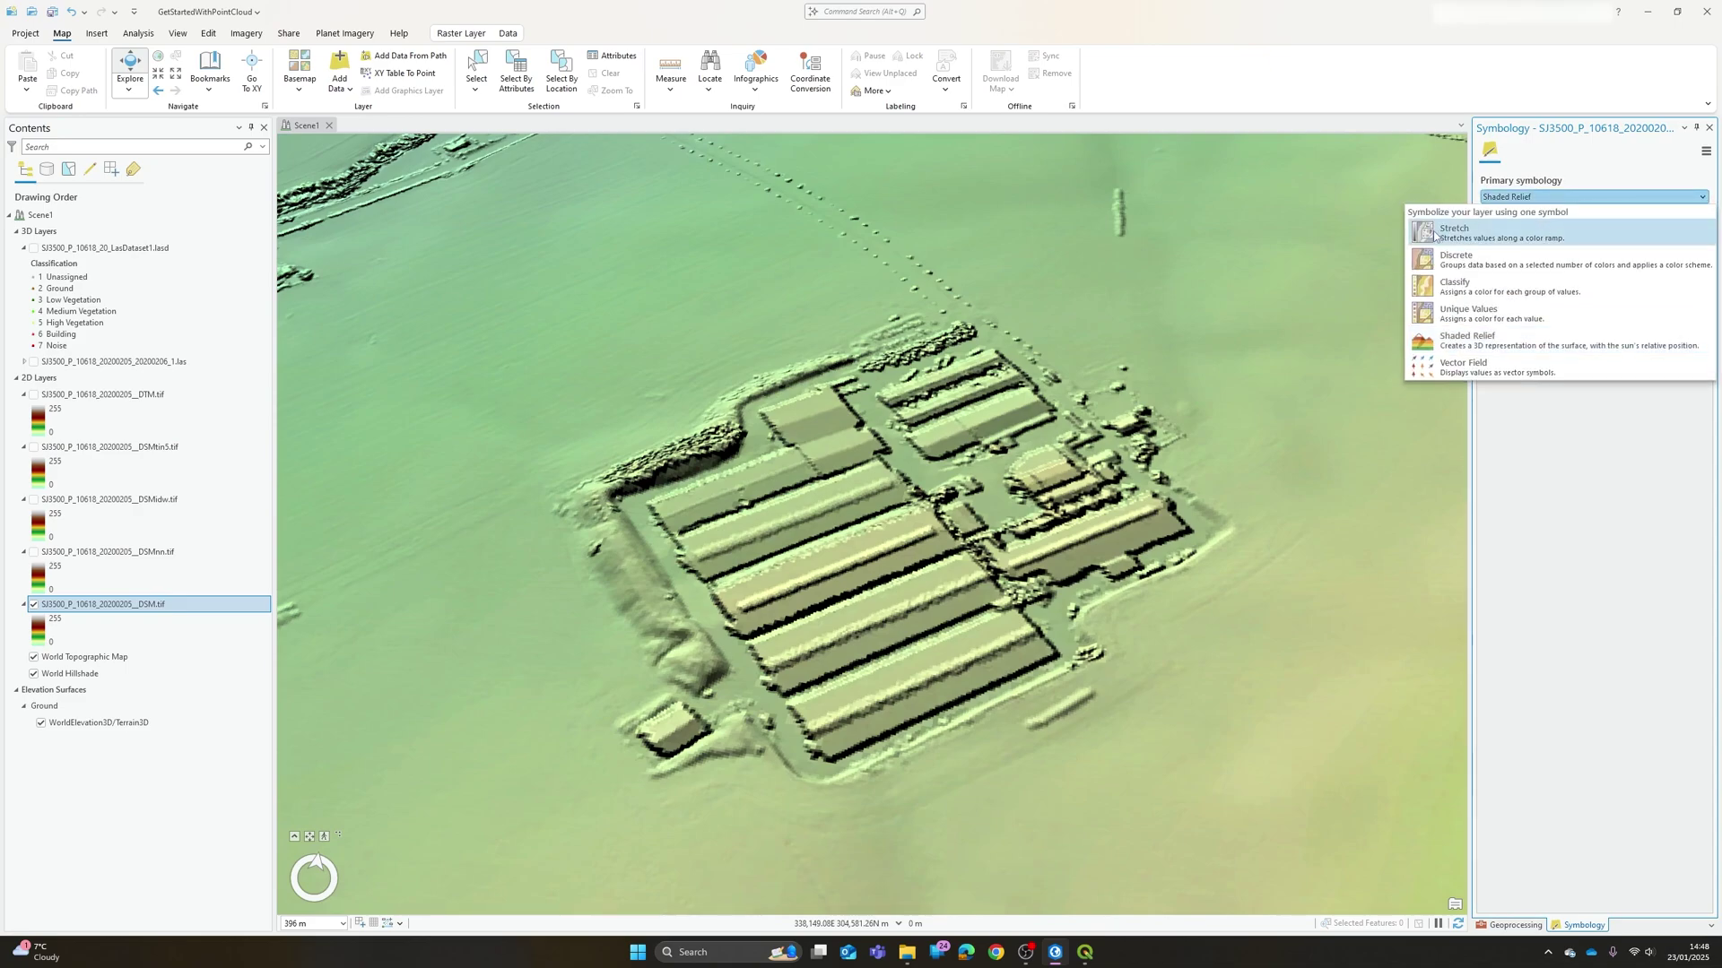
{"action": "left_click", "coordinate": [1616, 679]}
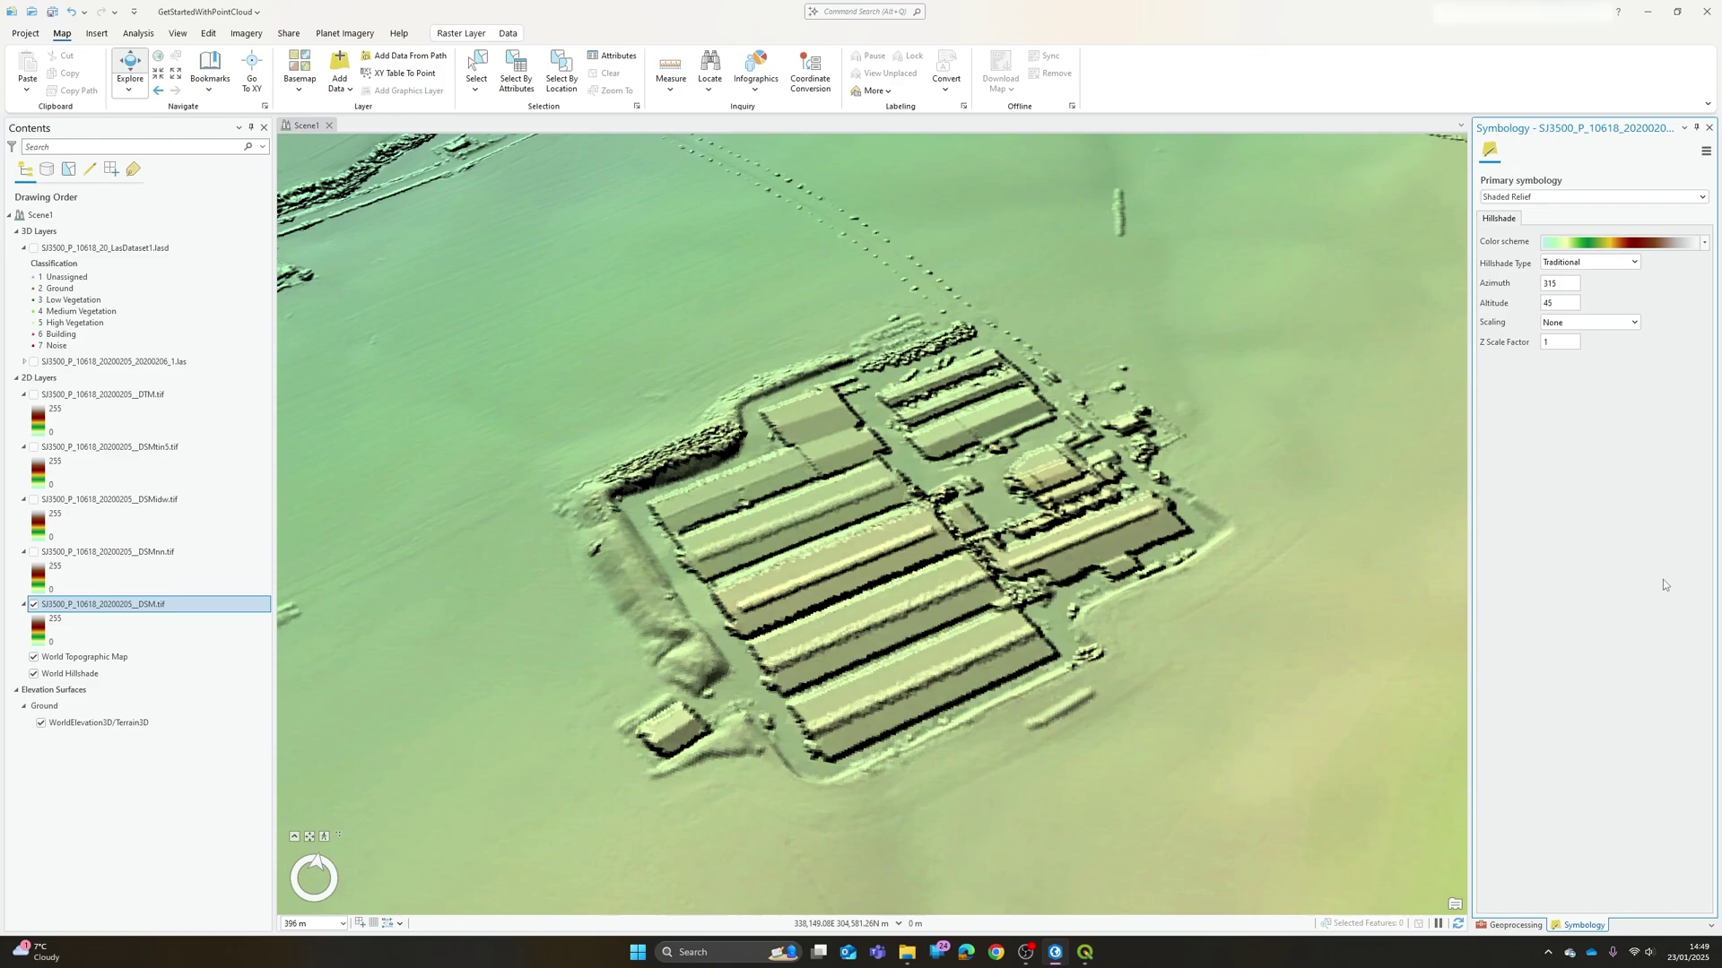
{"action": "left_click", "coordinate": [1515, 925]}
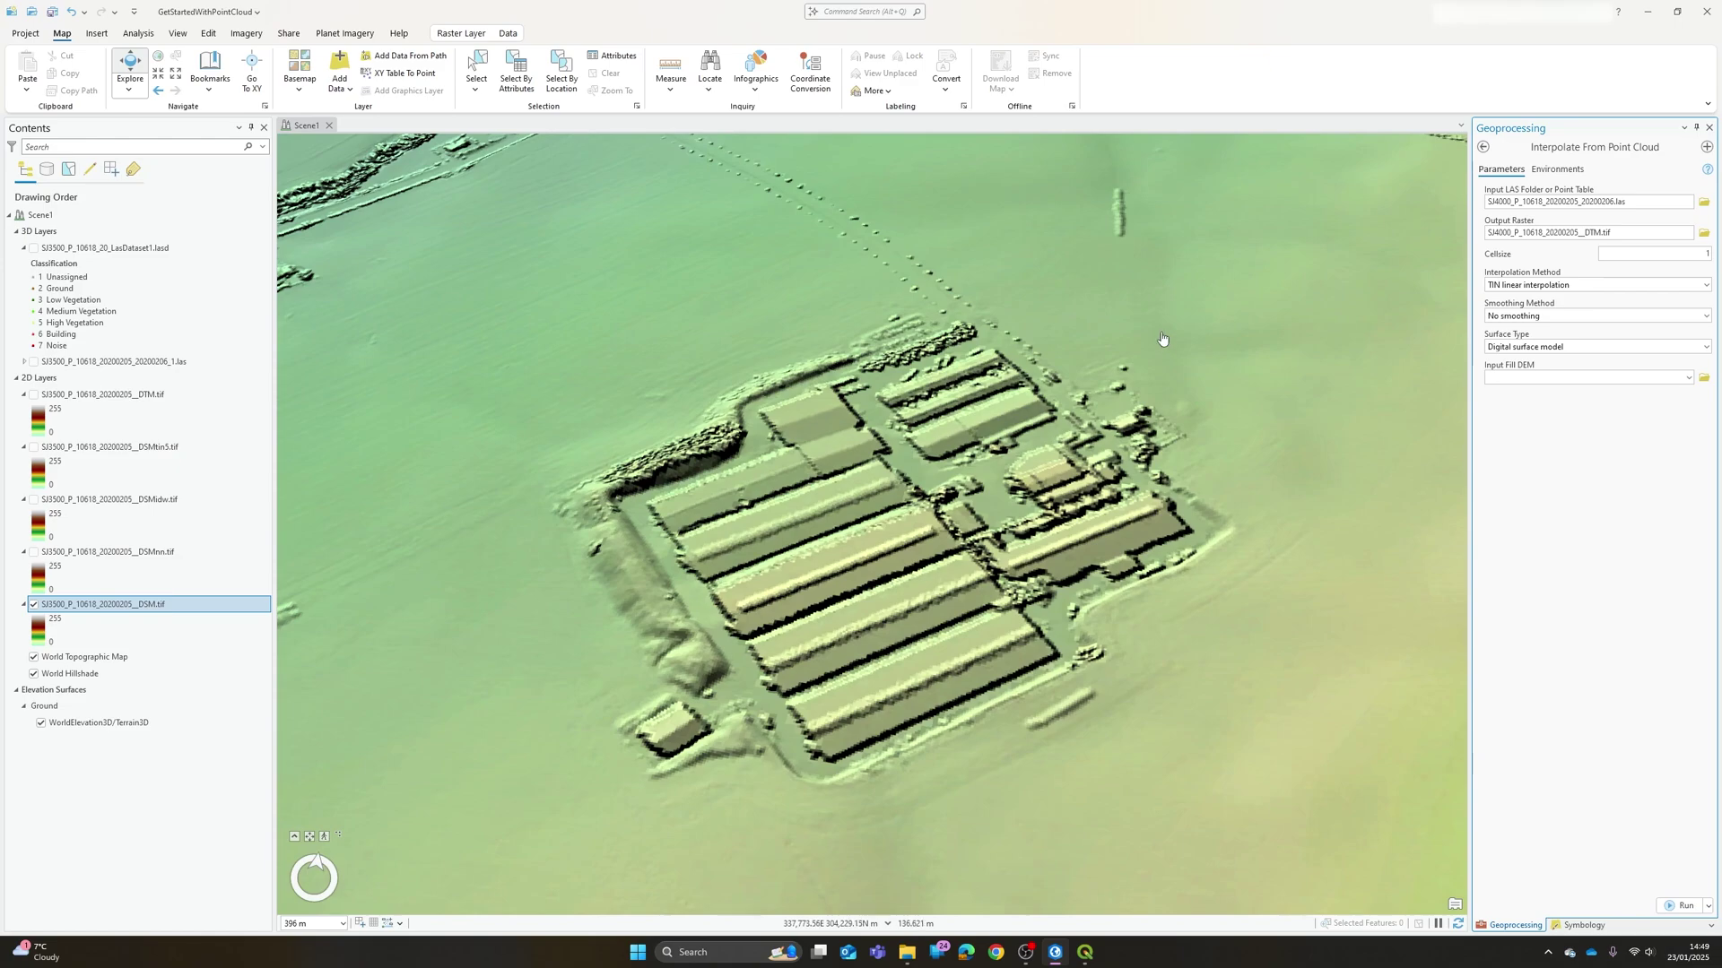
Step: Choose TIN natural neighbor interpolation and toggle DSMnn.tif on, off and on to compare
{"action": "left_click", "coordinate": [1706, 285]}
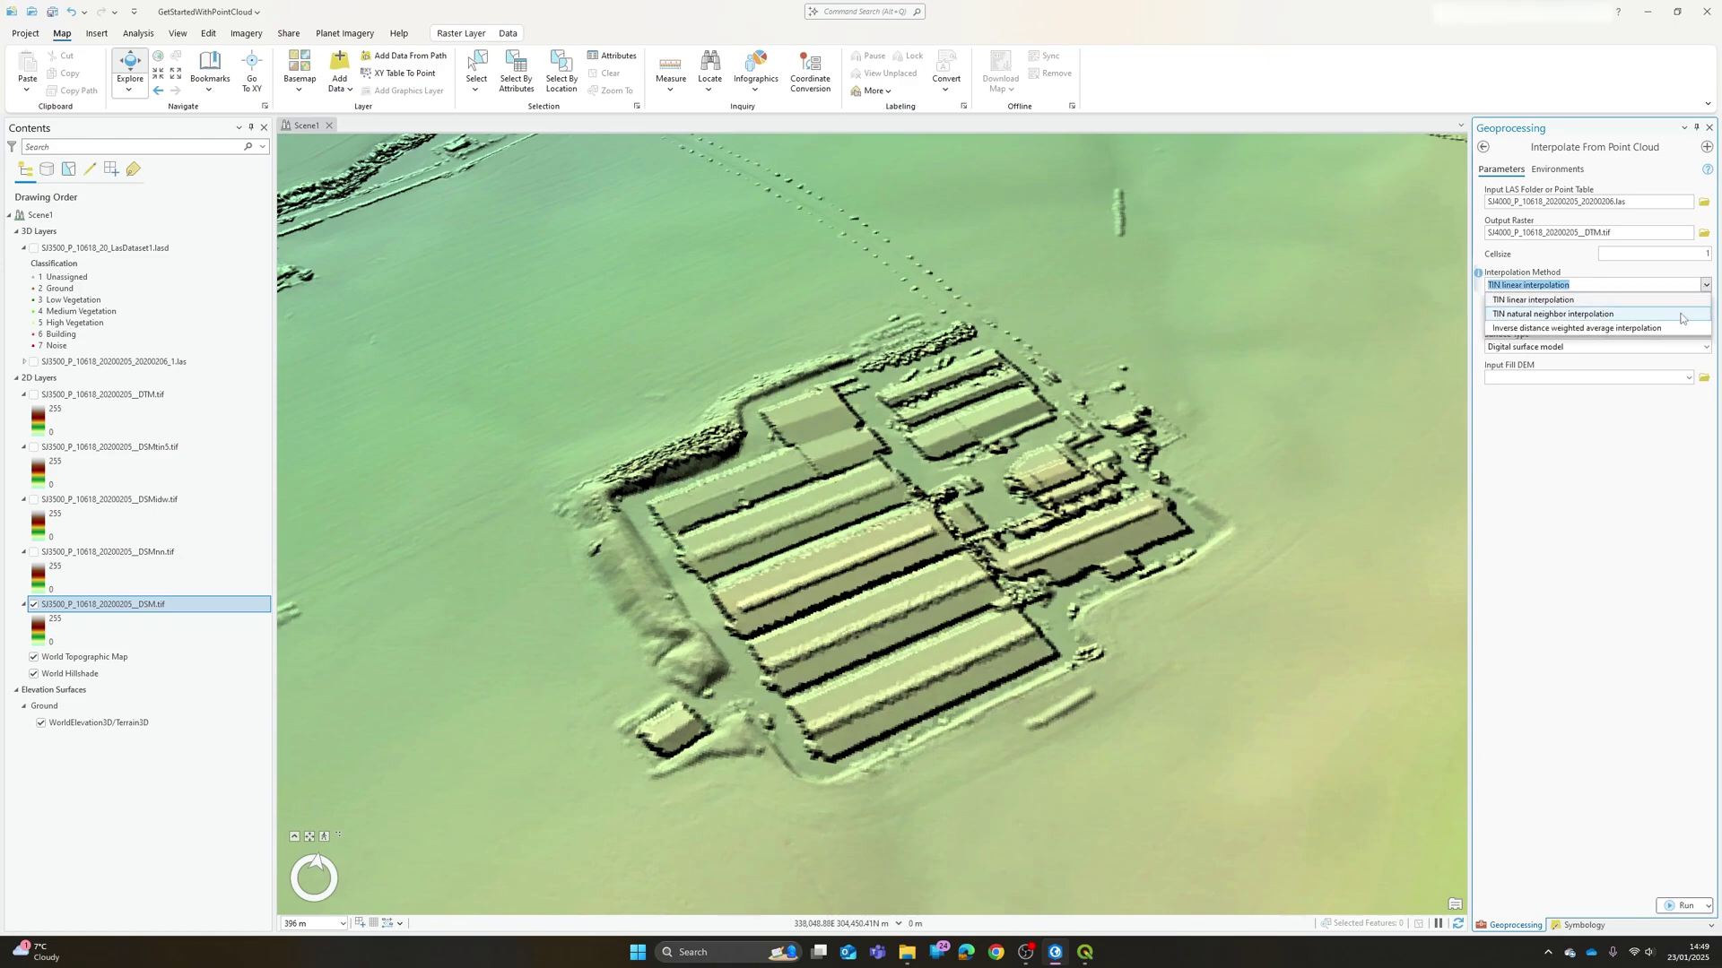
{"action": "left_click", "coordinate": [1681, 315]}
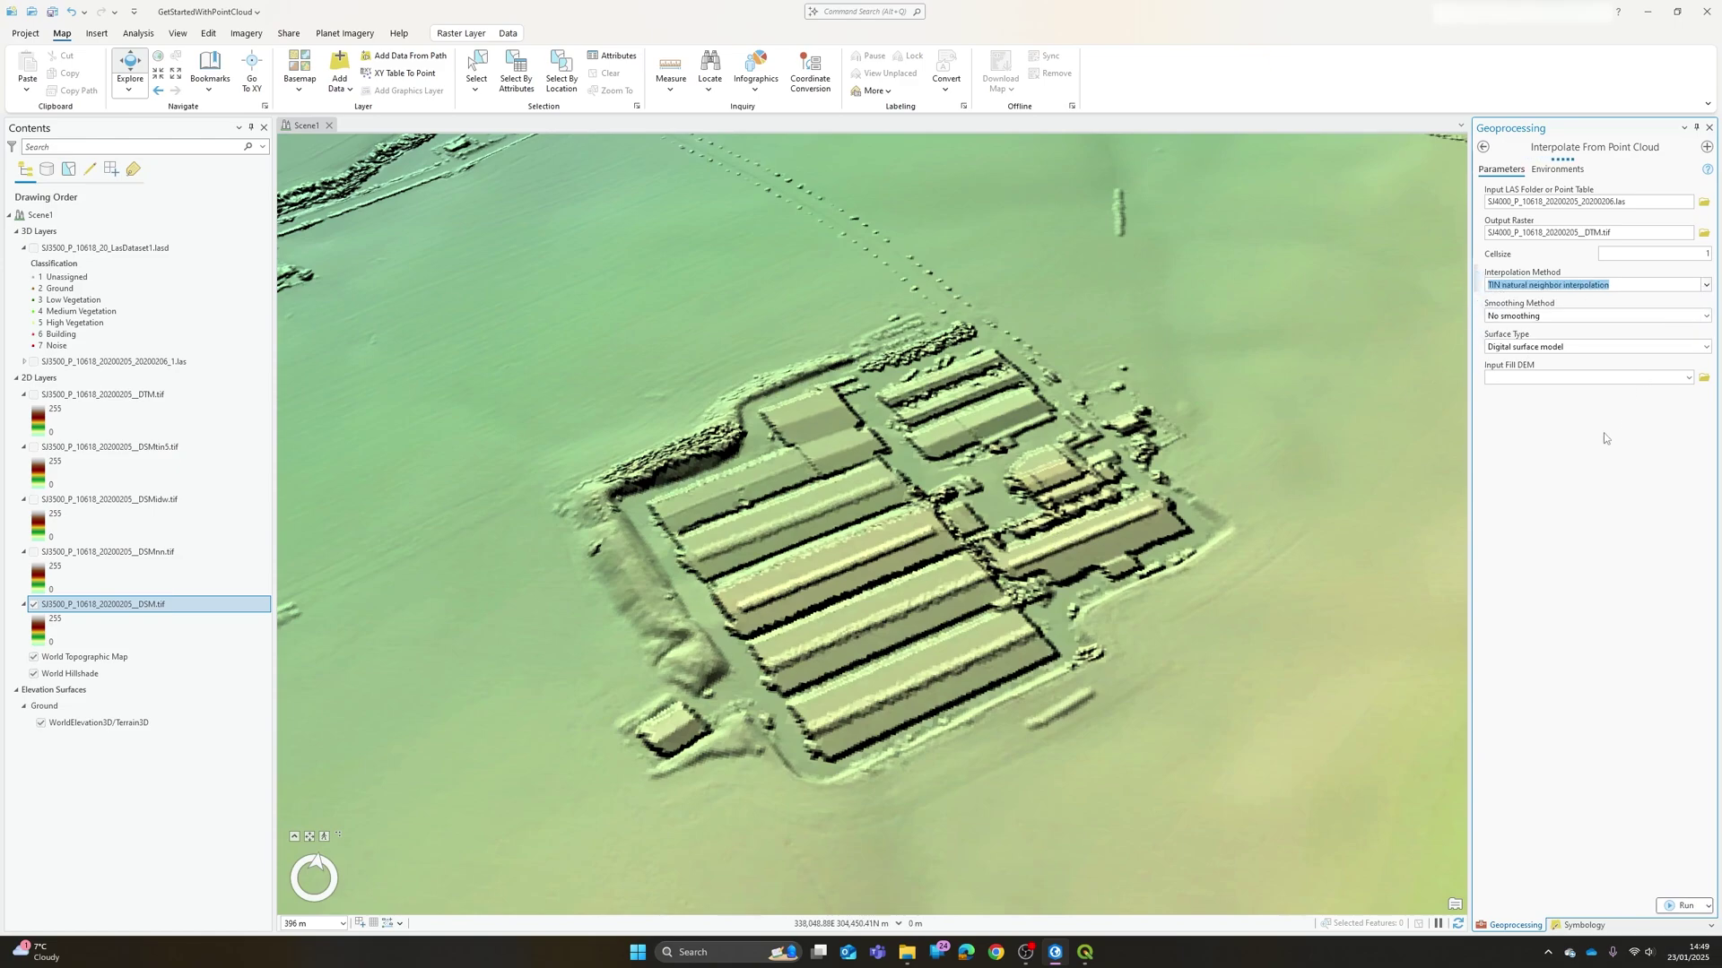
{"action": "left_click", "coordinate": [35, 553]}
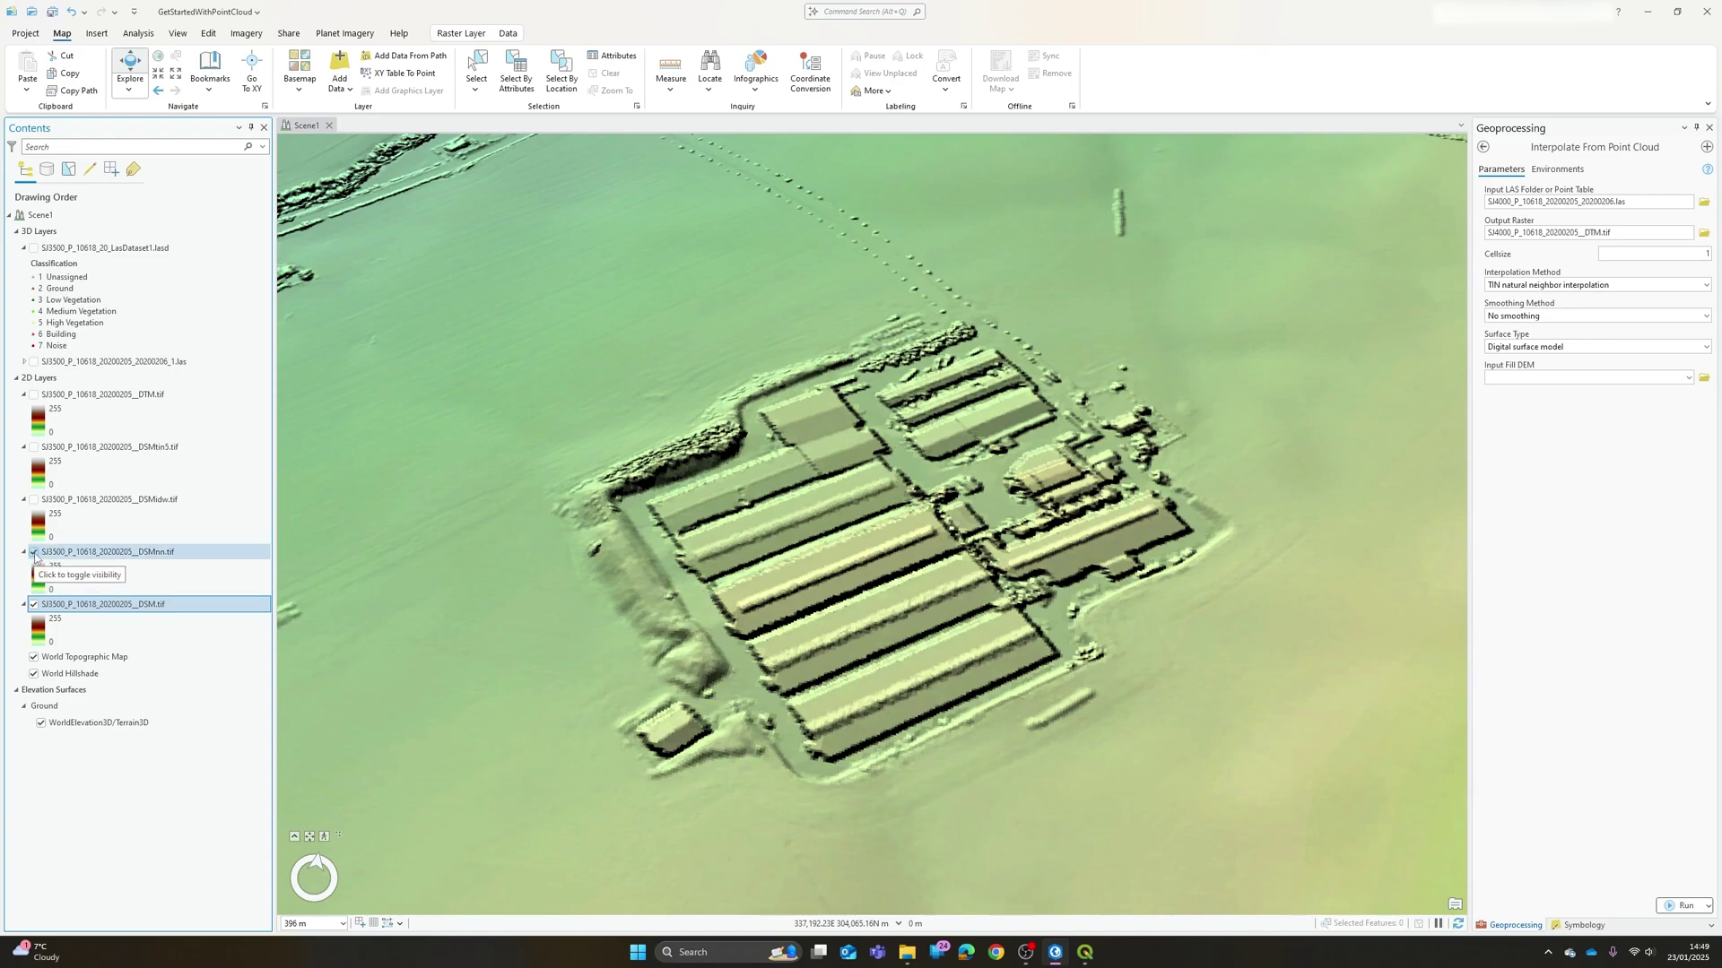
{"action": "left_click", "coordinate": [34, 554]}
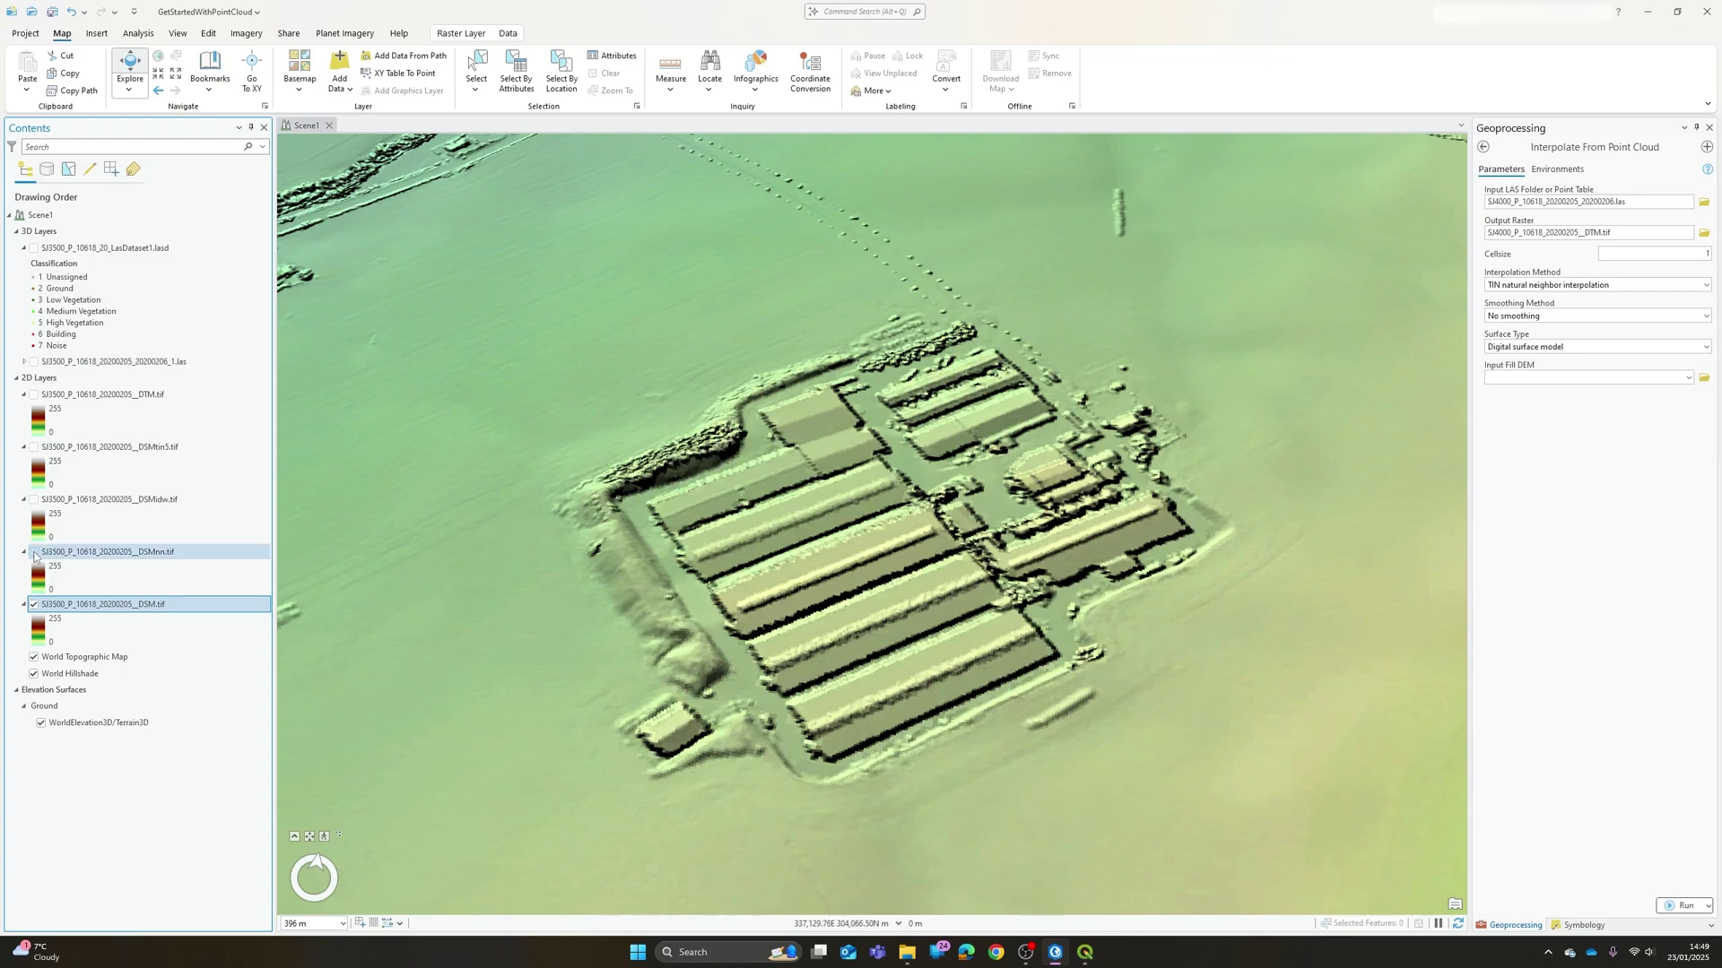
{"action": "left_click", "coordinate": [34, 553]}
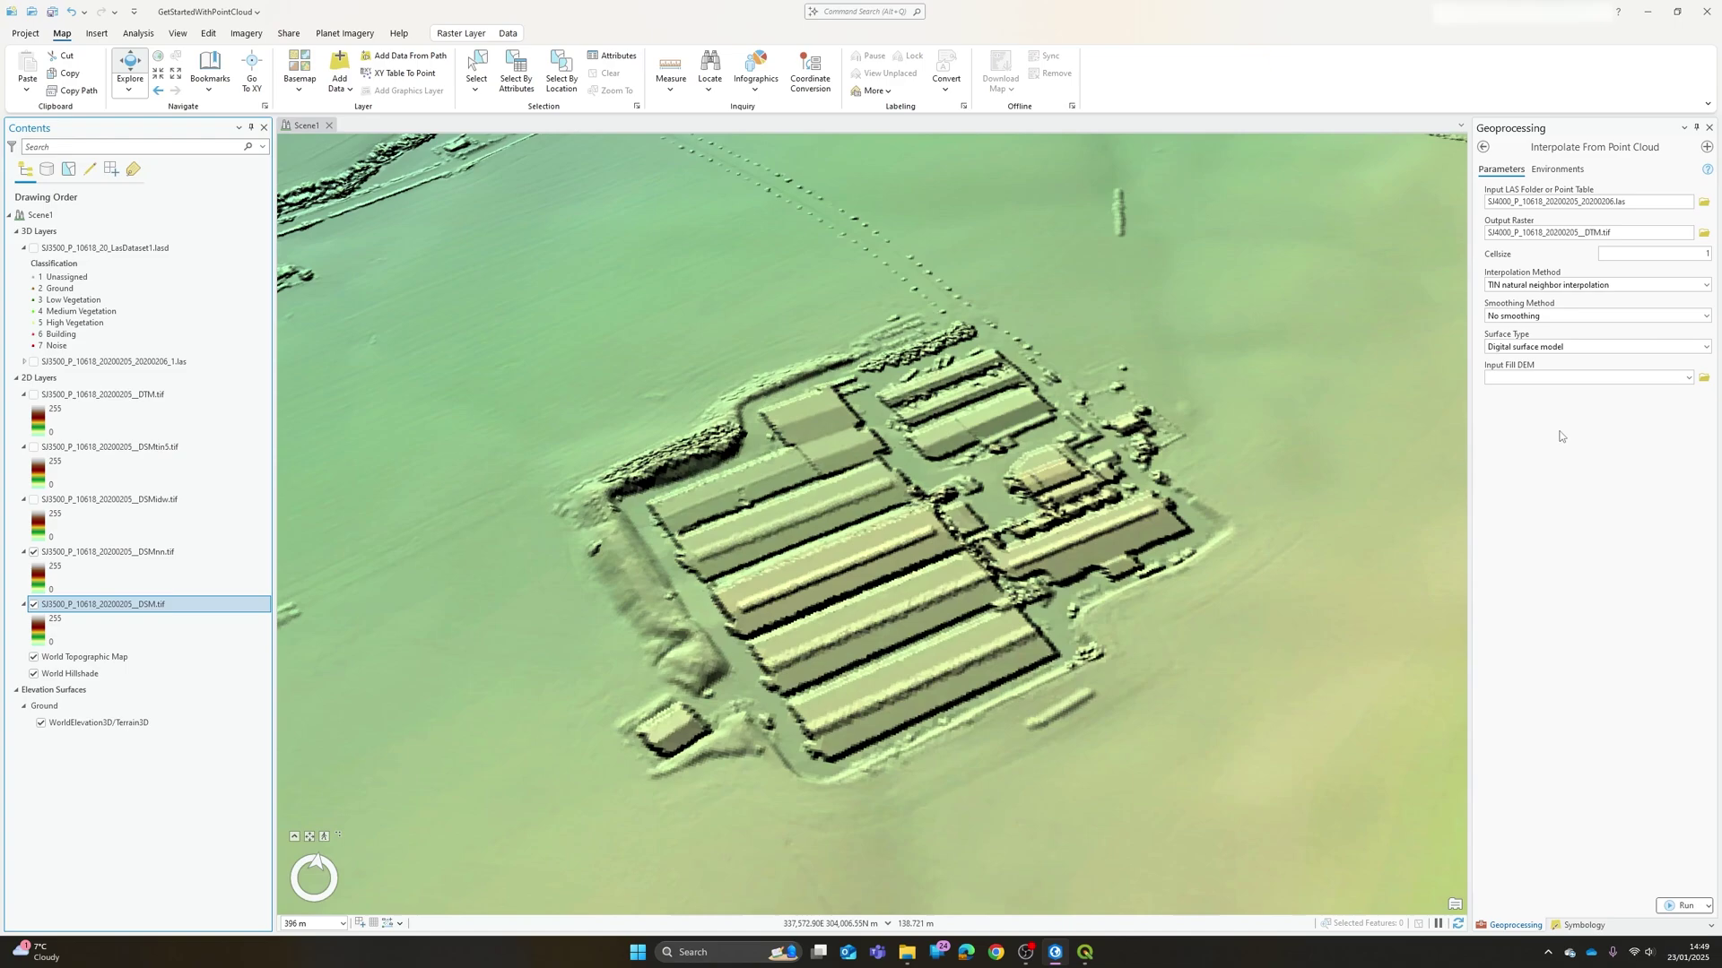
Step: Choose inverse distance weighted average interpolation, comparing DSMidw.tif against the point cloud by toggling both
{"action": "left_click", "coordinate": [1706, 285]}
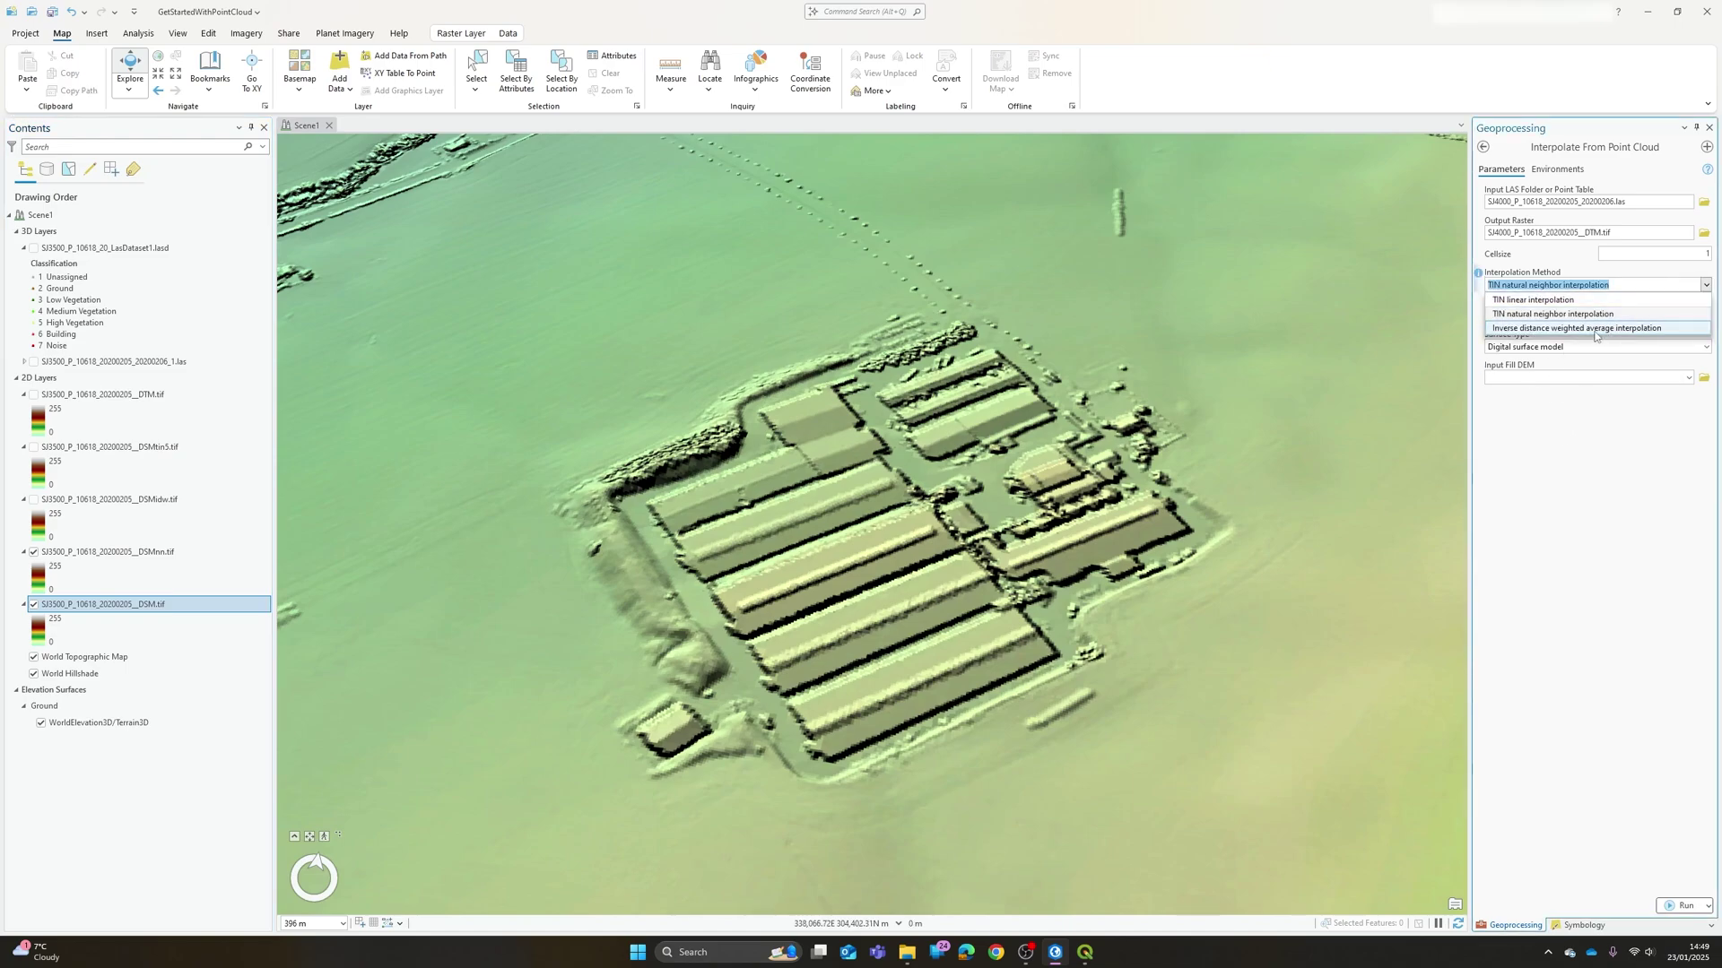
{"action": "left_click", "coordinate": [1593, 330]}
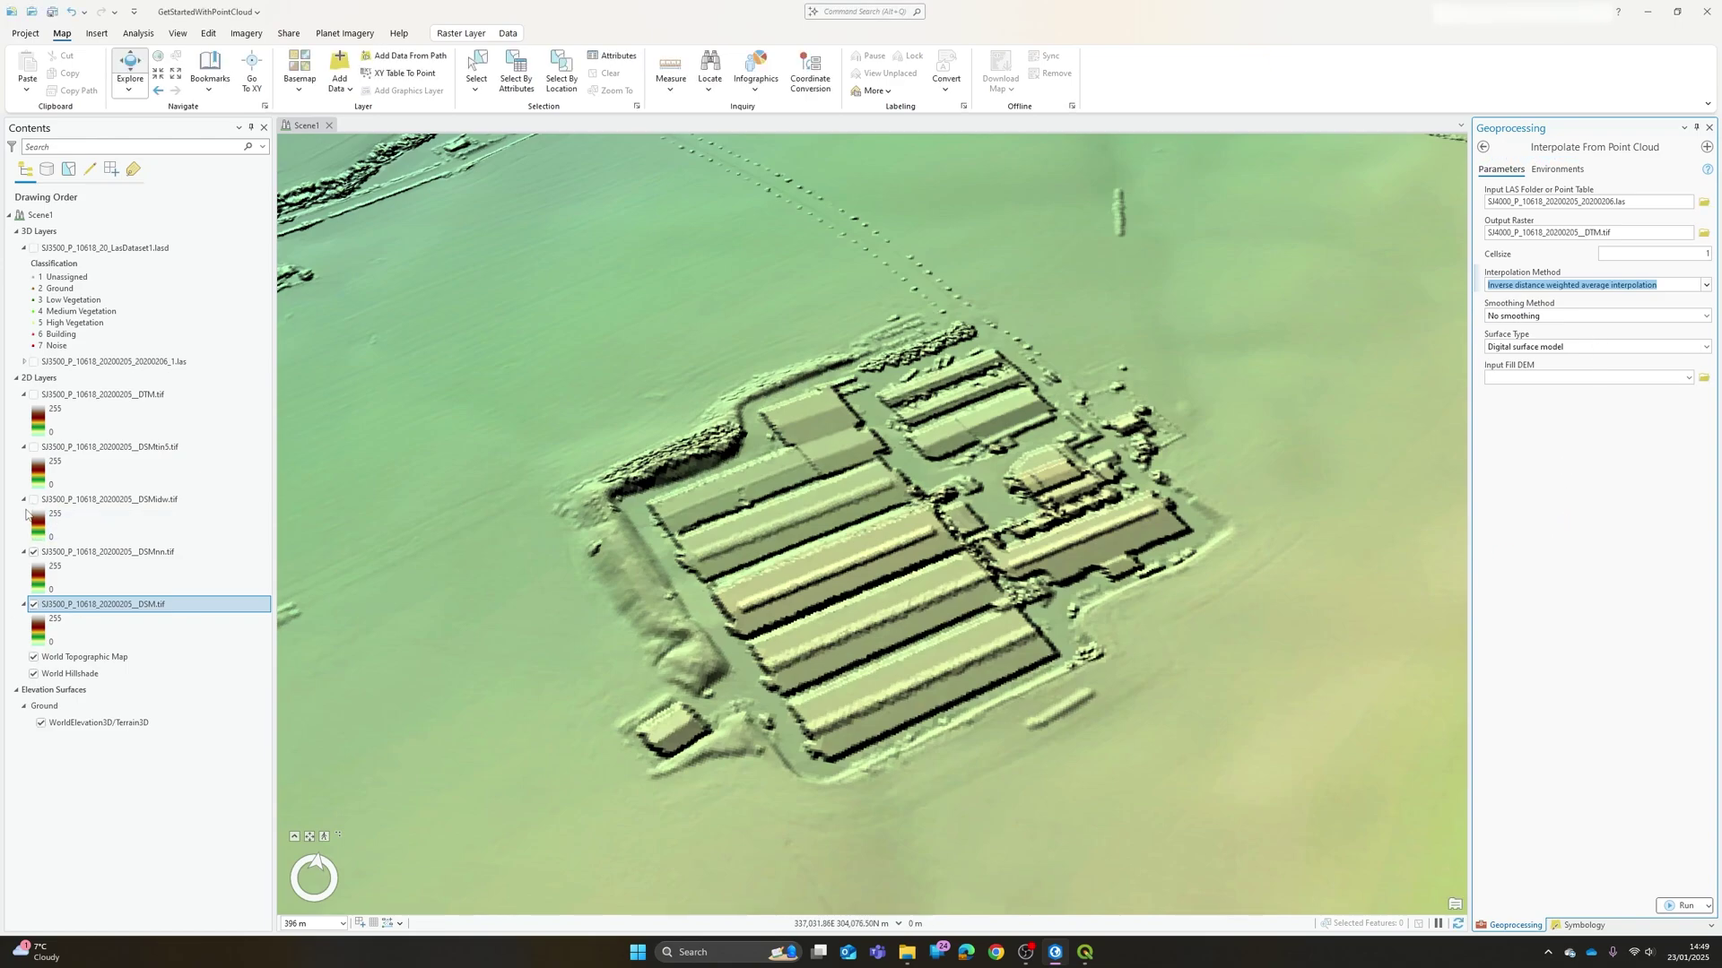
{"action": "left_click", "coordinate": [34, 503]}
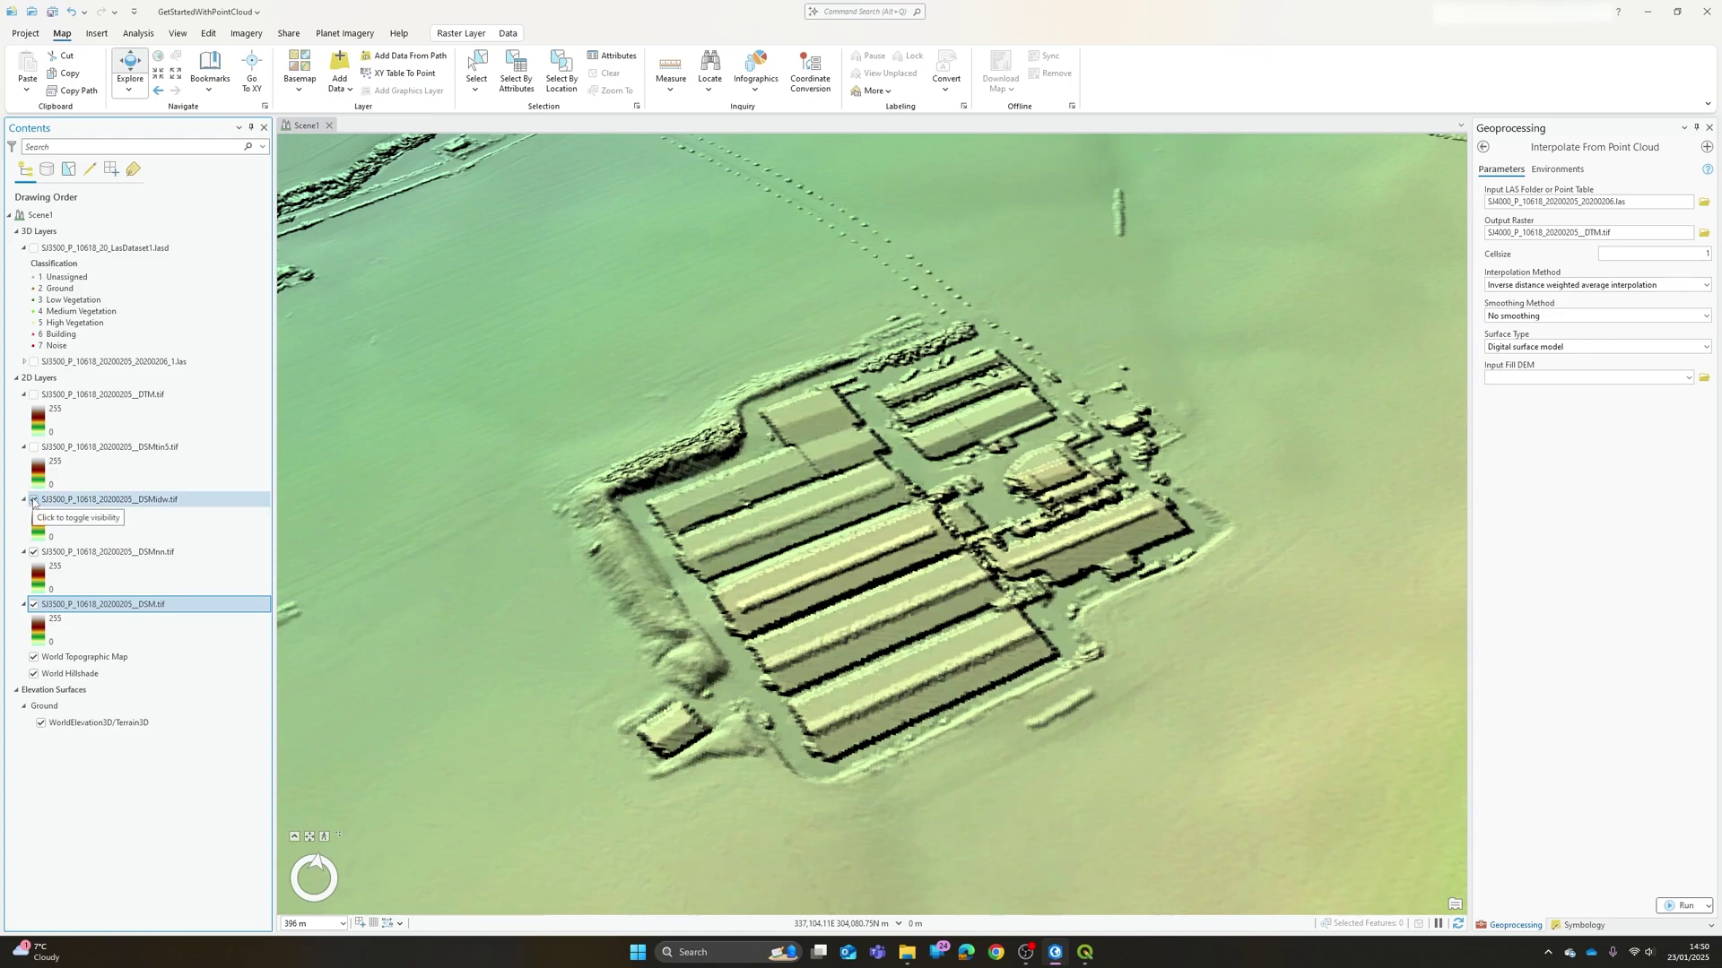
{"action": "left_click", "coordinate": [34, 499]}
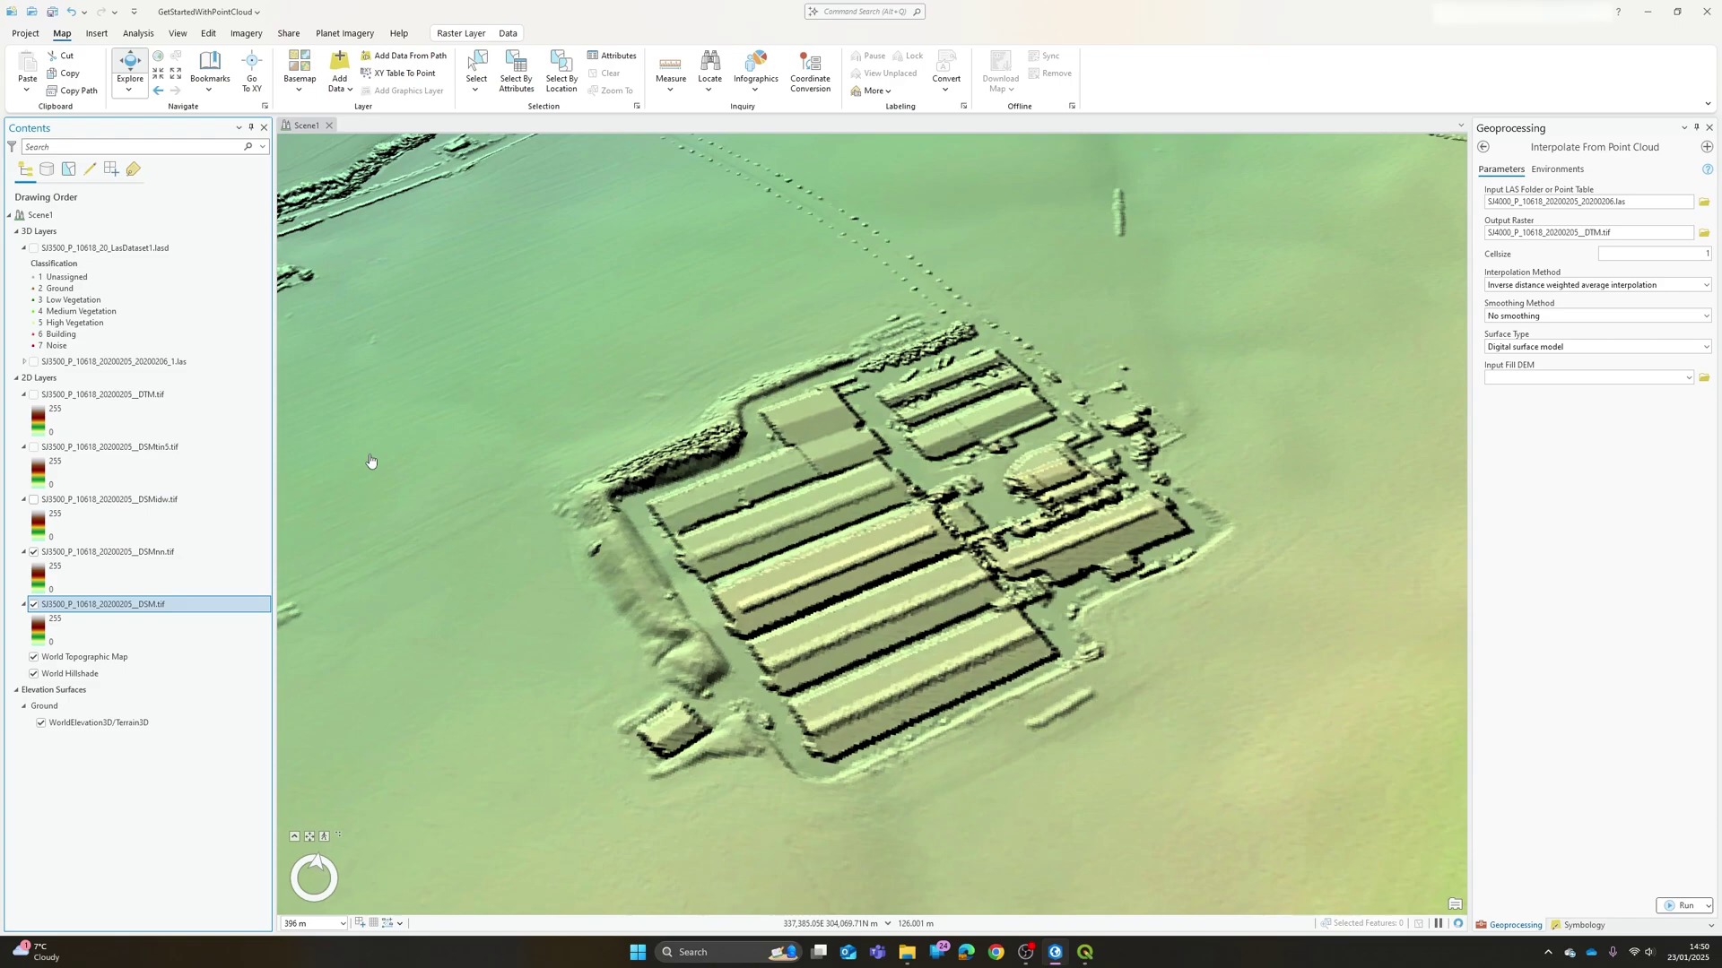
{"action": "left_click", "coordinate": [34, 363]}
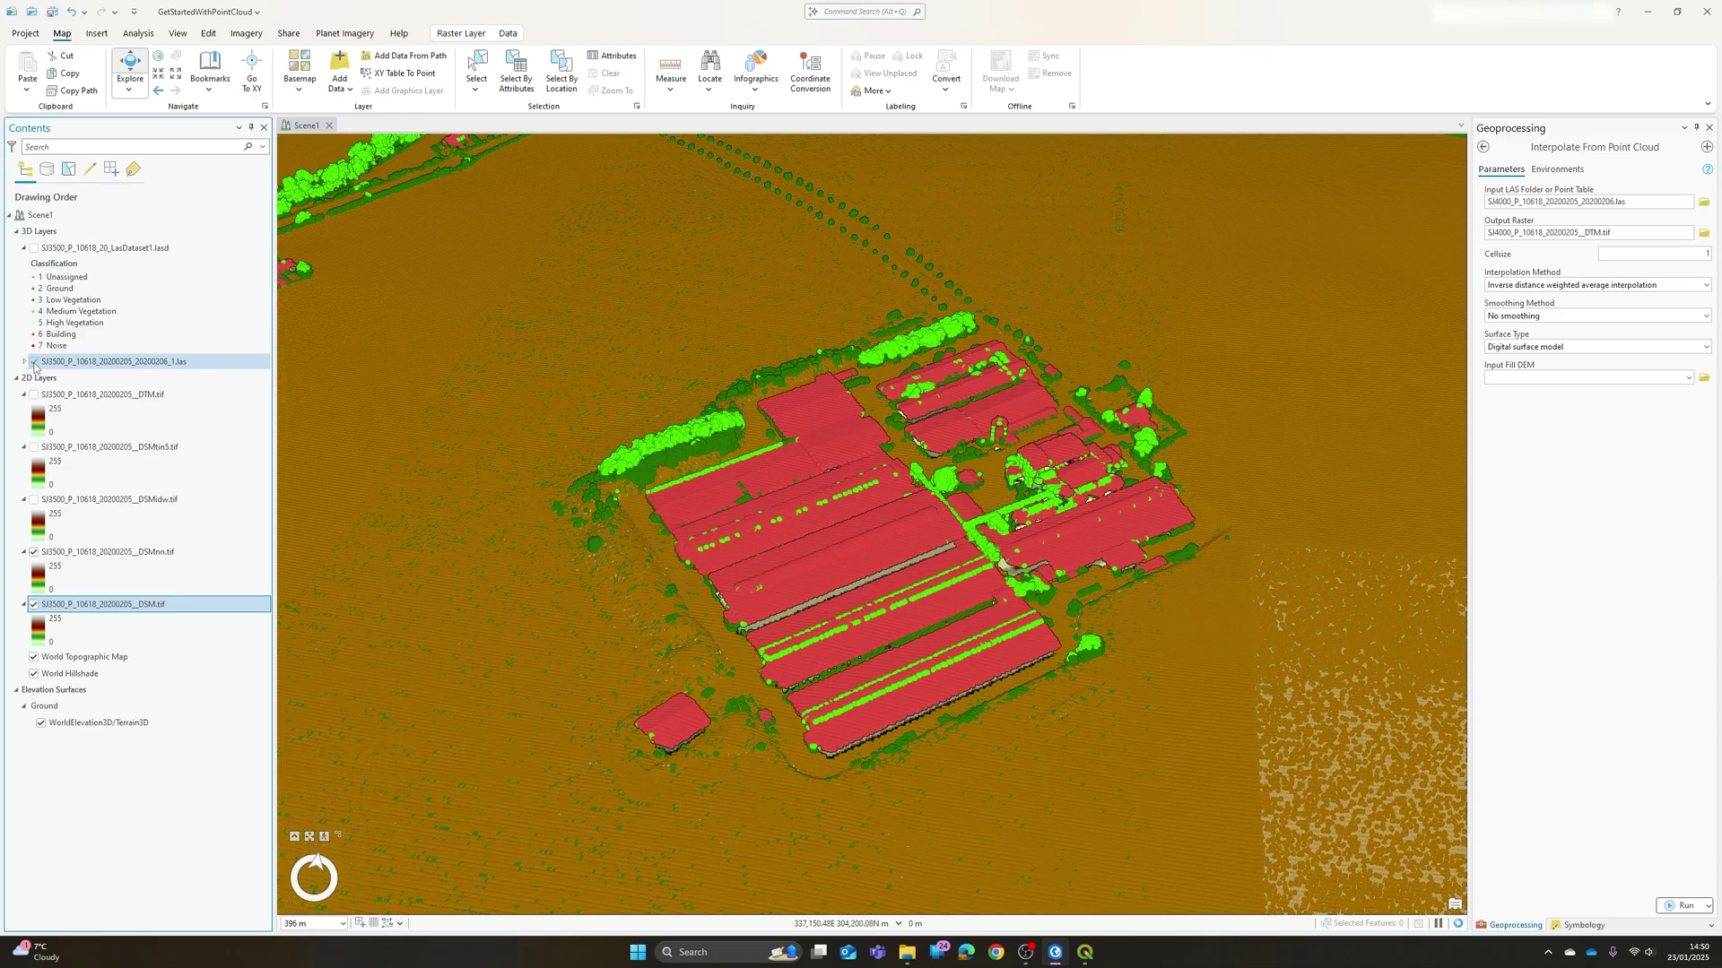
{"action": "left_click", "coordinate": [34, 362]}
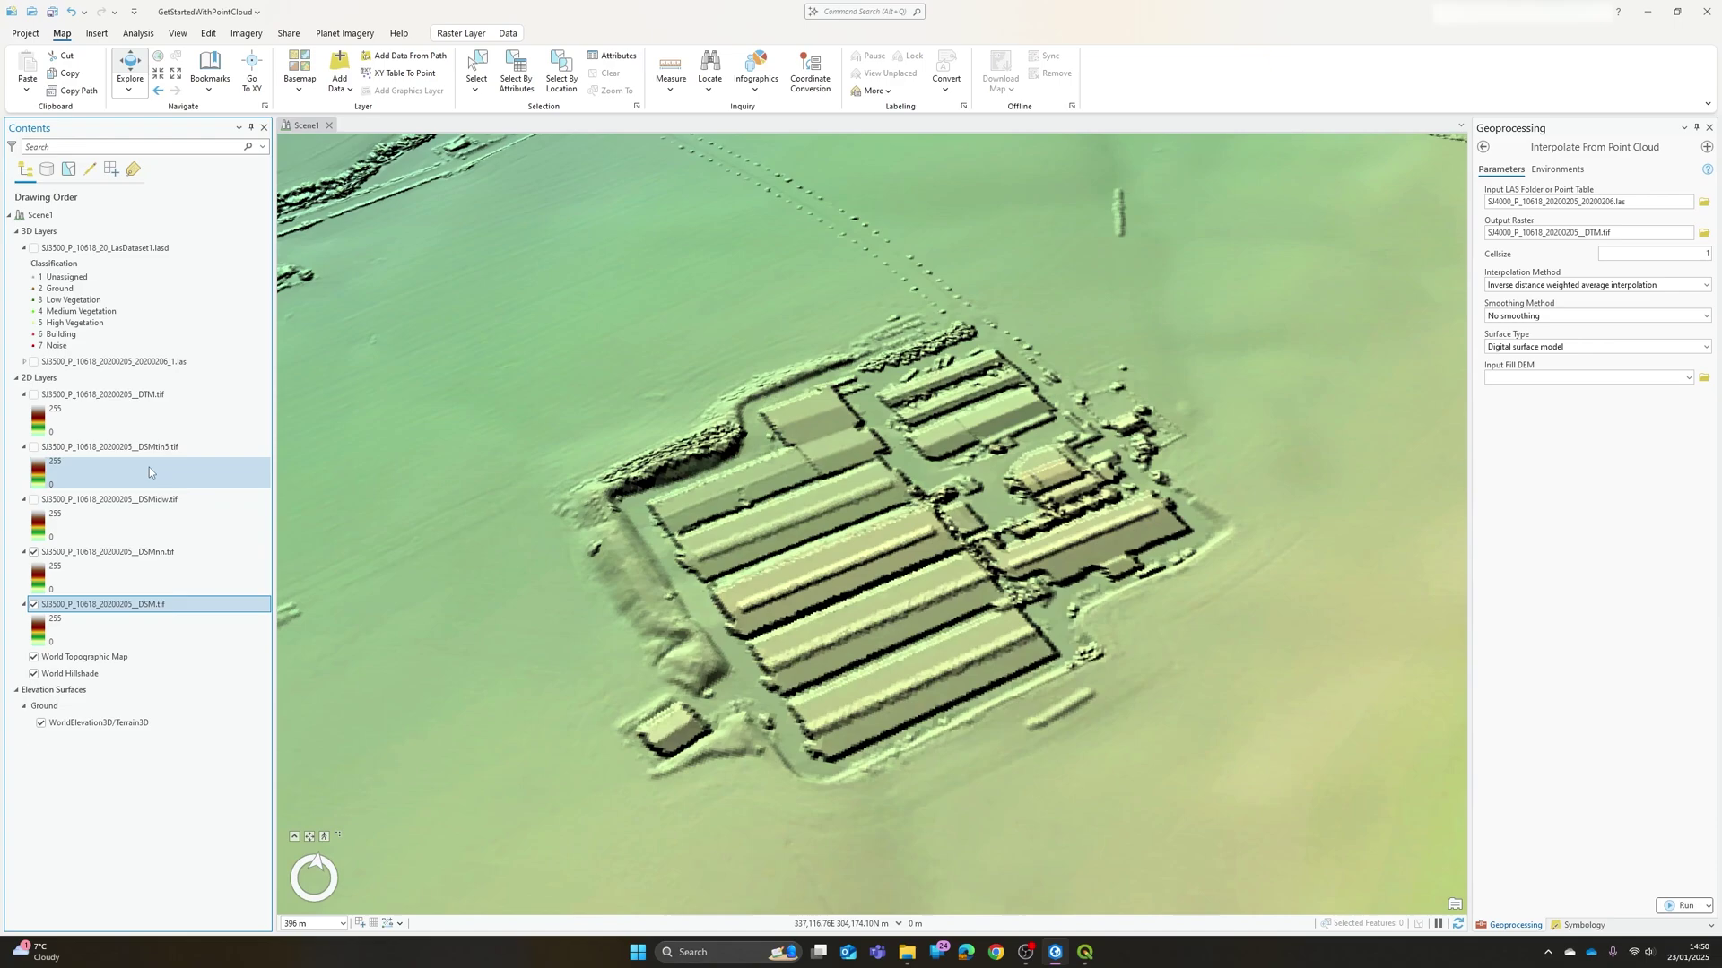
Step: Hide DSMnn.tif and reset the tool to TIN linear interpolation with Gaussian 5 by 5 smoothing
{"action": "left_click", "coordinate": [34, 552]}
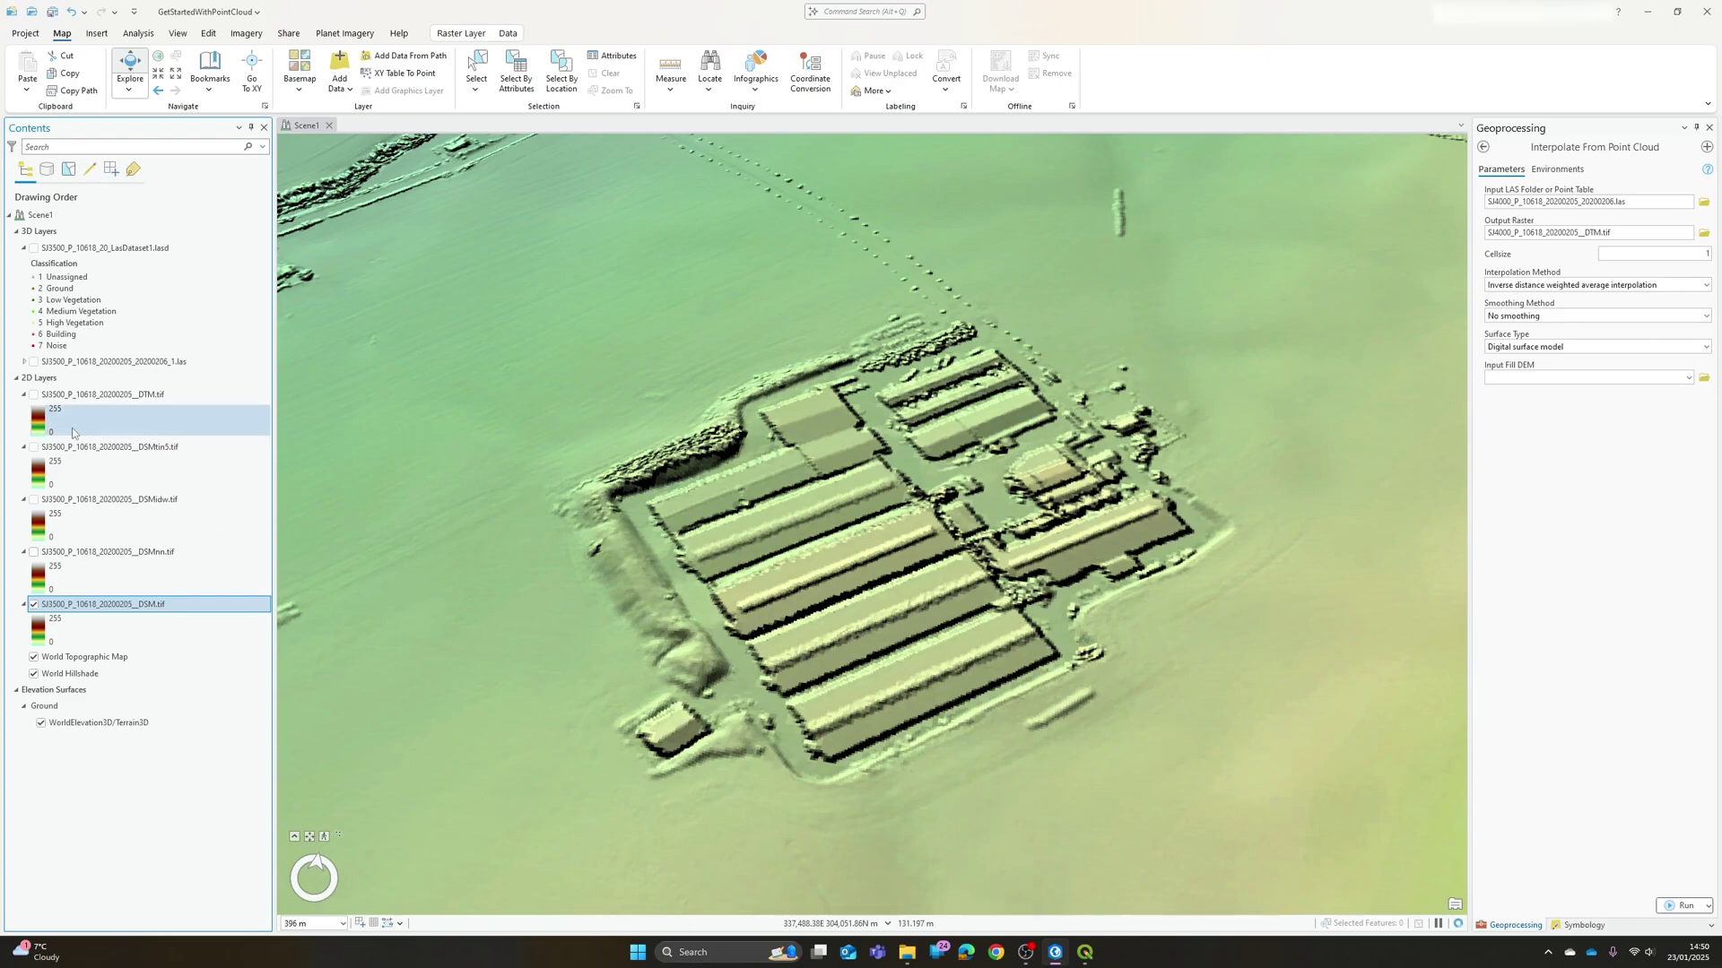
{"action": "left_click", "coordinate": [1706, 285]}
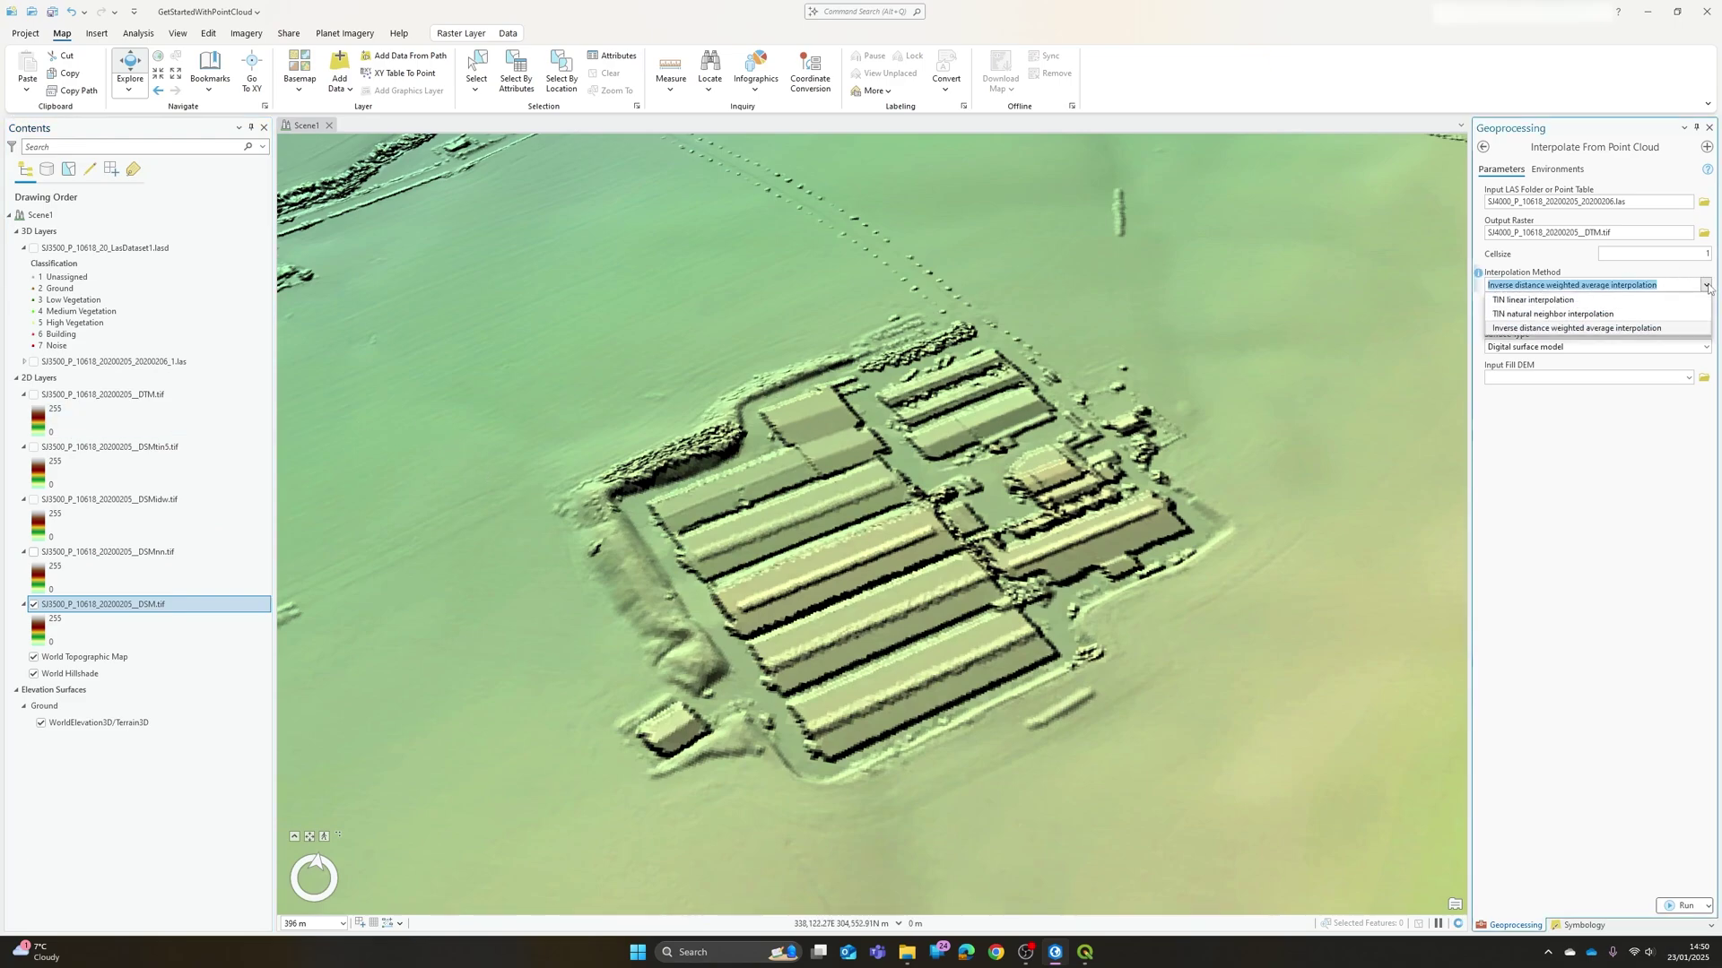
{"action": "left_click", "coordinate": [1631, 312]}
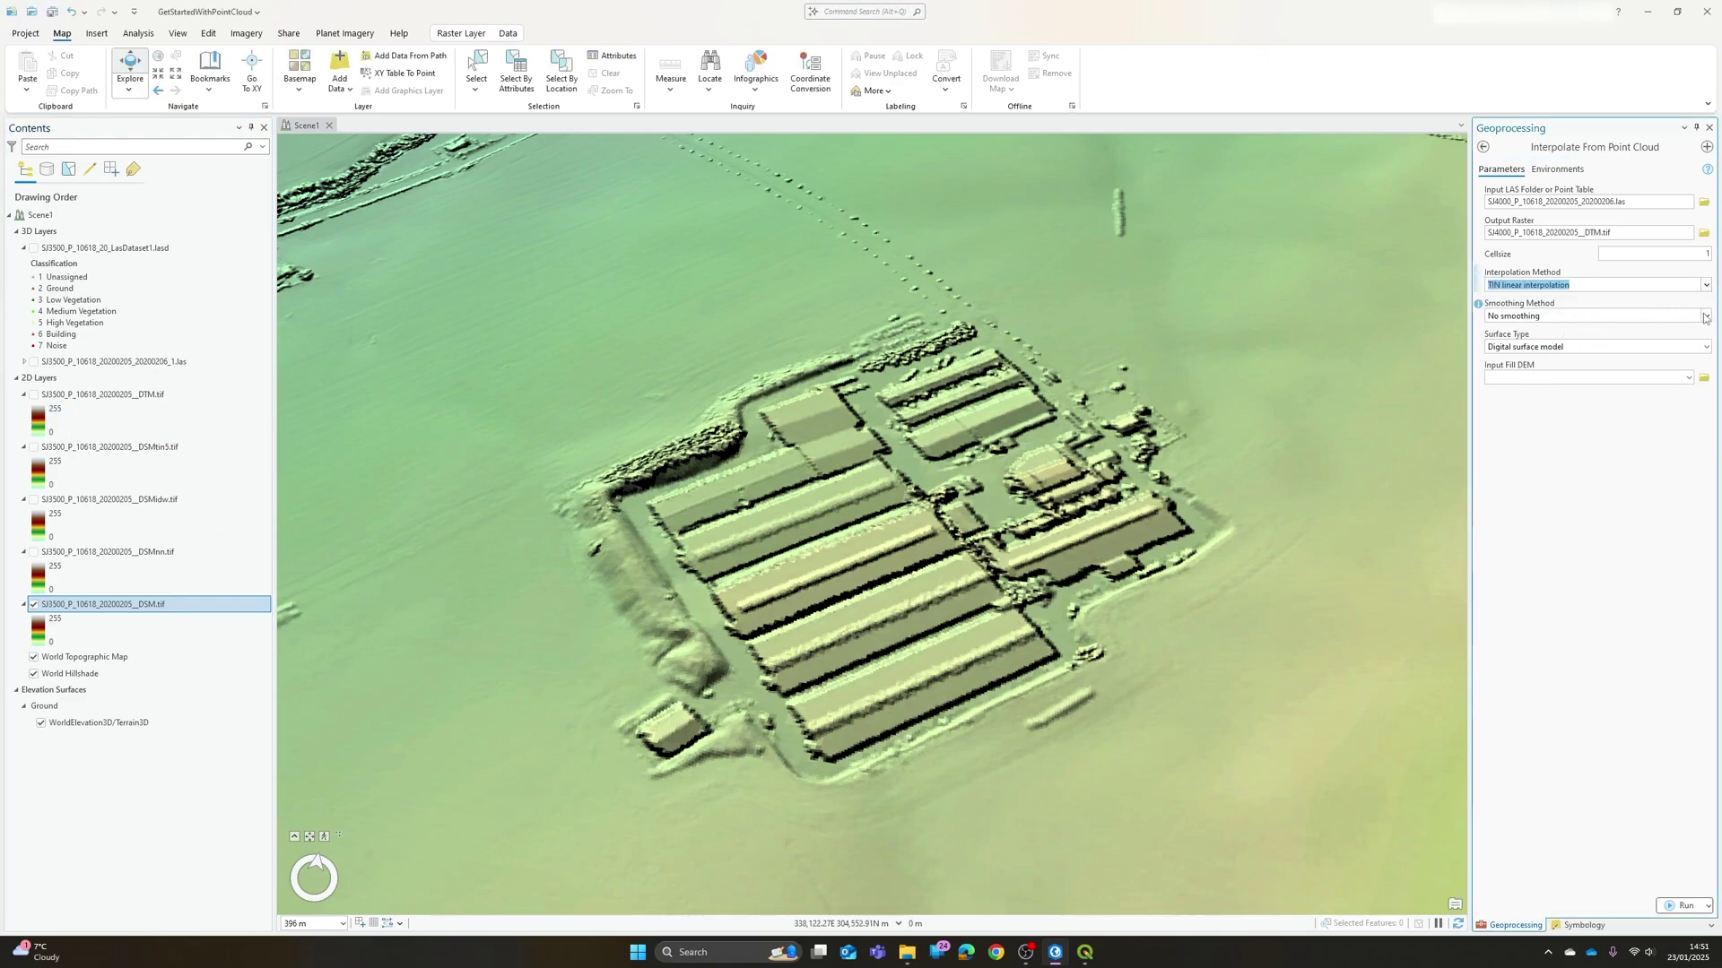
{"action": "left_click", "coordinate": [1650, 317]}
{"action": "left_click", "coordinate": [1522, 345]}
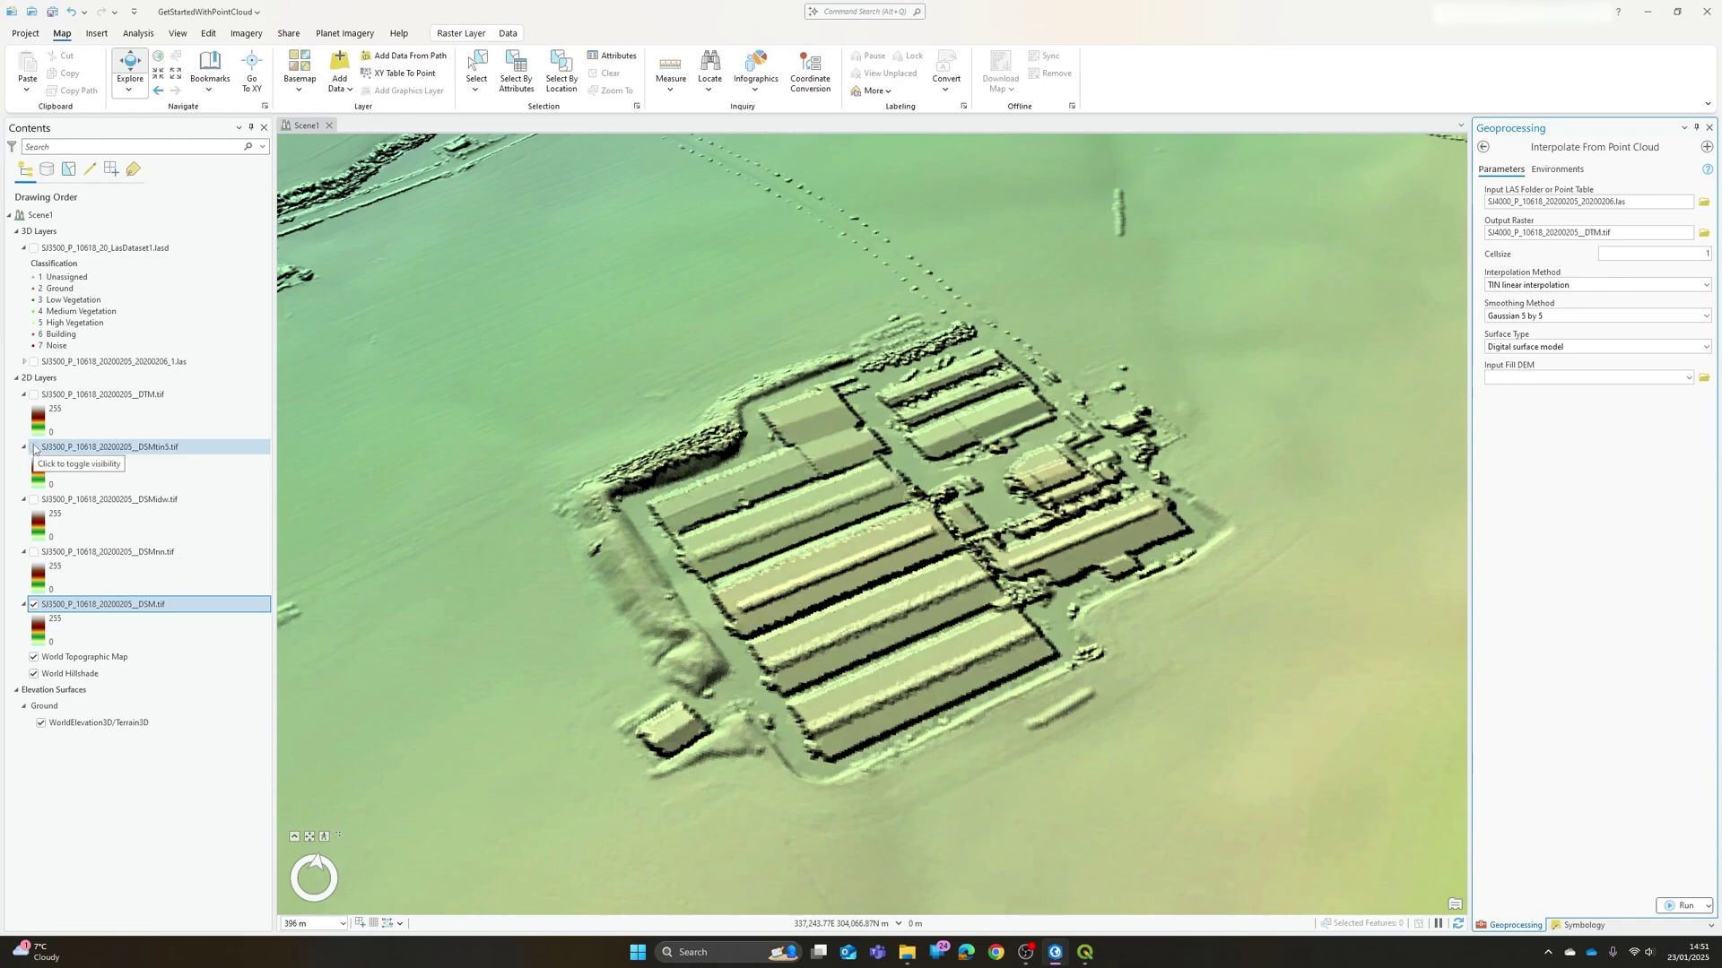
Step: Show DSMtin5.tif for inspection, hide it again, and select the DTM.tif layer
{"action": "left_click", "coordinate": [34, 447]}
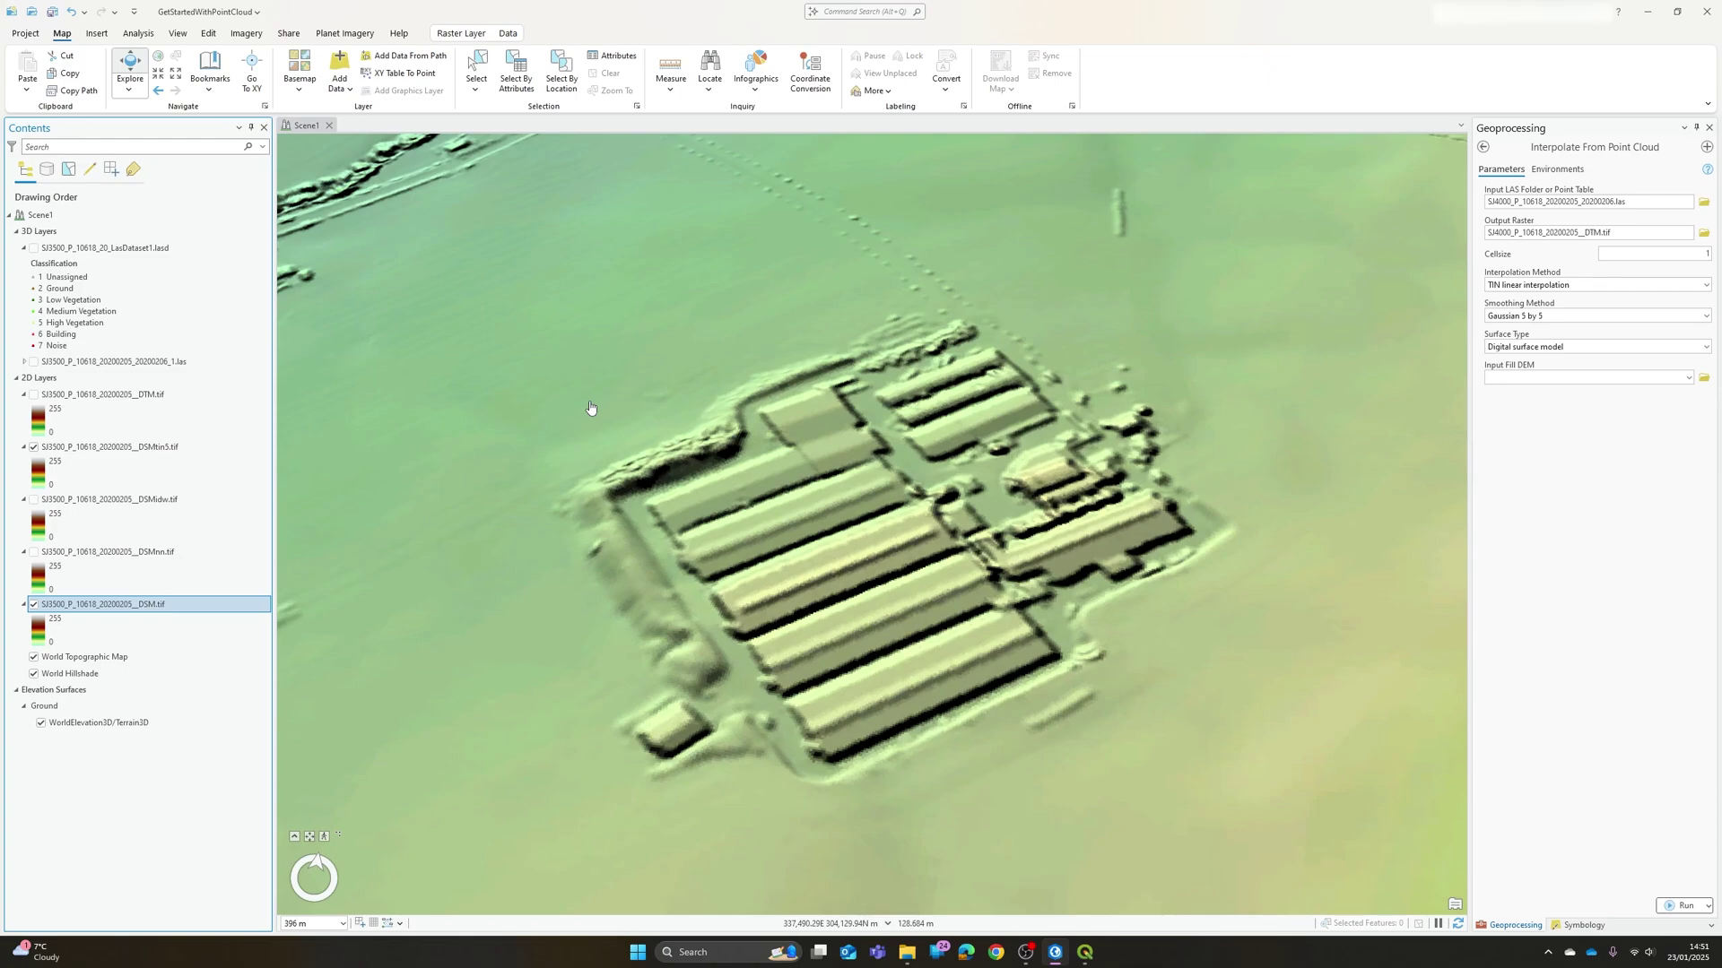
{"action": "left_click", "coordinate": [71, 448]}
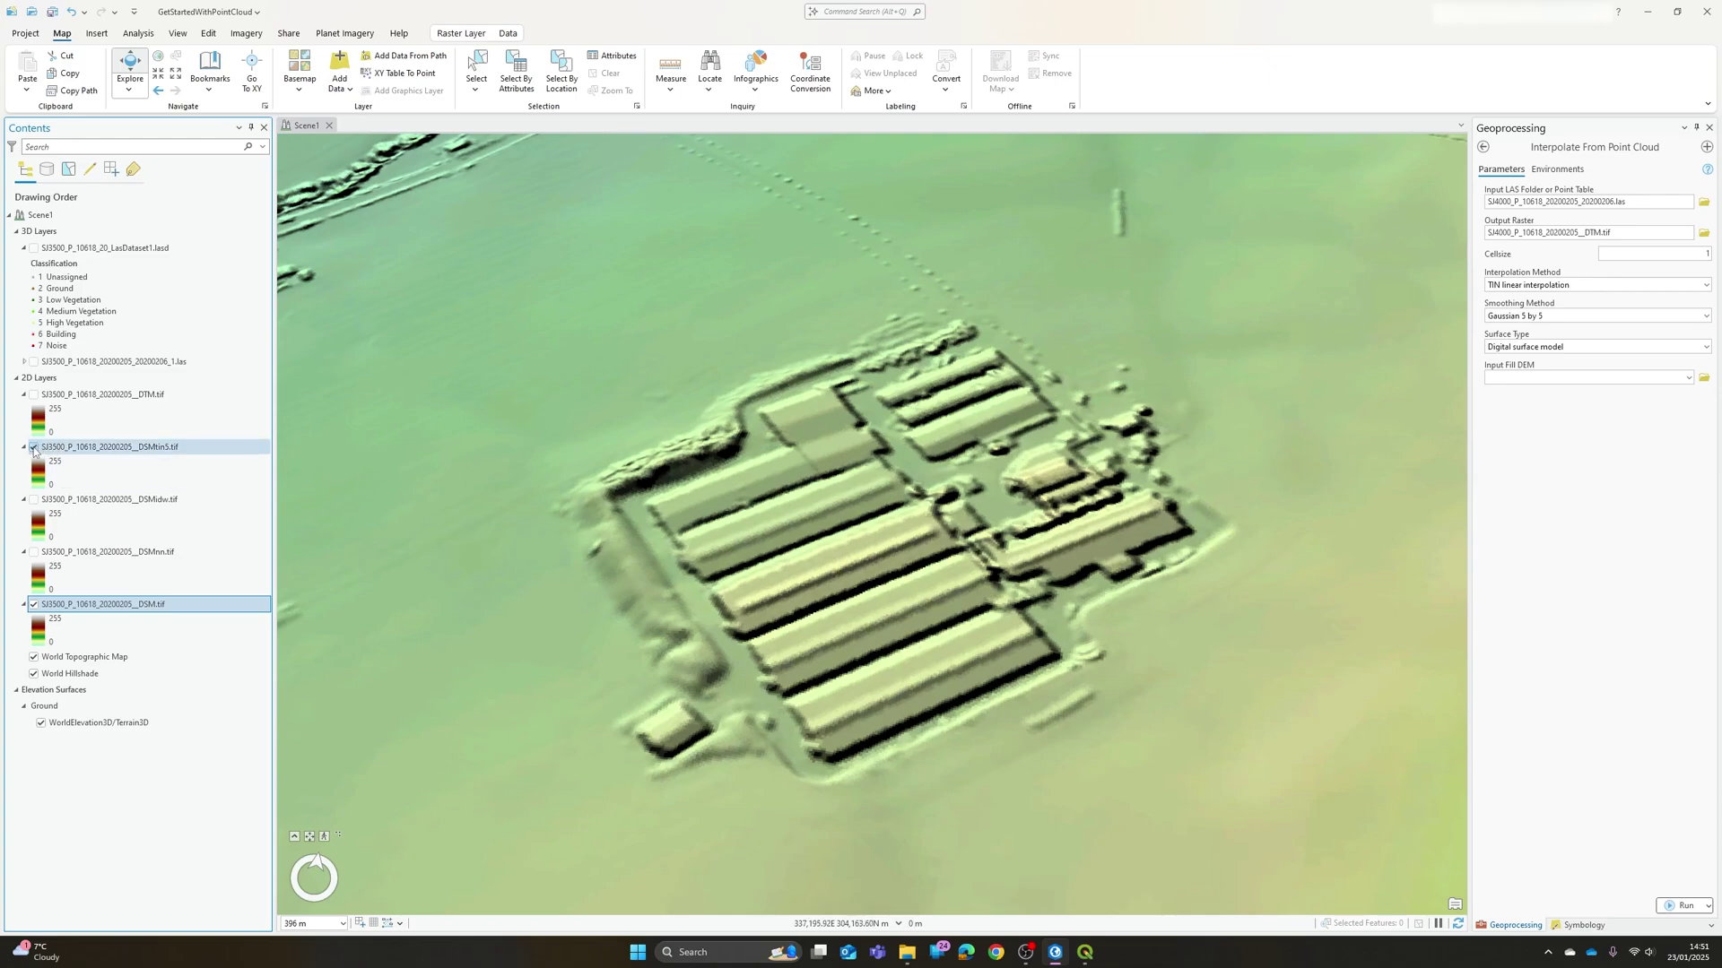
{"action": "left_click", "coordinate": [34, 448]}
{"action": "left_click", "coordinate": [34, 396]}
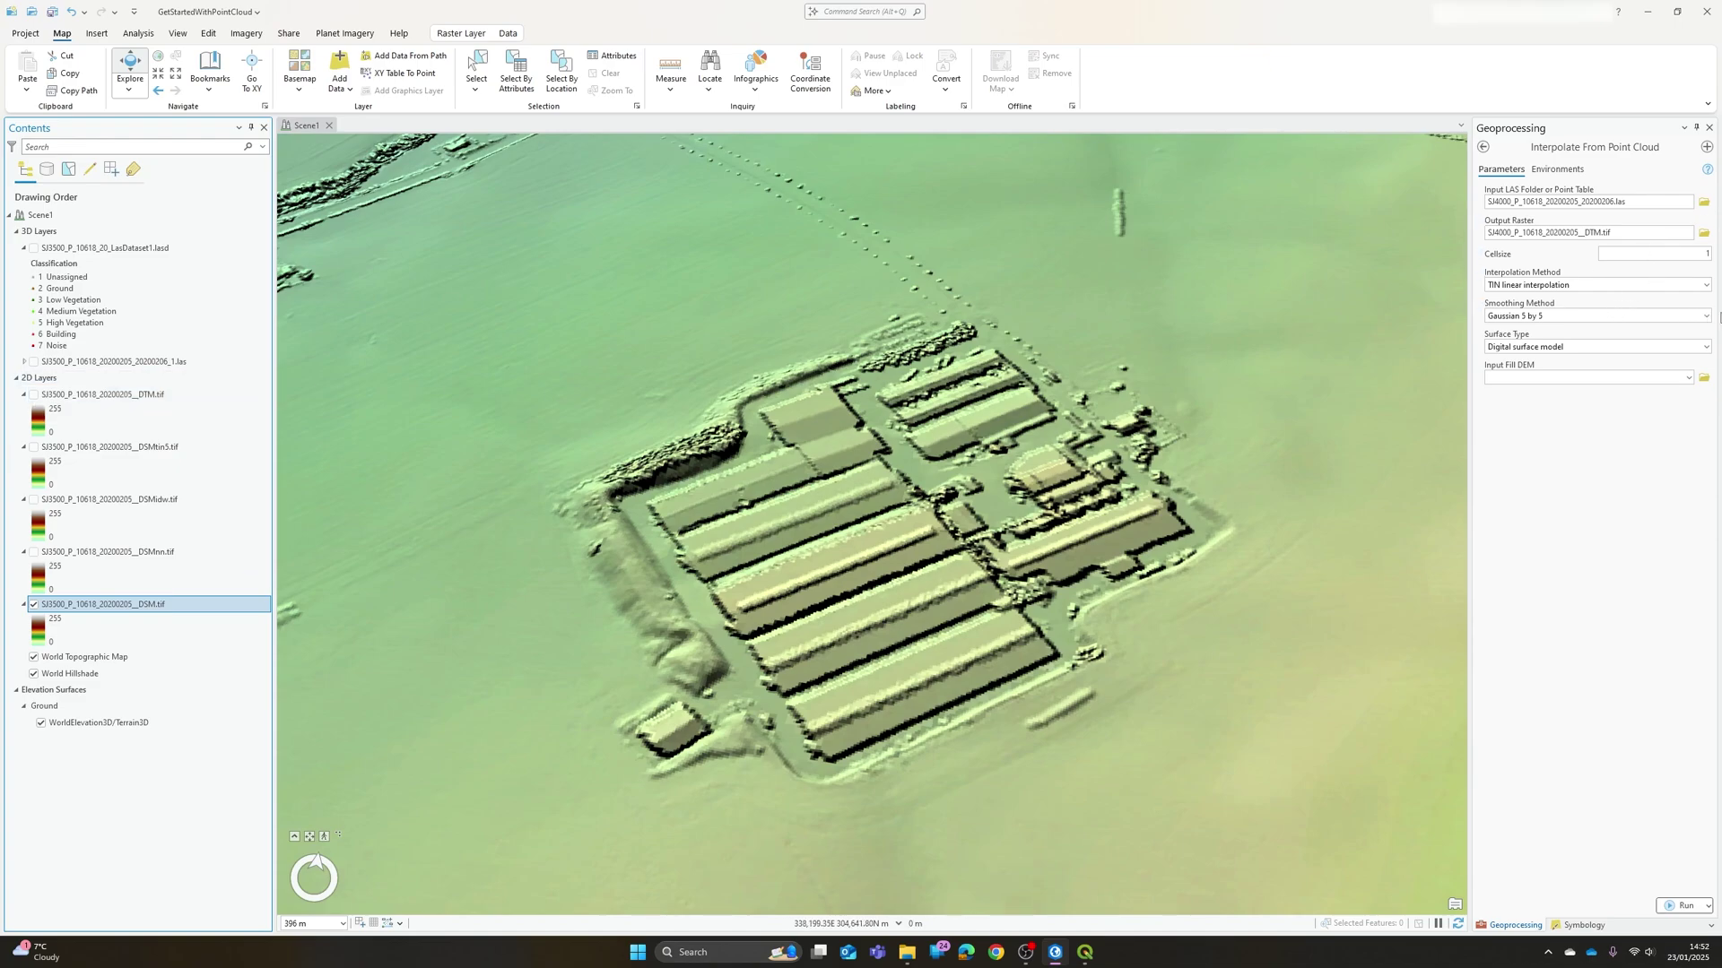
Step: Set Smoothing Method to No smoothing and Surface Type to Digital terrain model
{"action": "left_click", "coordinate": [1707, 316]}
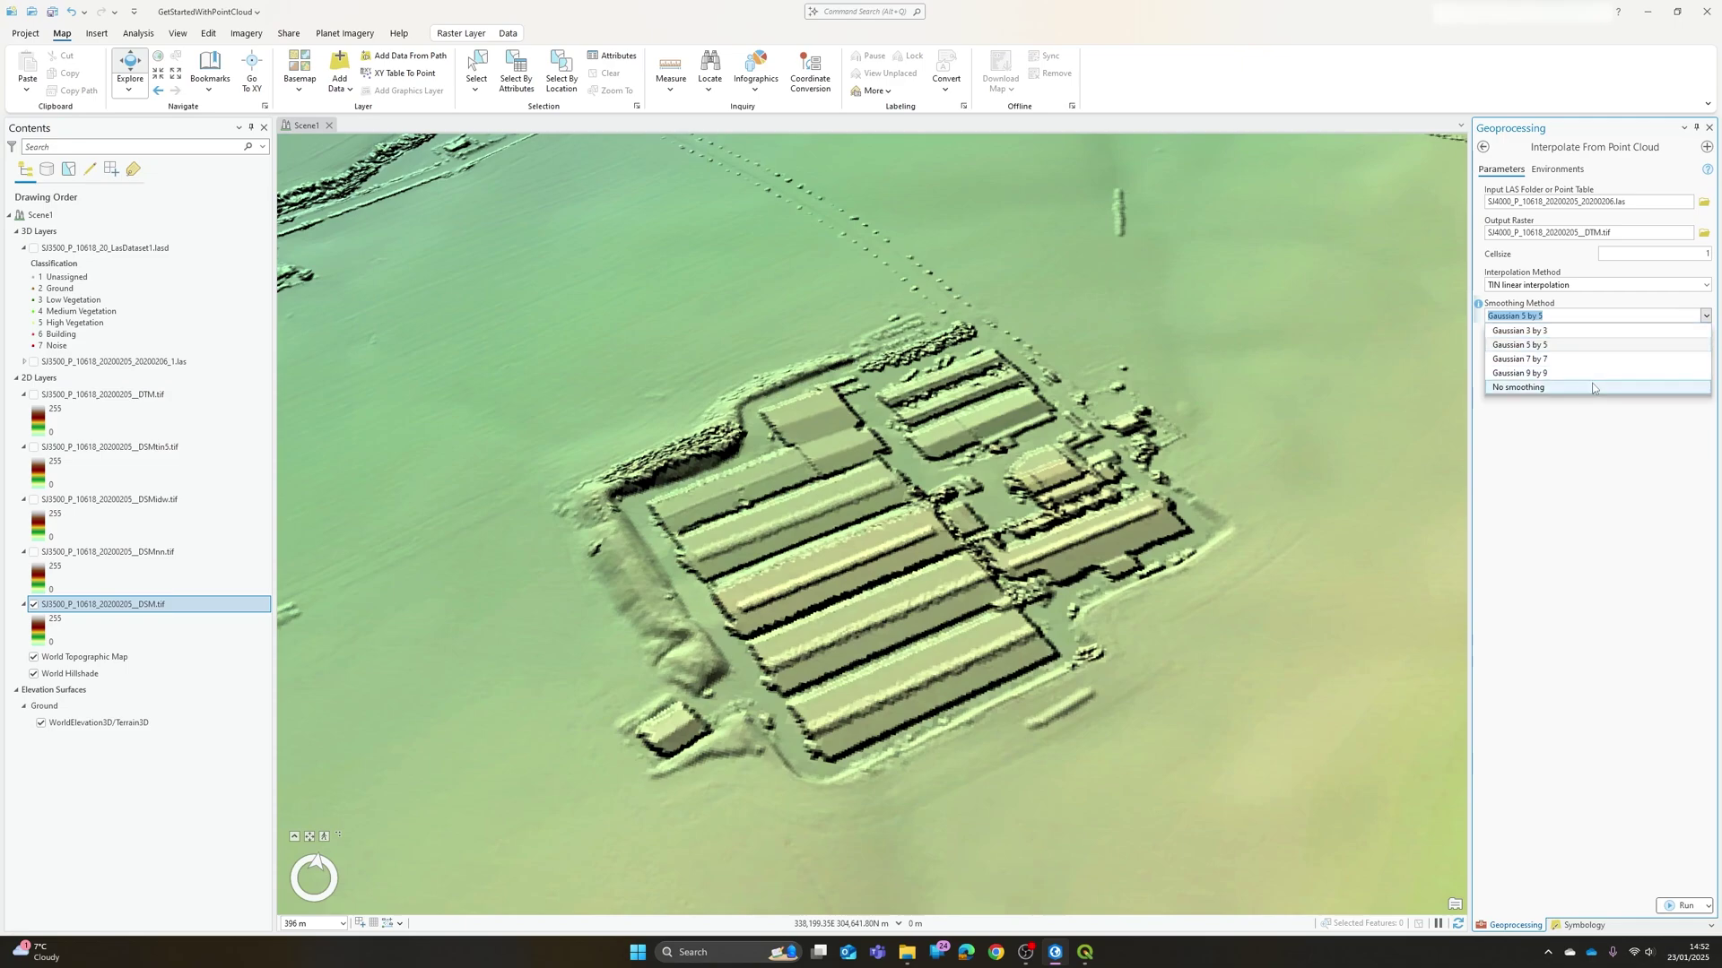
{"action": "left_click", "coordinate": [1641, 390]}
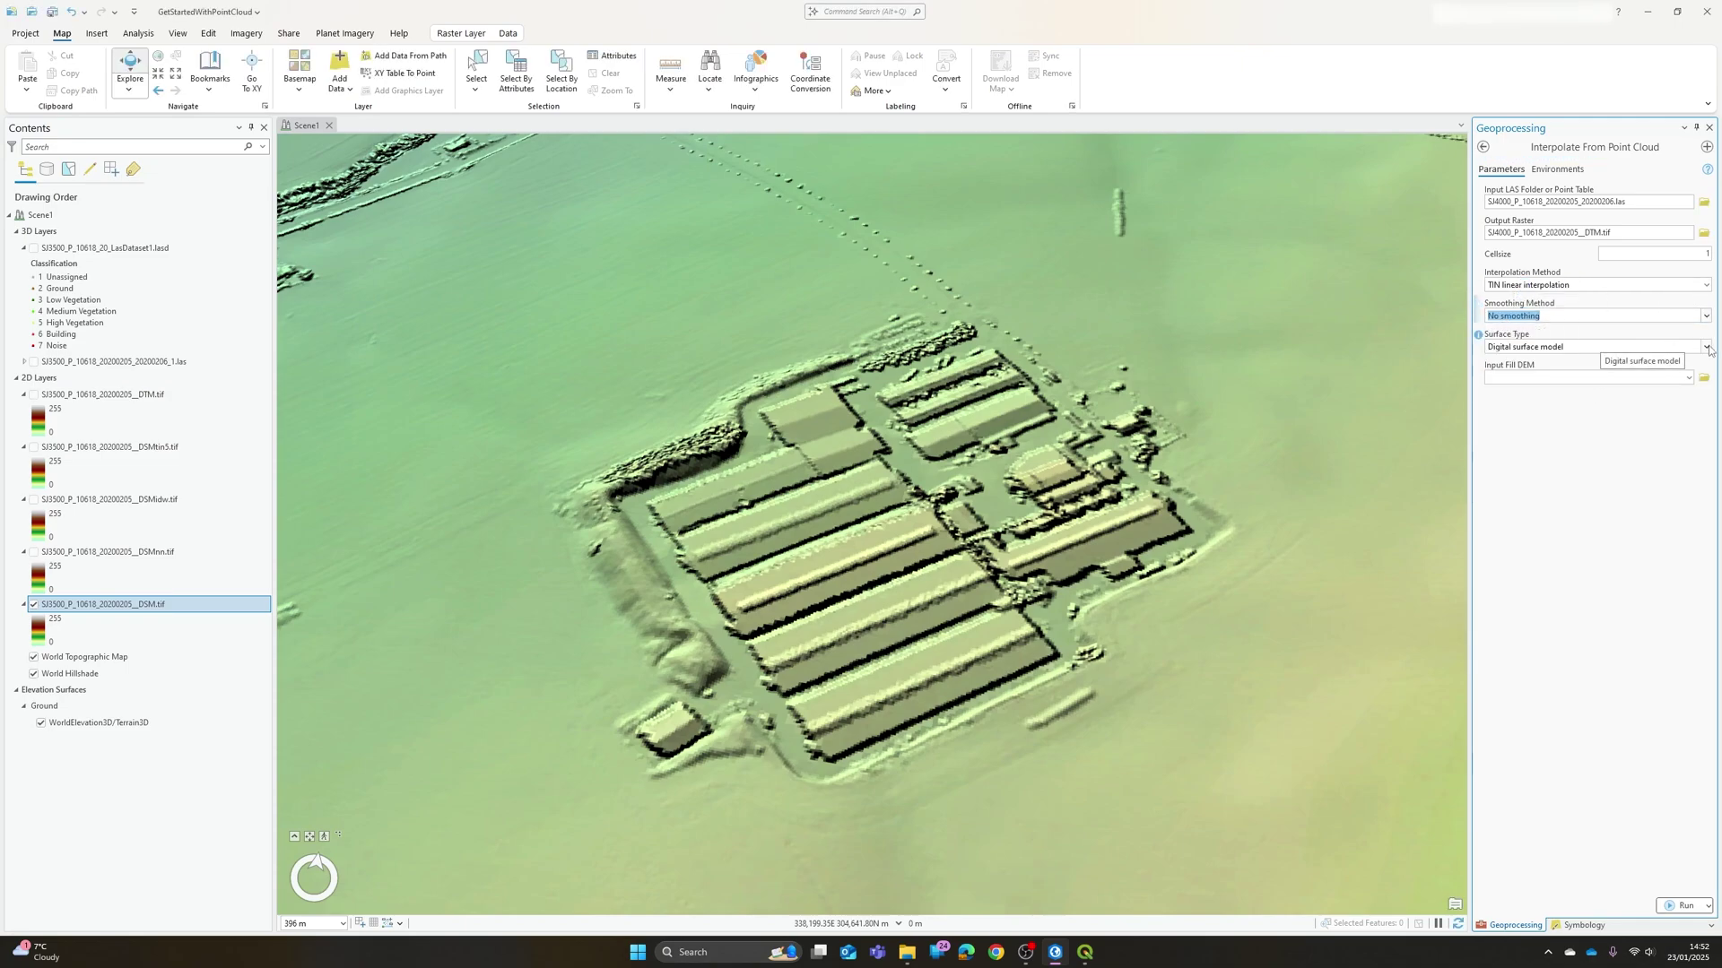
{"action": "left_click", "coordinate": [1579, 346]}
{"action": "left_click", "coordinate": [1542, 361]}
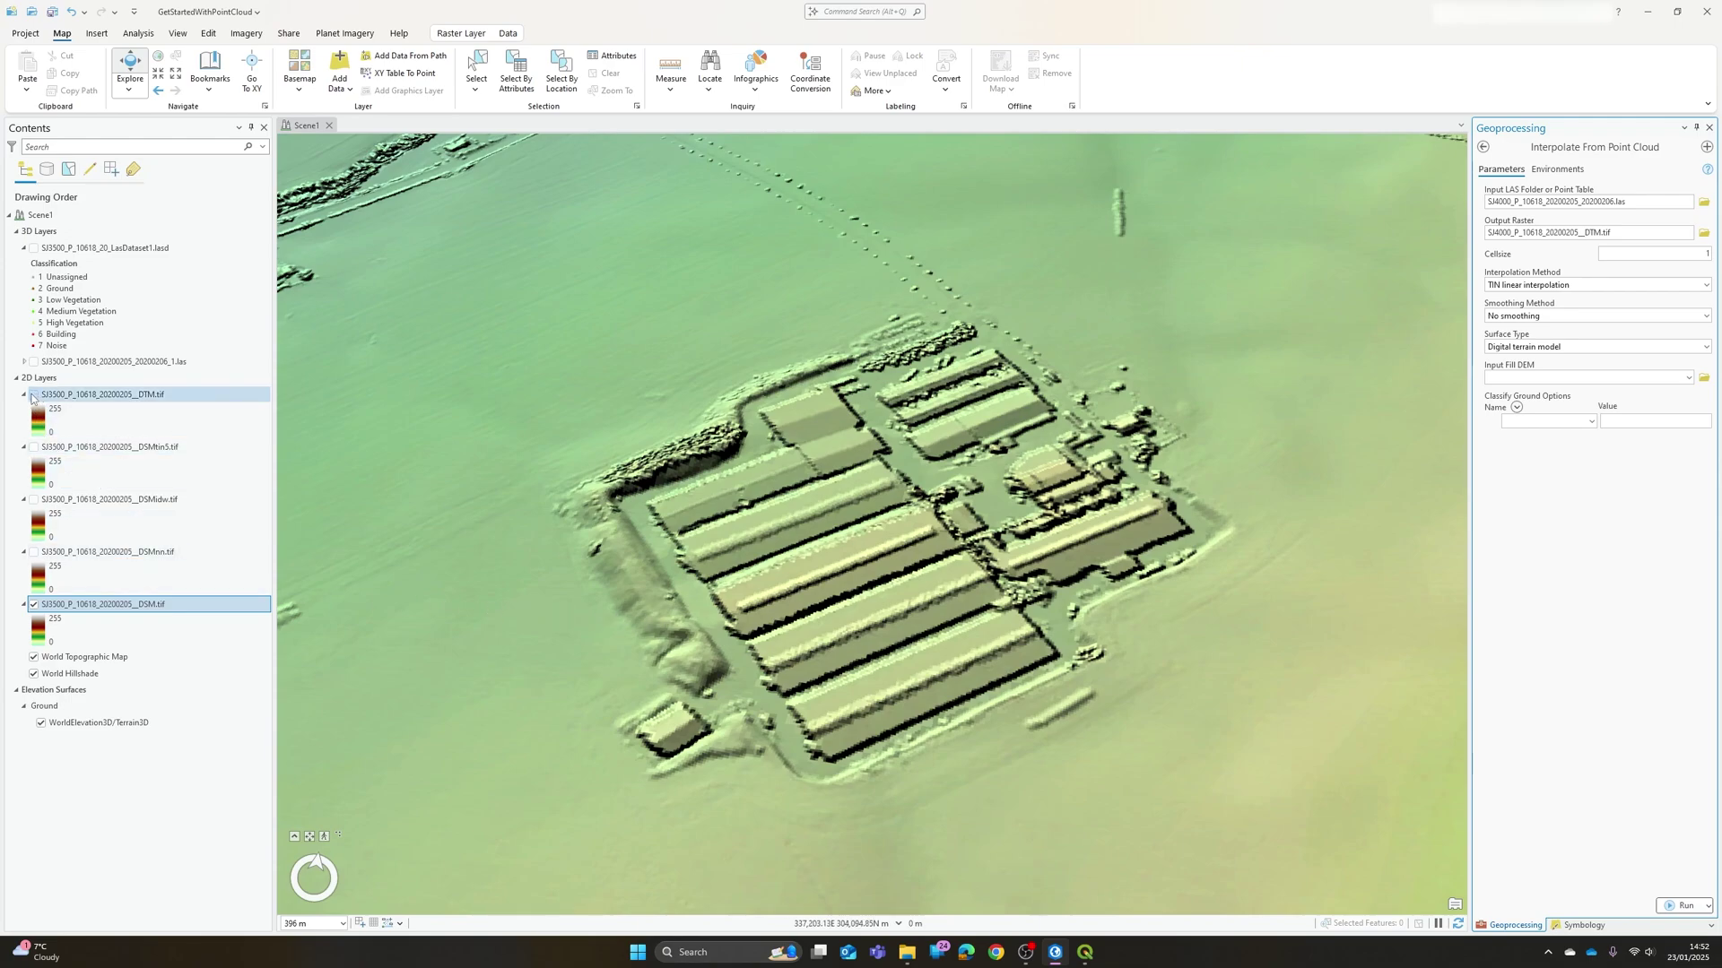
Step: Turn on the DTM.tif layer to show bare-earth relief, keeping Smoothing Method at No smoothing
{"action": "left_click", "coordinate": [33, 396]}
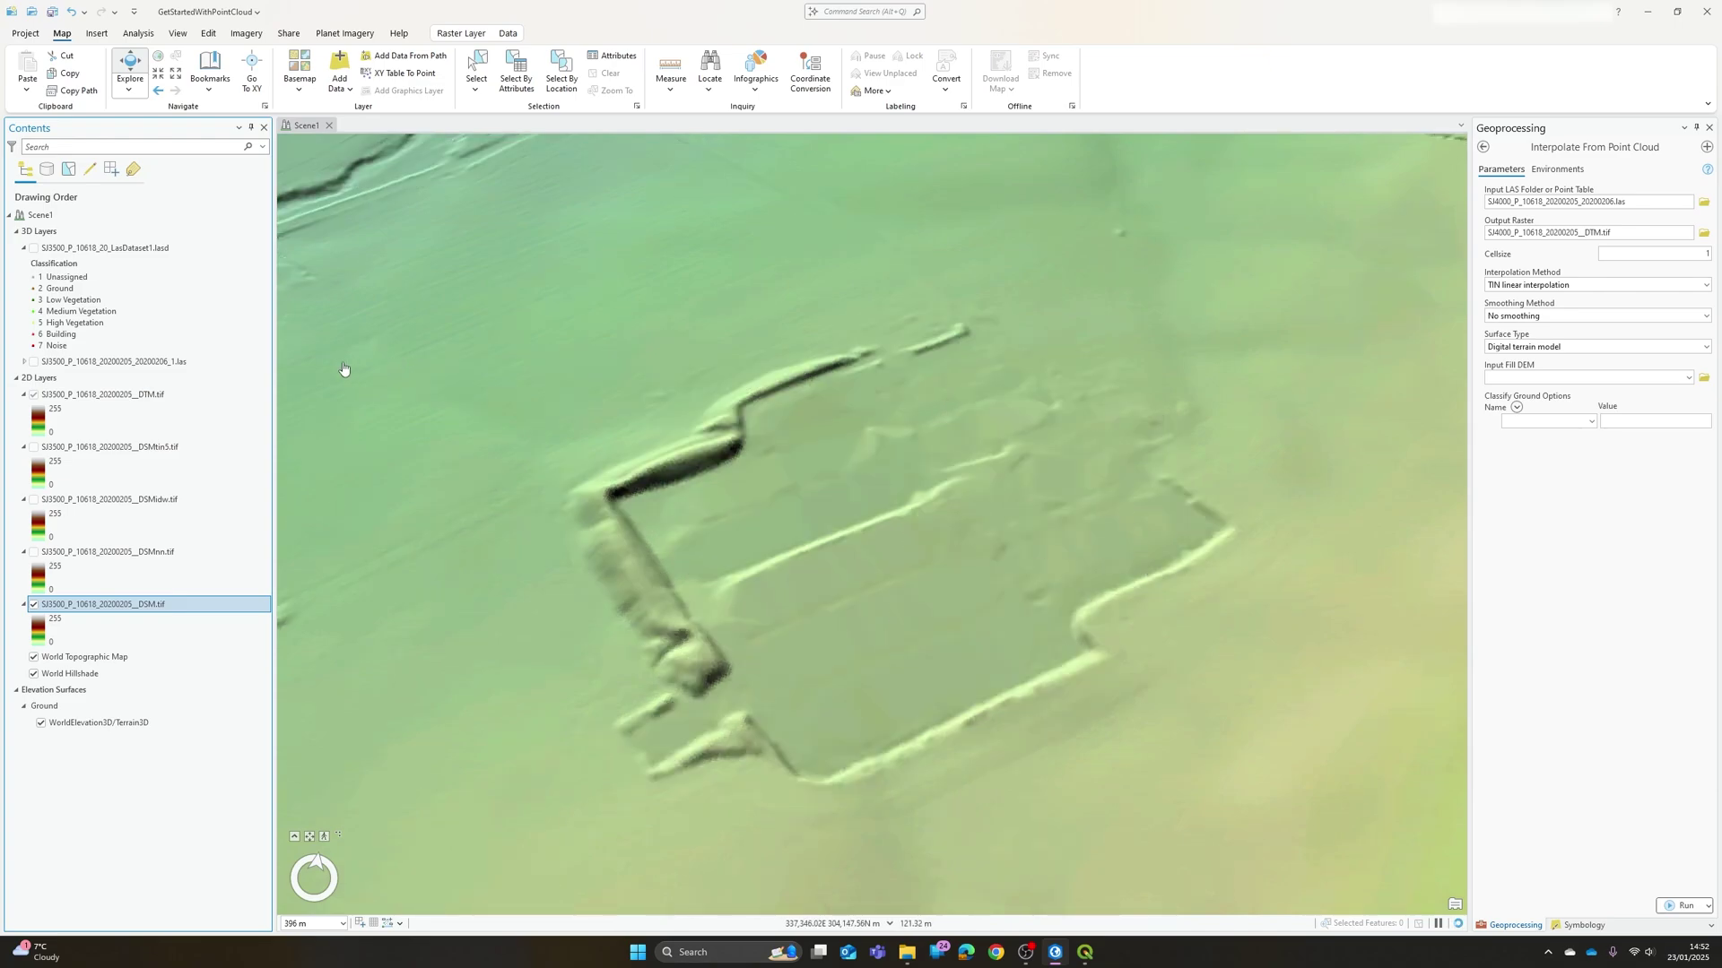
{"action": "scroll", "coordinate": [692, 576], "scroll_direction": "down", "scroll_amount": 2}
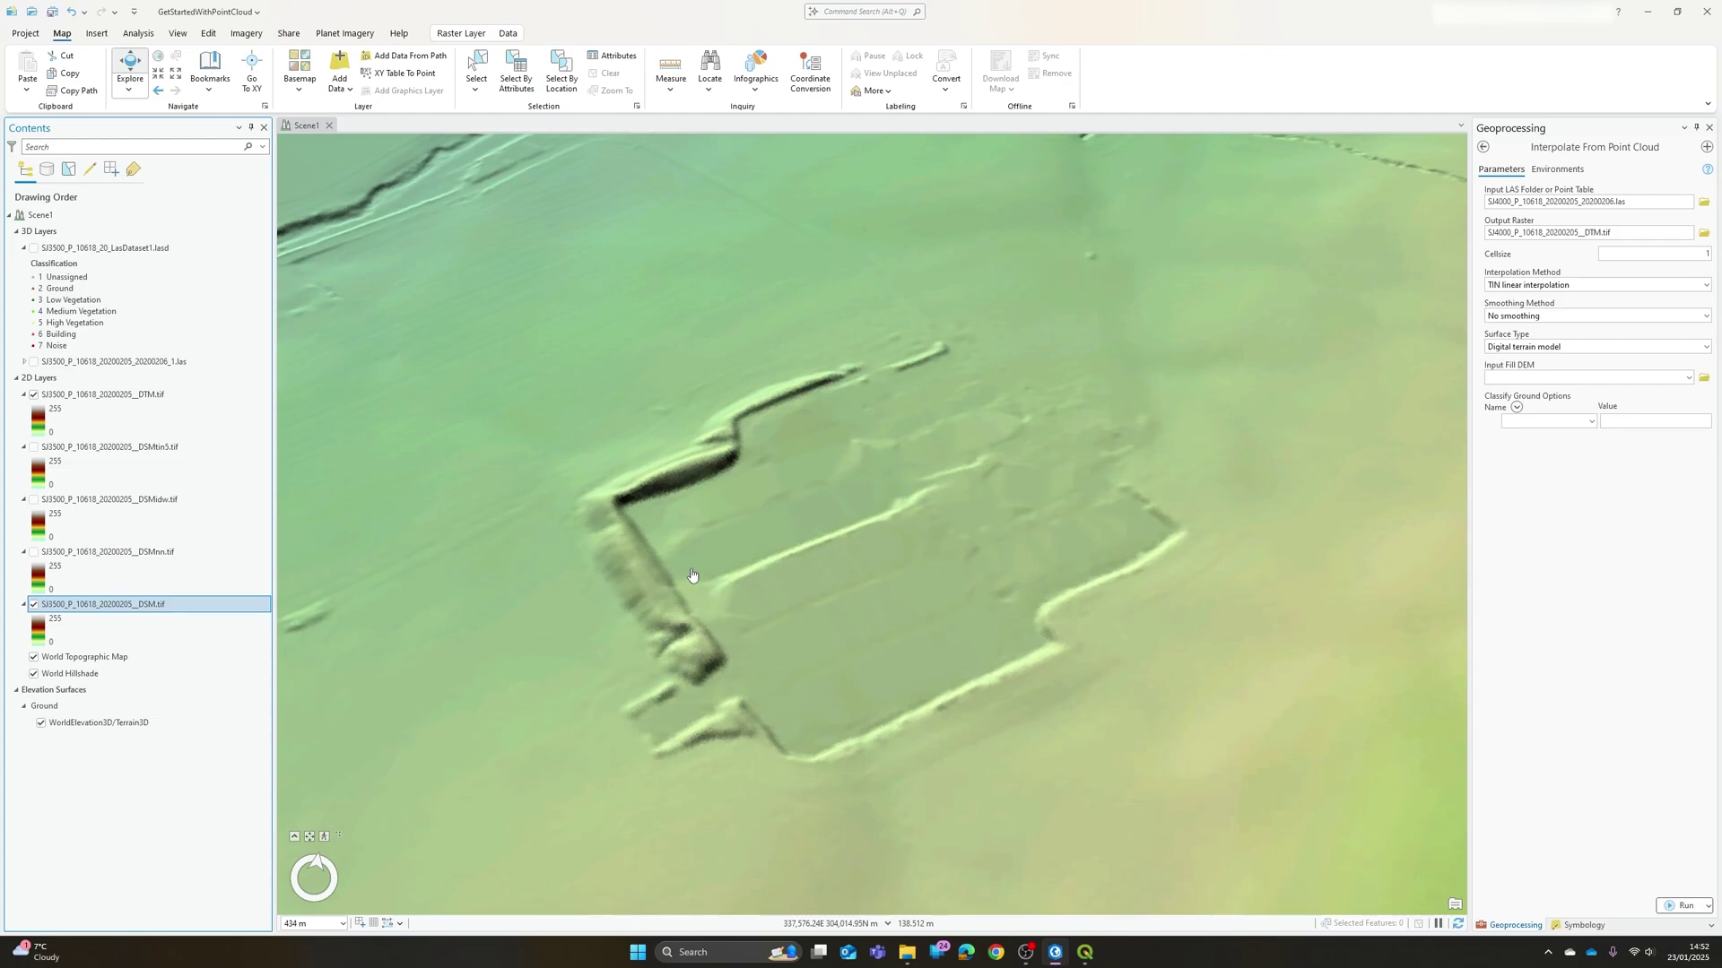
{"action": "left_click", "coordinate": [1706, 317]}
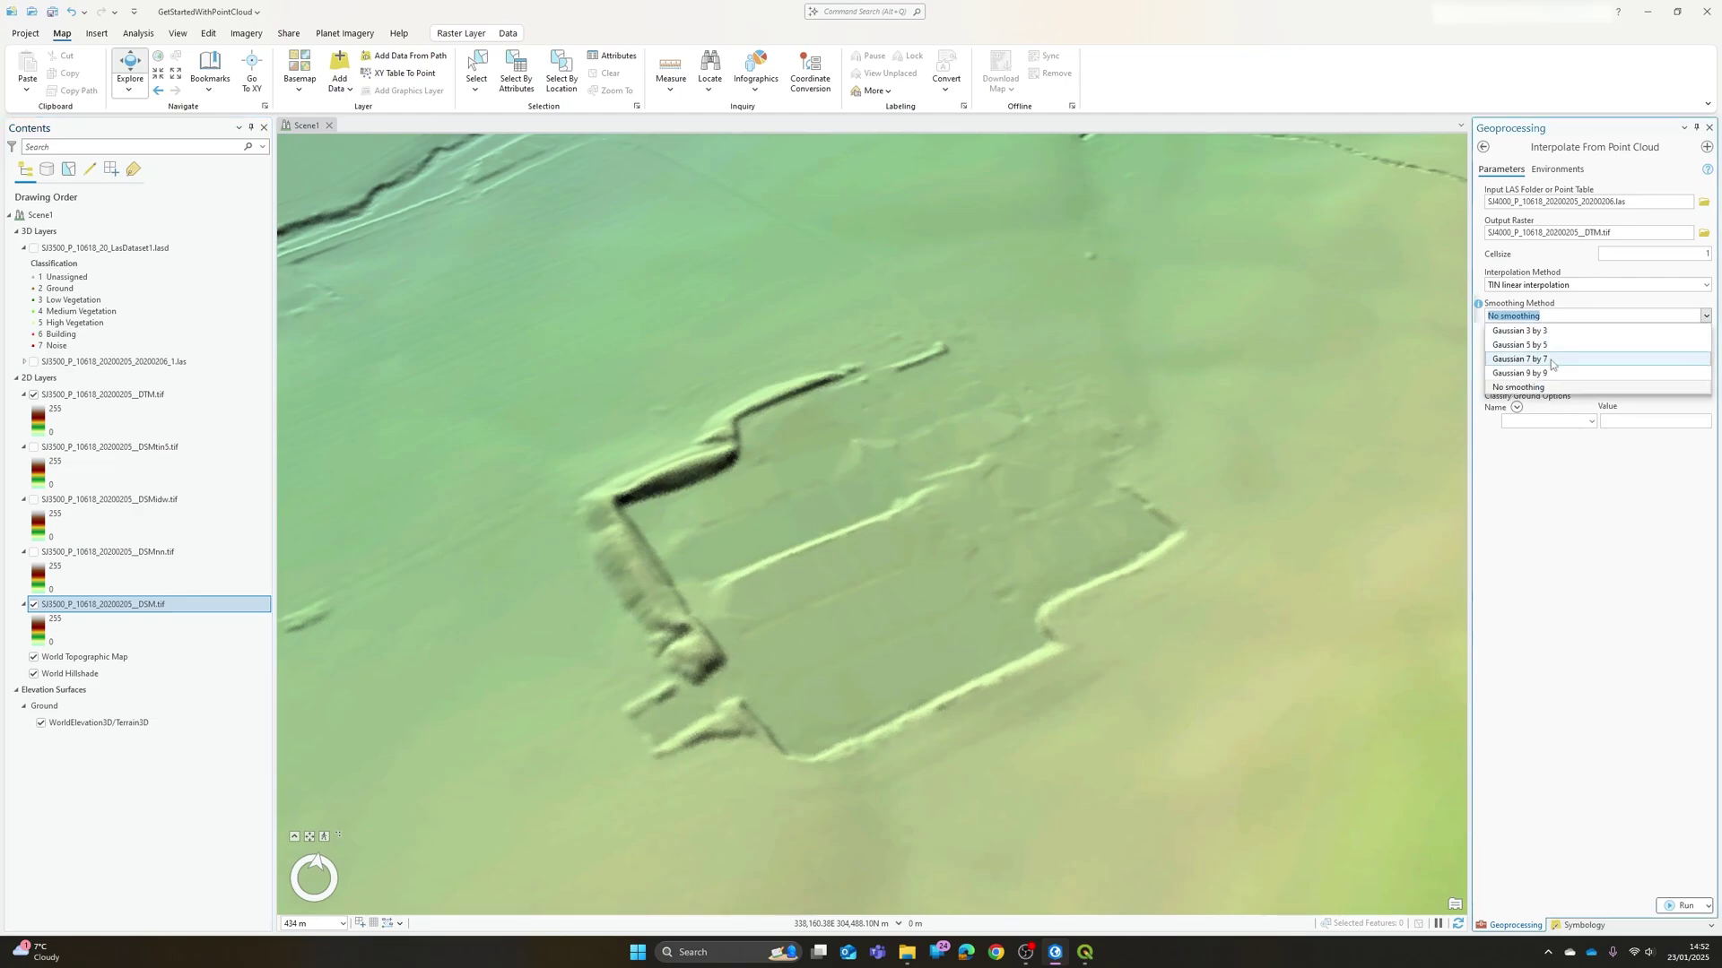
{"action": "left_click", "coordinate": [1608, 589]}
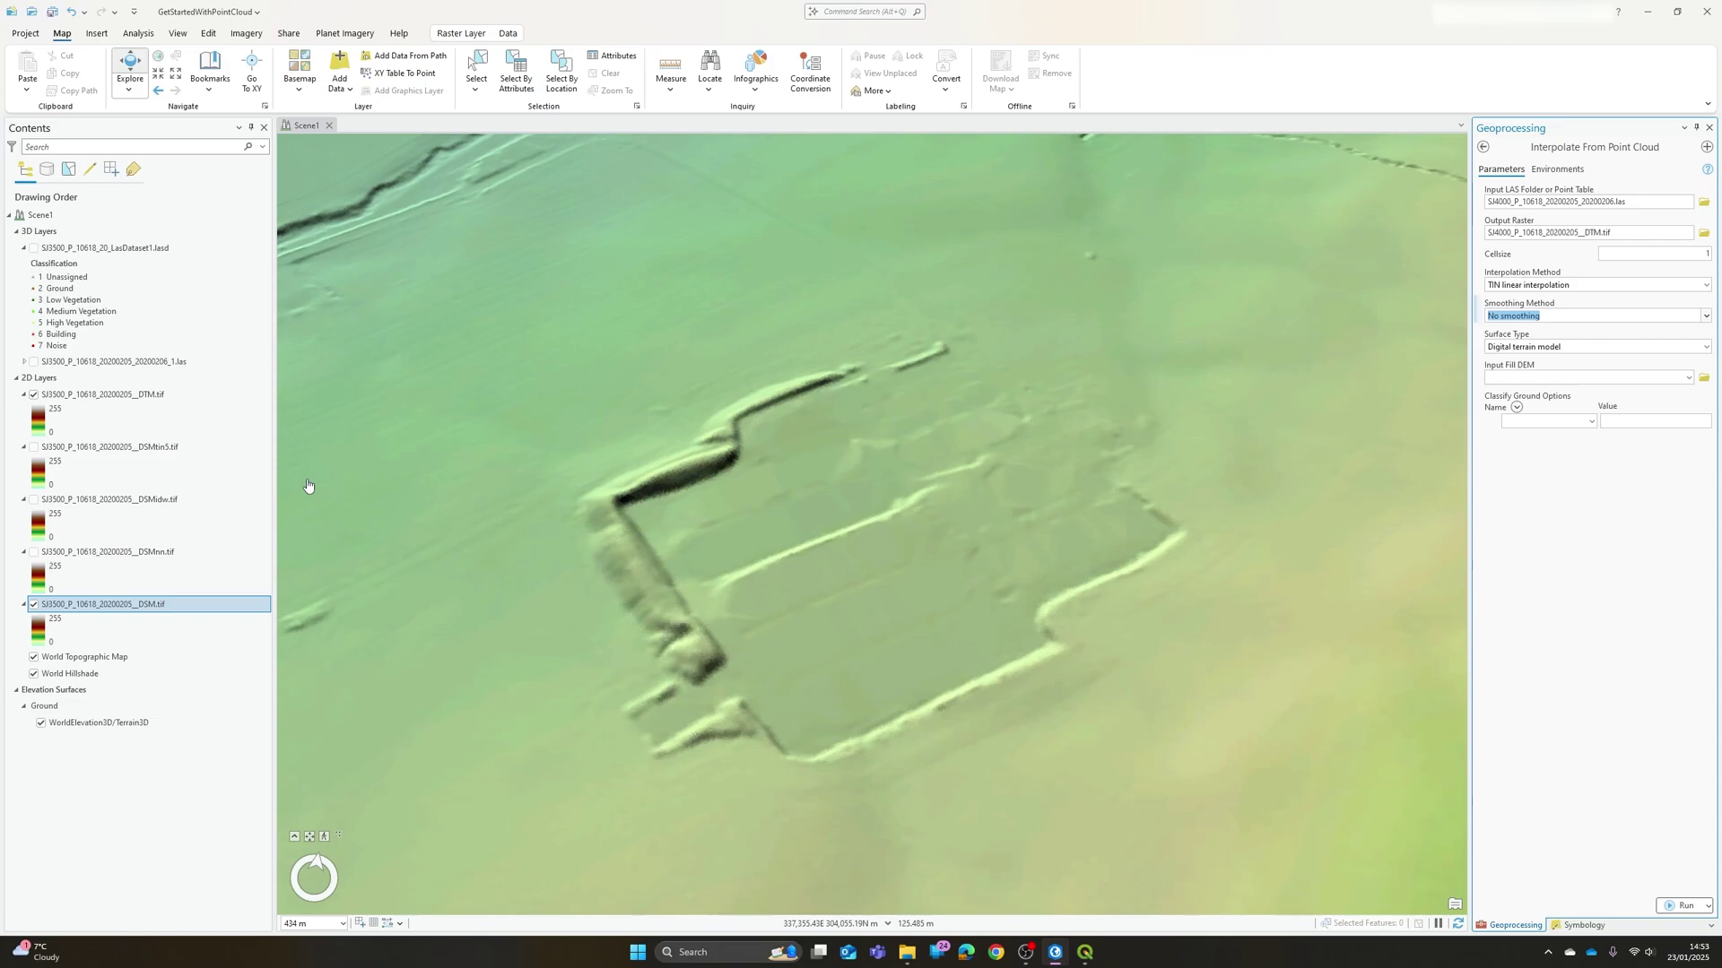
{"action": "left_click", "coordinate": [1617, 619]}
Step: Zoom, pan and tilt the 3D scene across the earthwork, hillside and field boundaries toward Minsterley
{"action": "scroll", "coordinate": [483, 651], "scroll_direction": "down", "scroll_amount": 1}
{"action": "scroll", "coordinate": [482, 651], "scroll_direction": "down", "scroll_amount": 4}
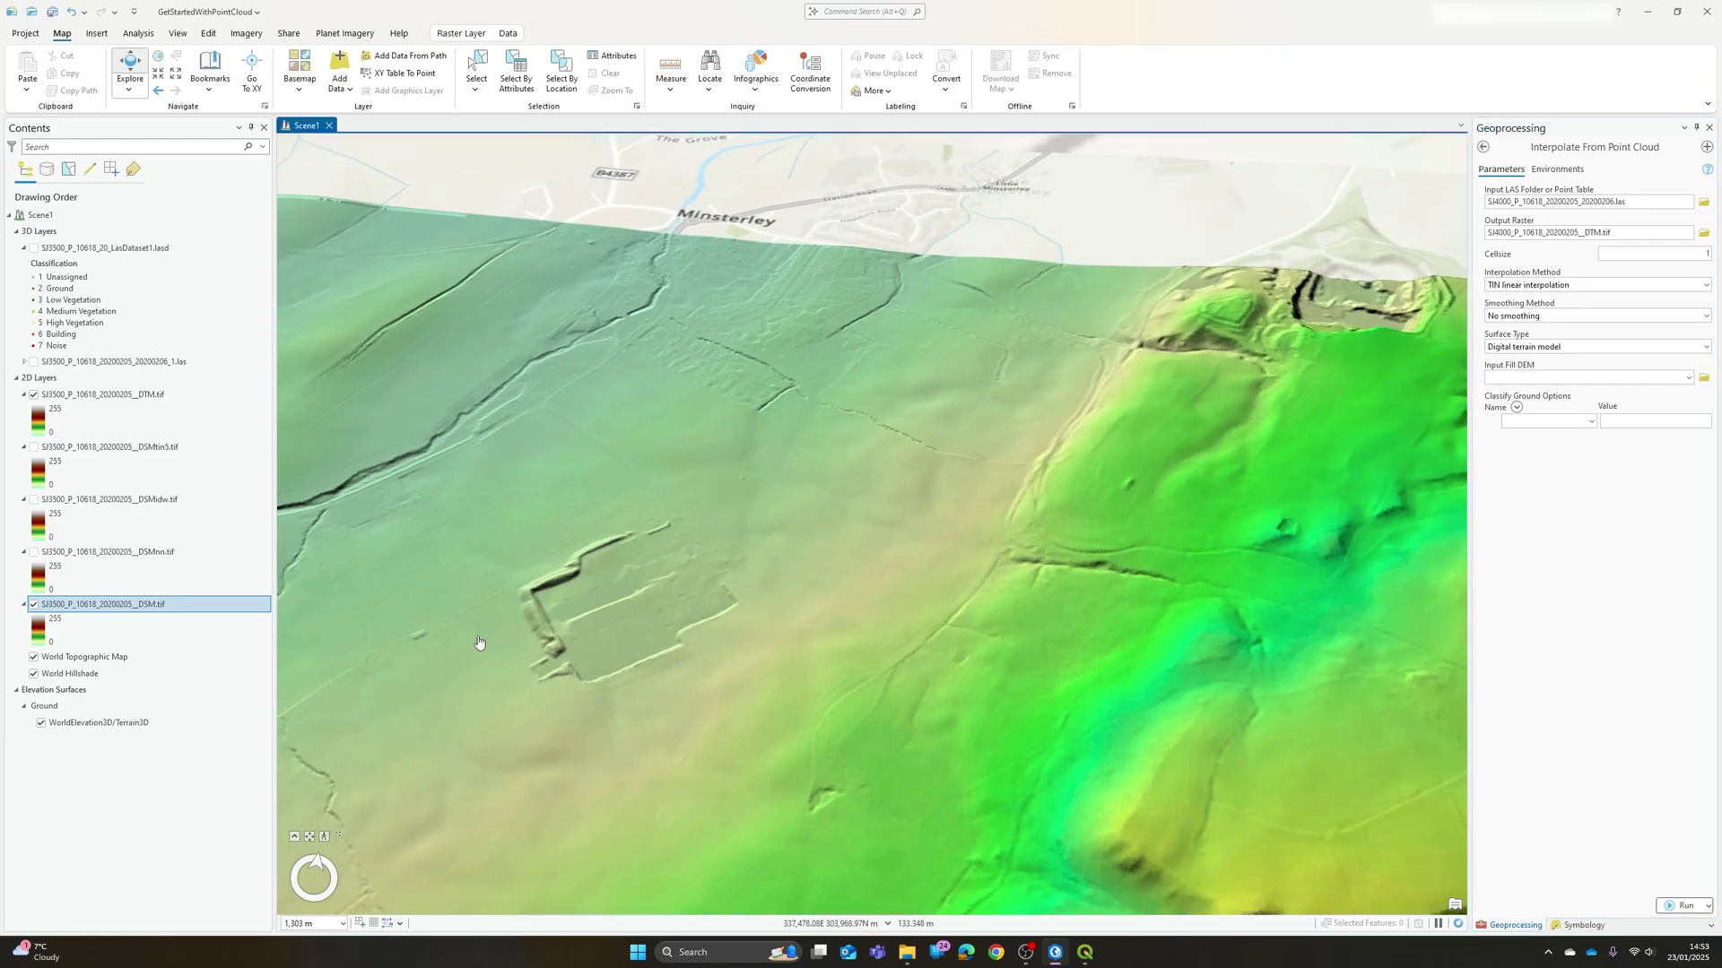
{"action": "left_click_drag", "start_coordinate": [482, 648], "coordinate": [564, 618]}
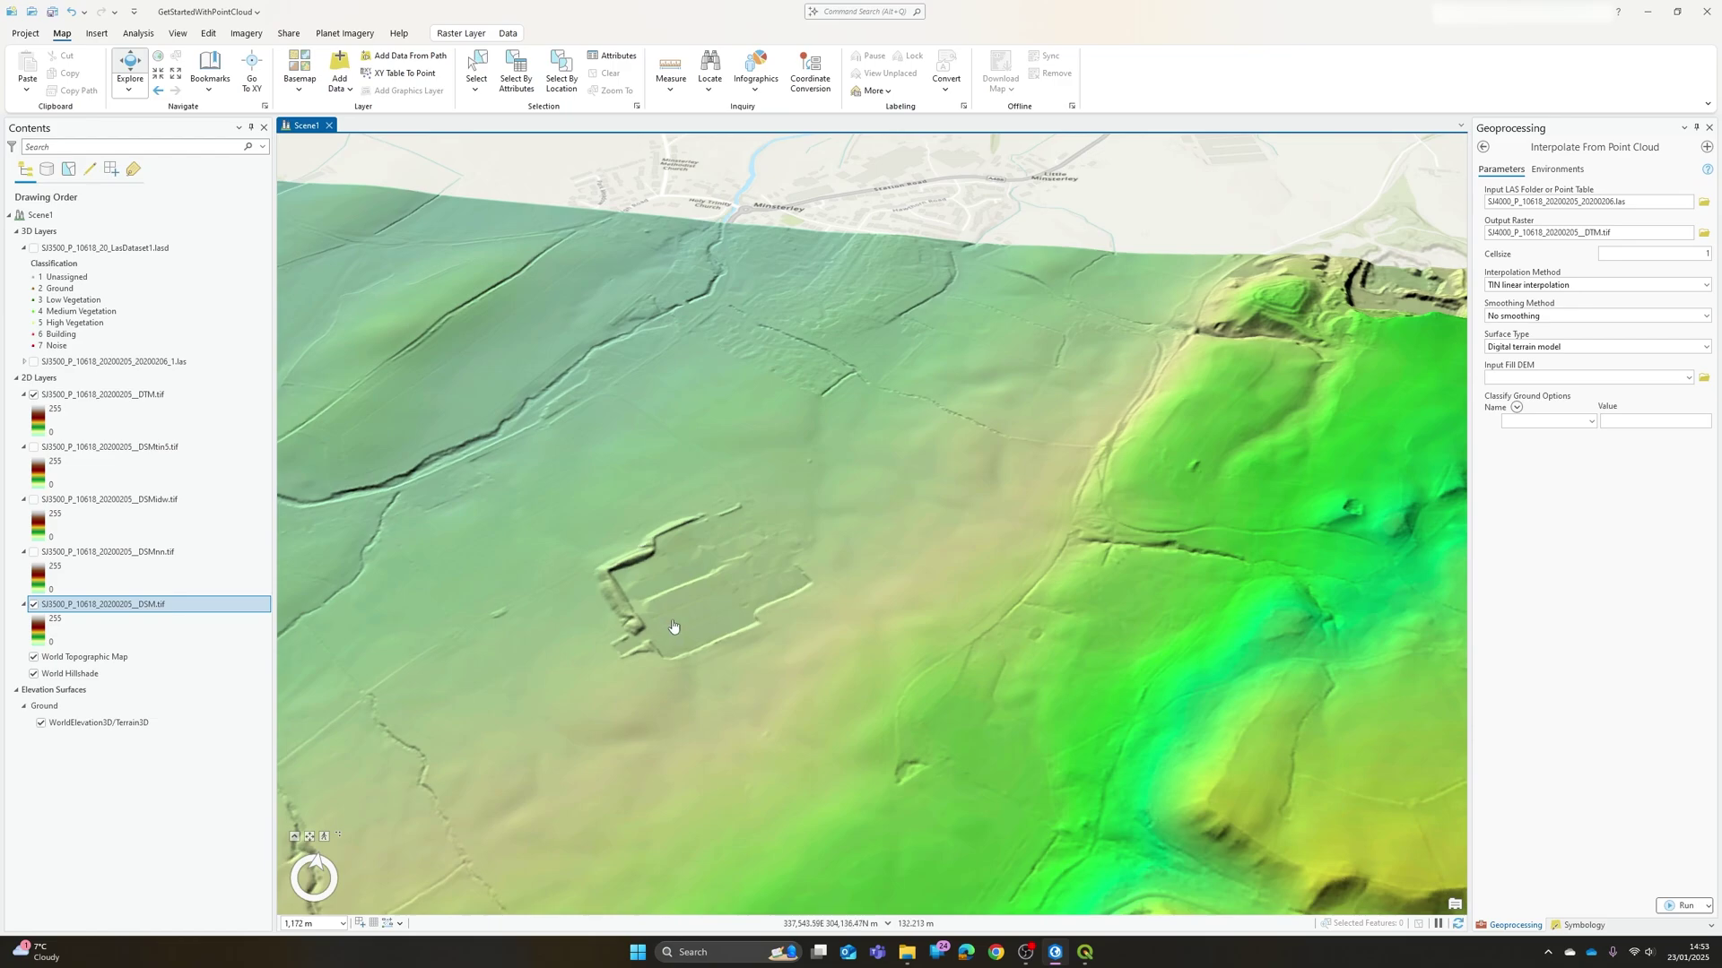
{"action": "scroll", "coordinate": [673, 623], "scroll_direction": "up", "scroll_amount": 3}
{"action": "left_click_drag", "start_coordinate": [682, 591], "coordinate": [756, 637]}
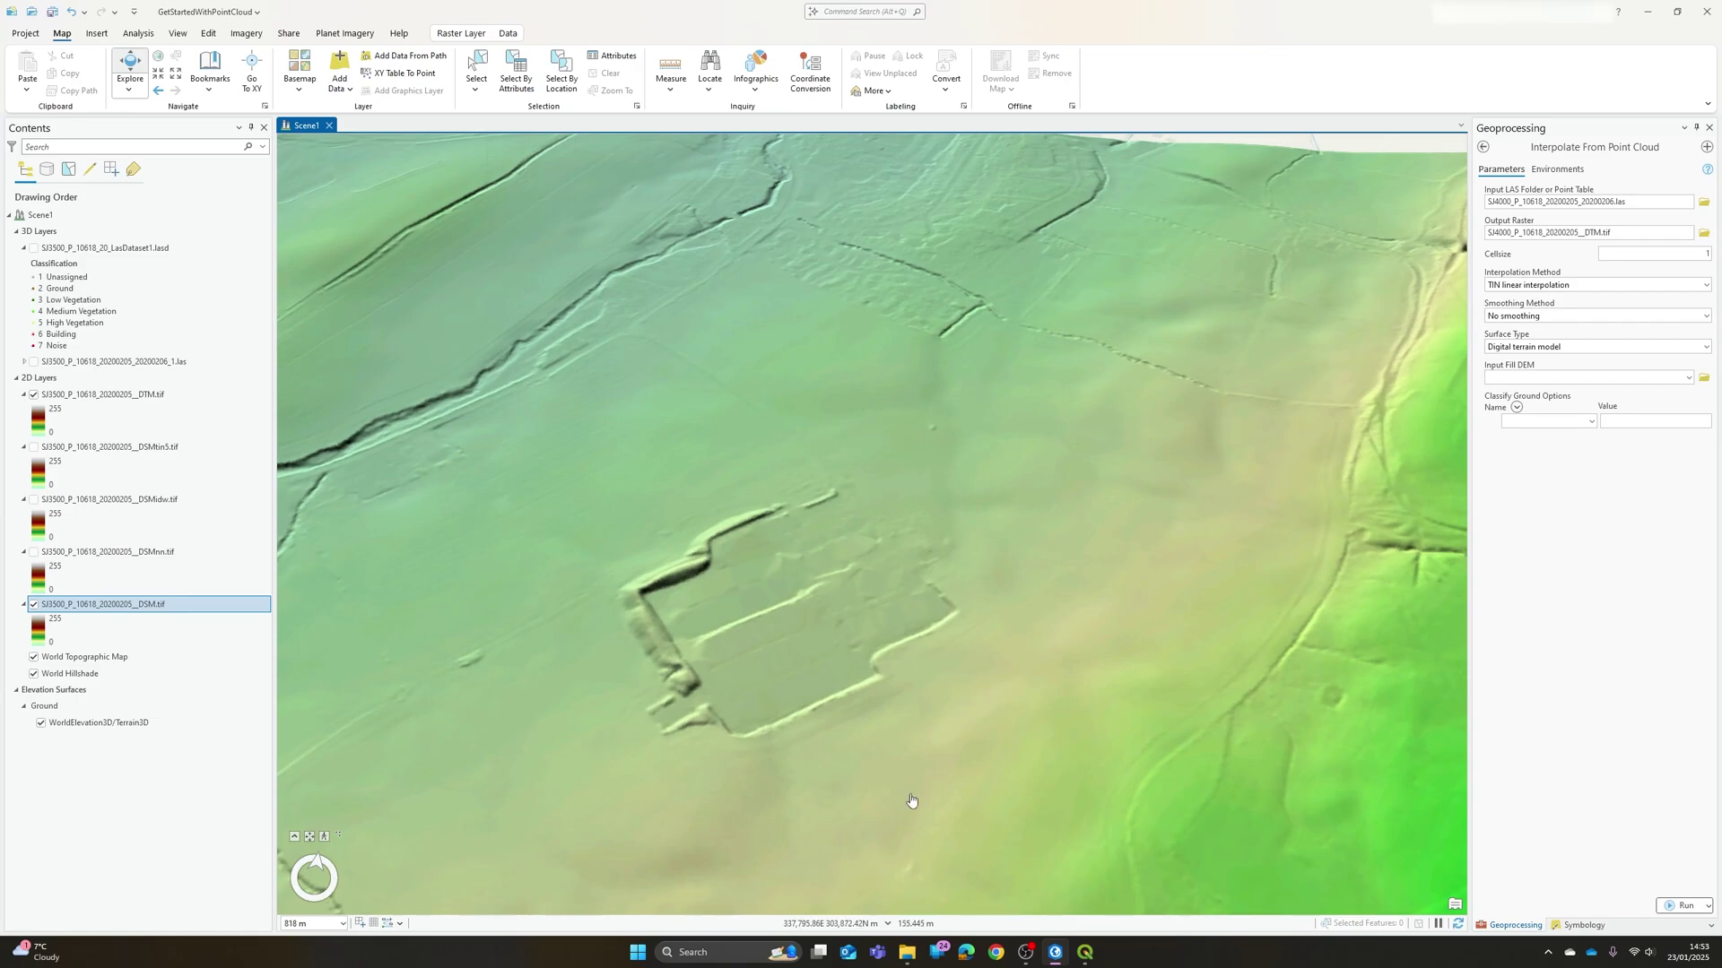
{"action": "left_click_drag", "start_coordinate": [893, 398], "coordinate": [711, 811]}
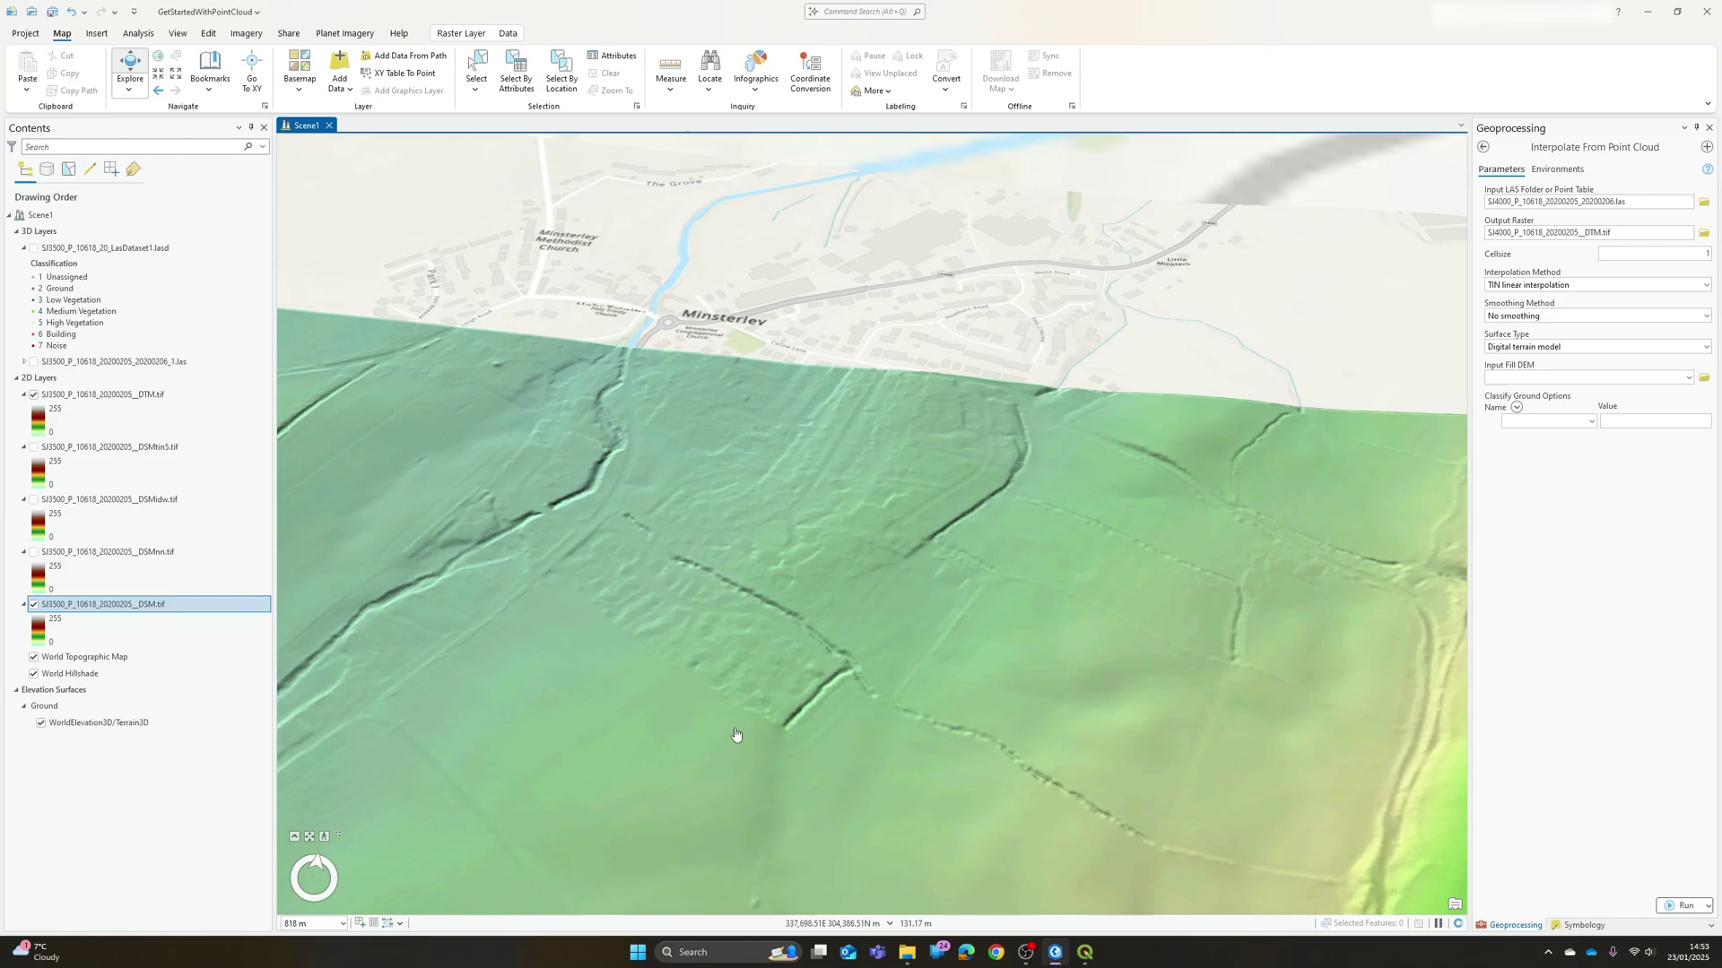
{"action": "scroll", "coordinate": [780, 691], "scroll_direction": "up", "scroll_amount": 3}
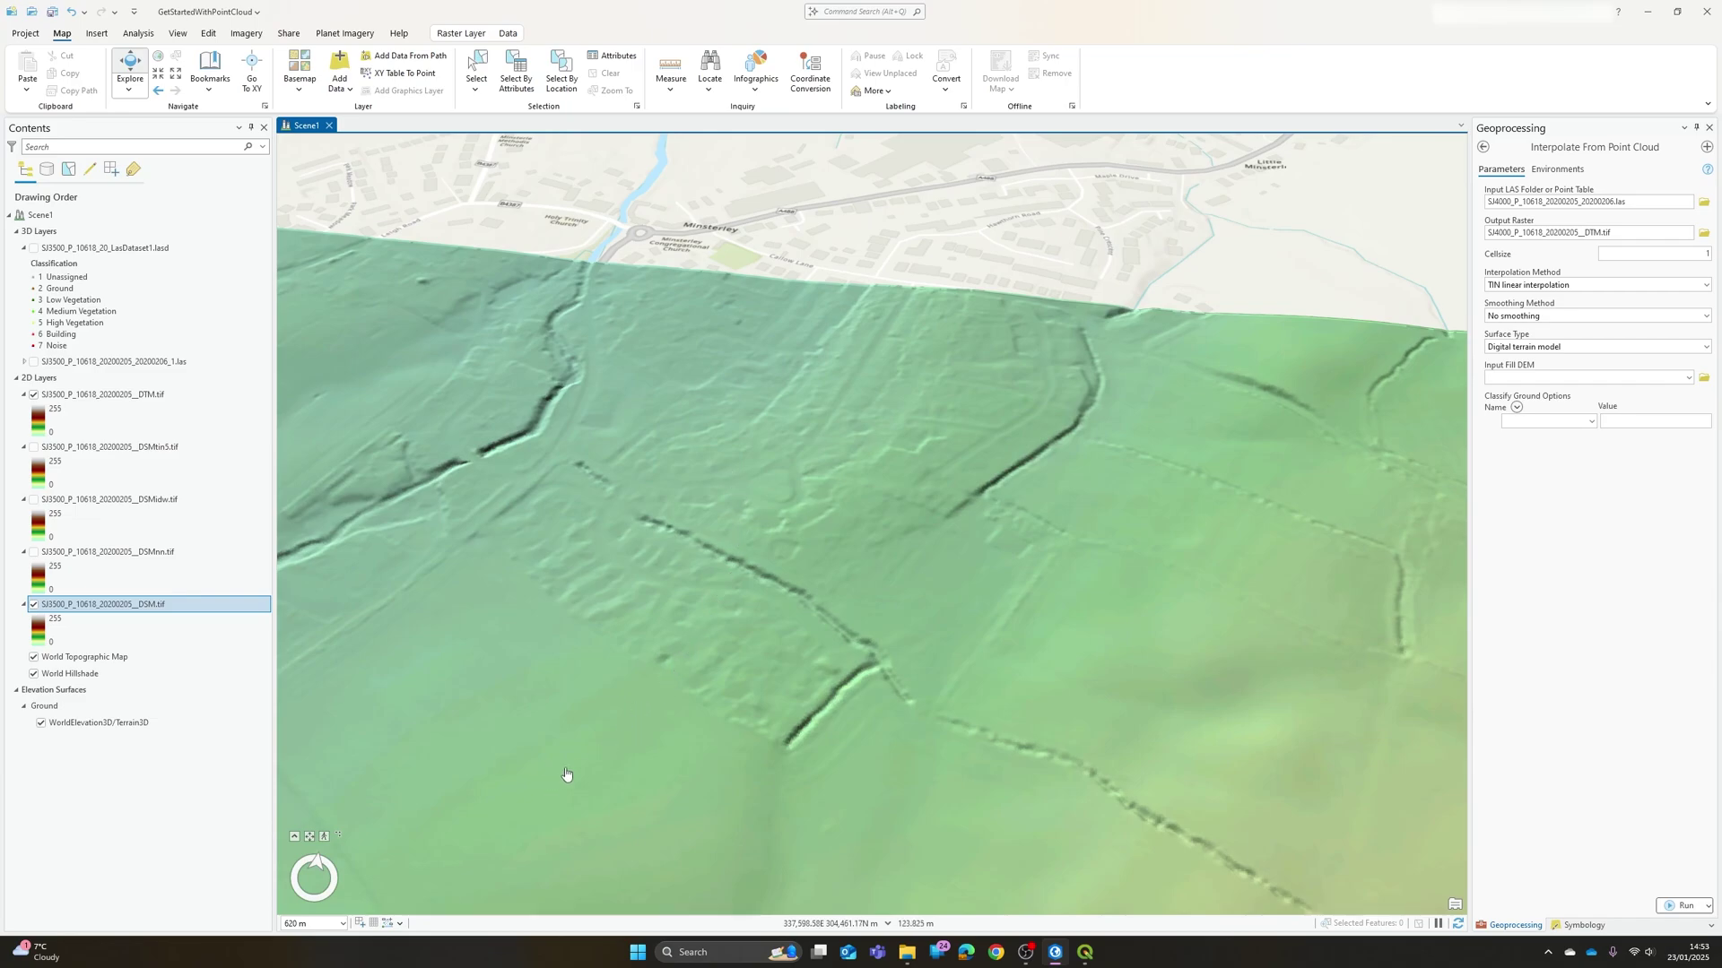
{"action": "left_click_drag", "start_coordinate": [511, 807], "coordinate": [725, 499]}
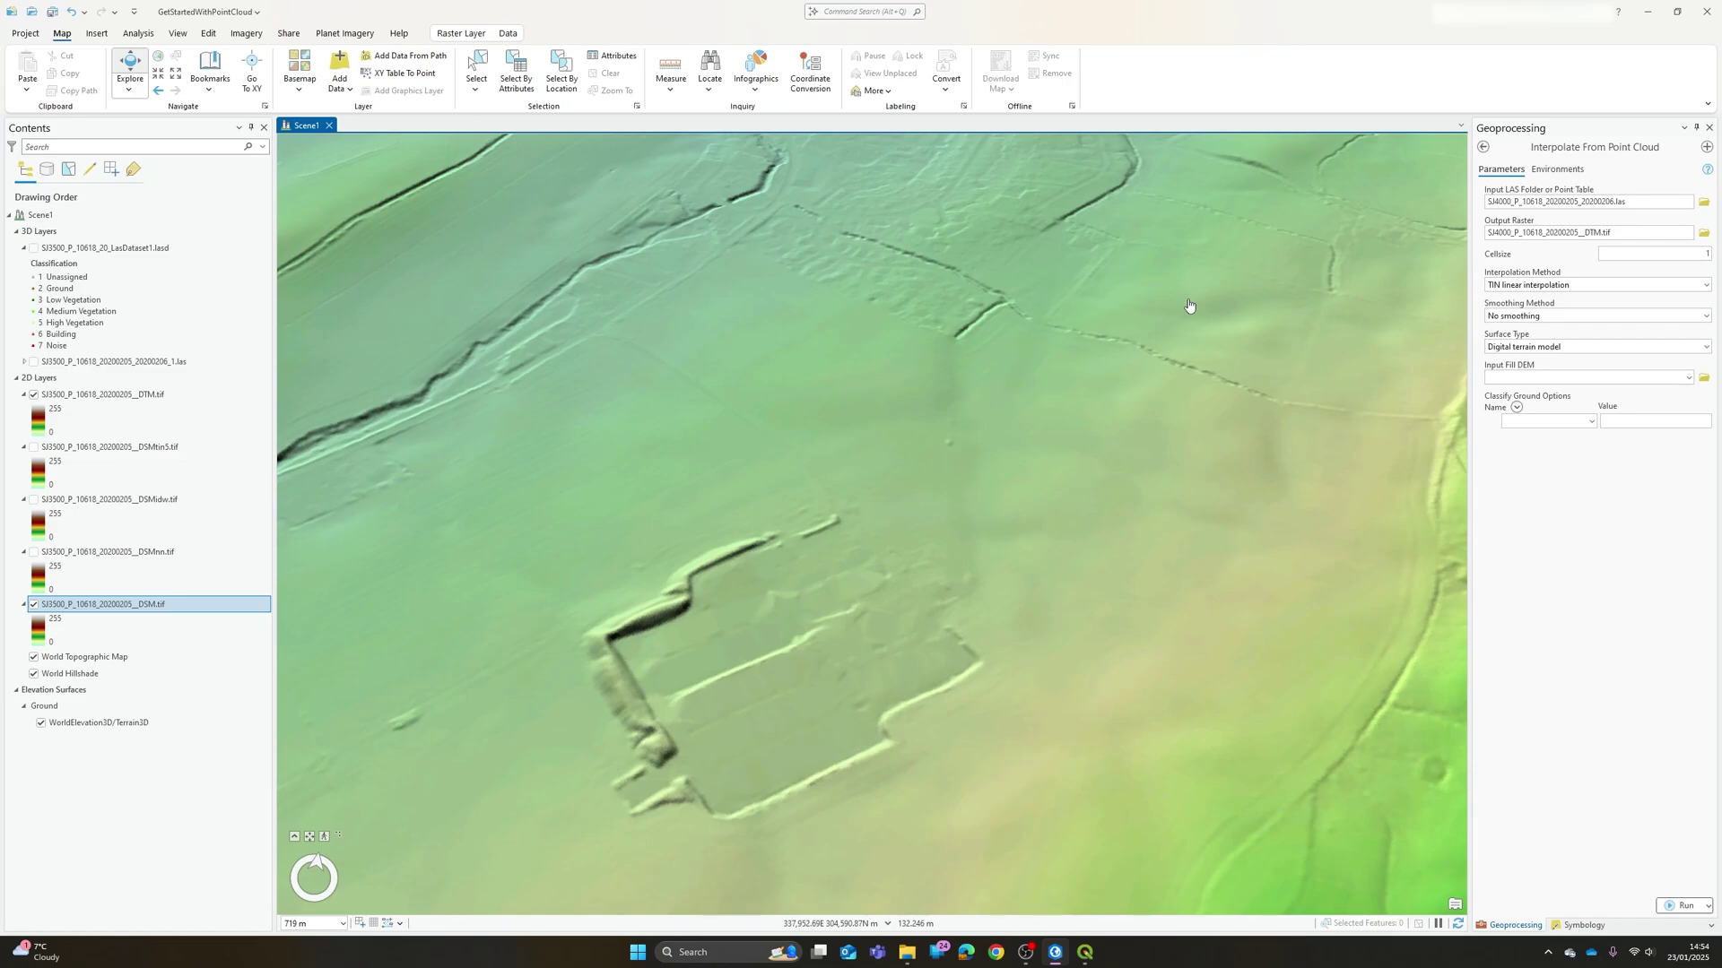
Step: Go back in Geoprocessing and open Thin LAS from the Recent tools list
{"action": "left_click", "coordinate": [1483, 147]}
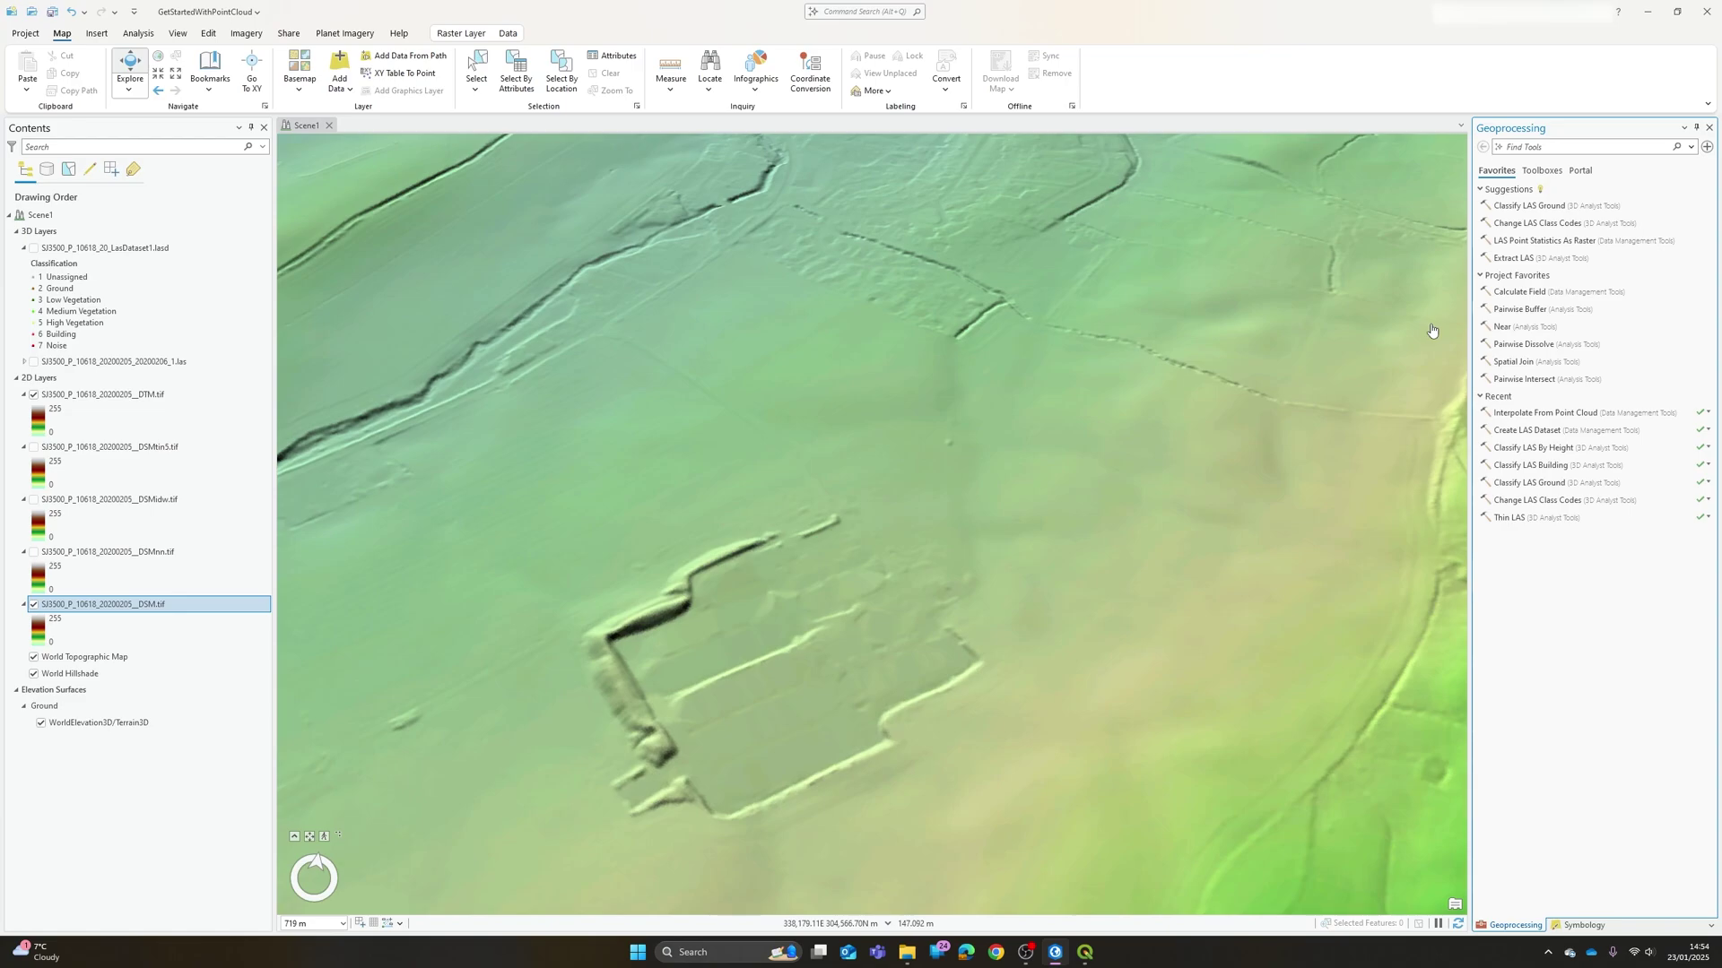
{"action": "left_click", "coordinate": [1511, 518]}
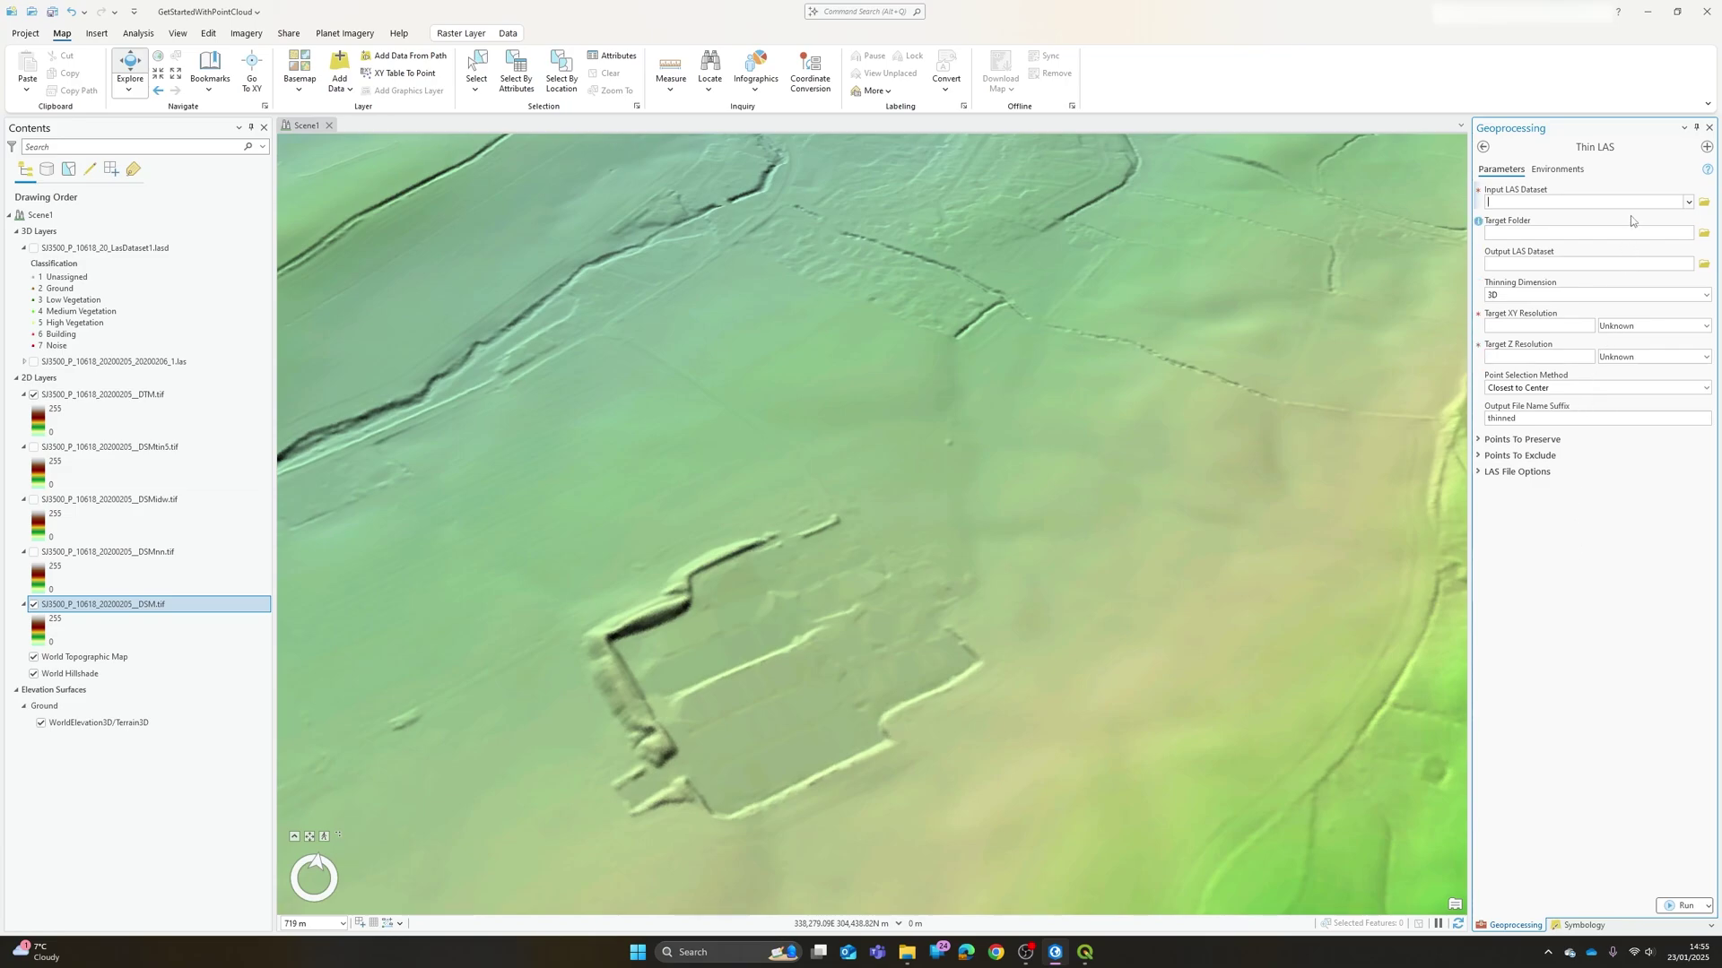
Step: Use SJ3500_P_10618 .las as input with 3D thinning and Closest to Center, expanding Points To Preserve
{"action": "left_click", "coordinate": [1686, 205]}
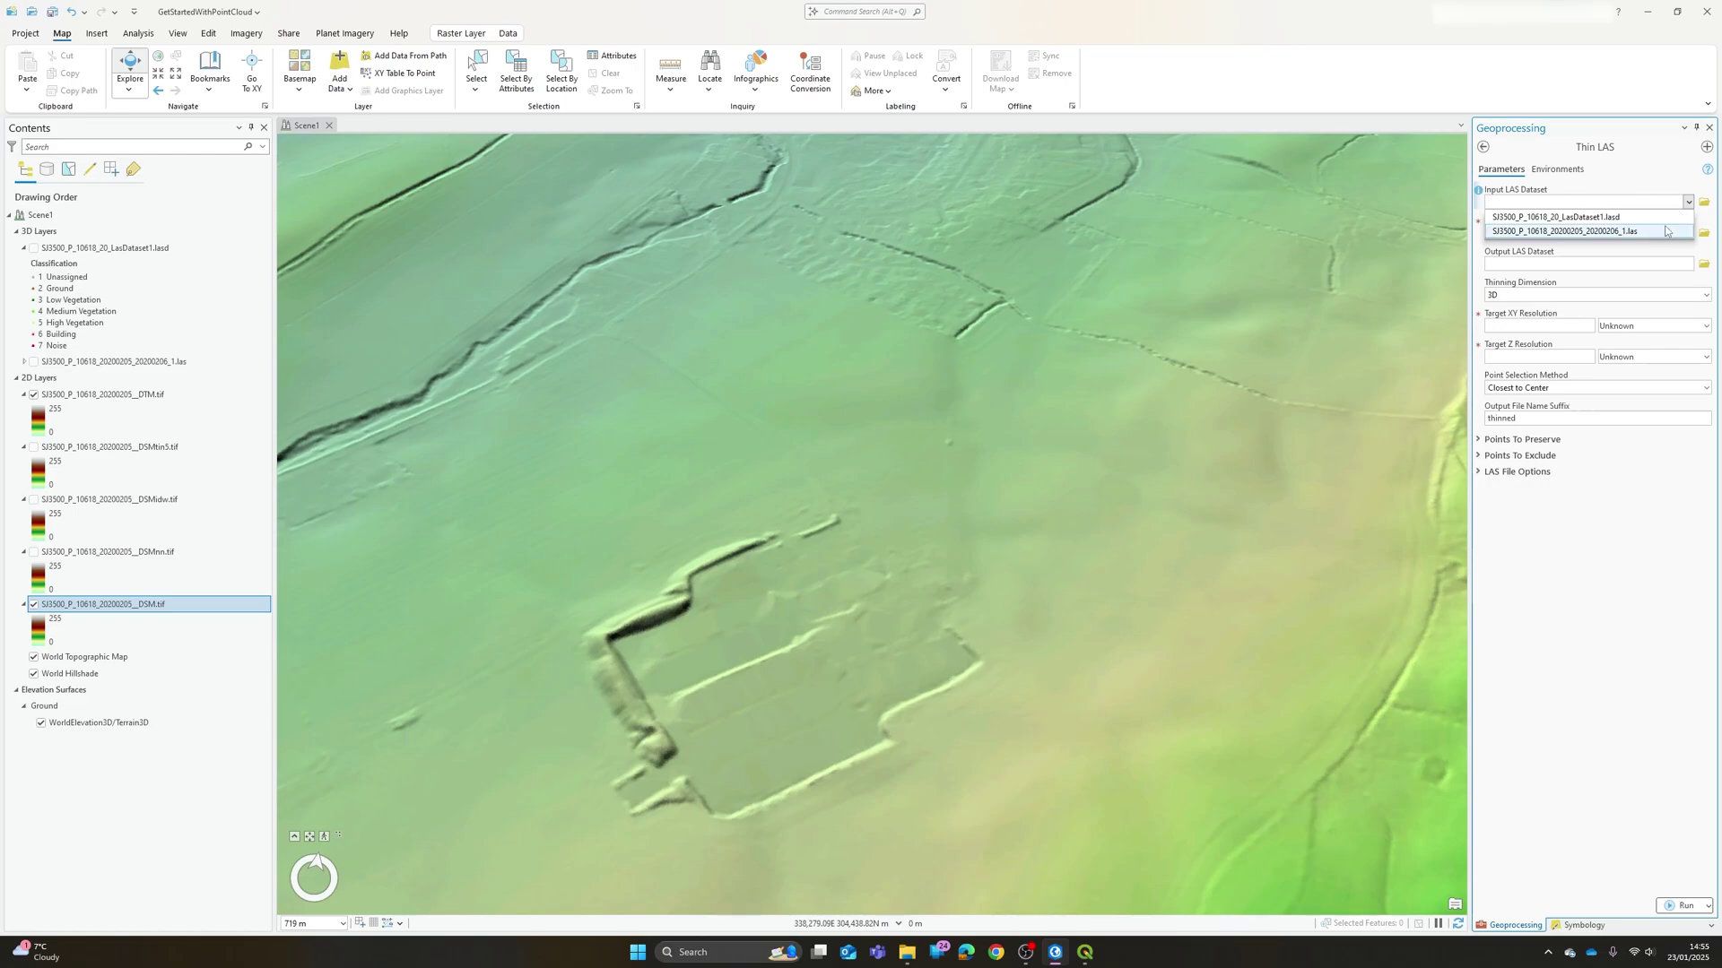
{"action": "left_click", "coordinate": [1659, 232]}
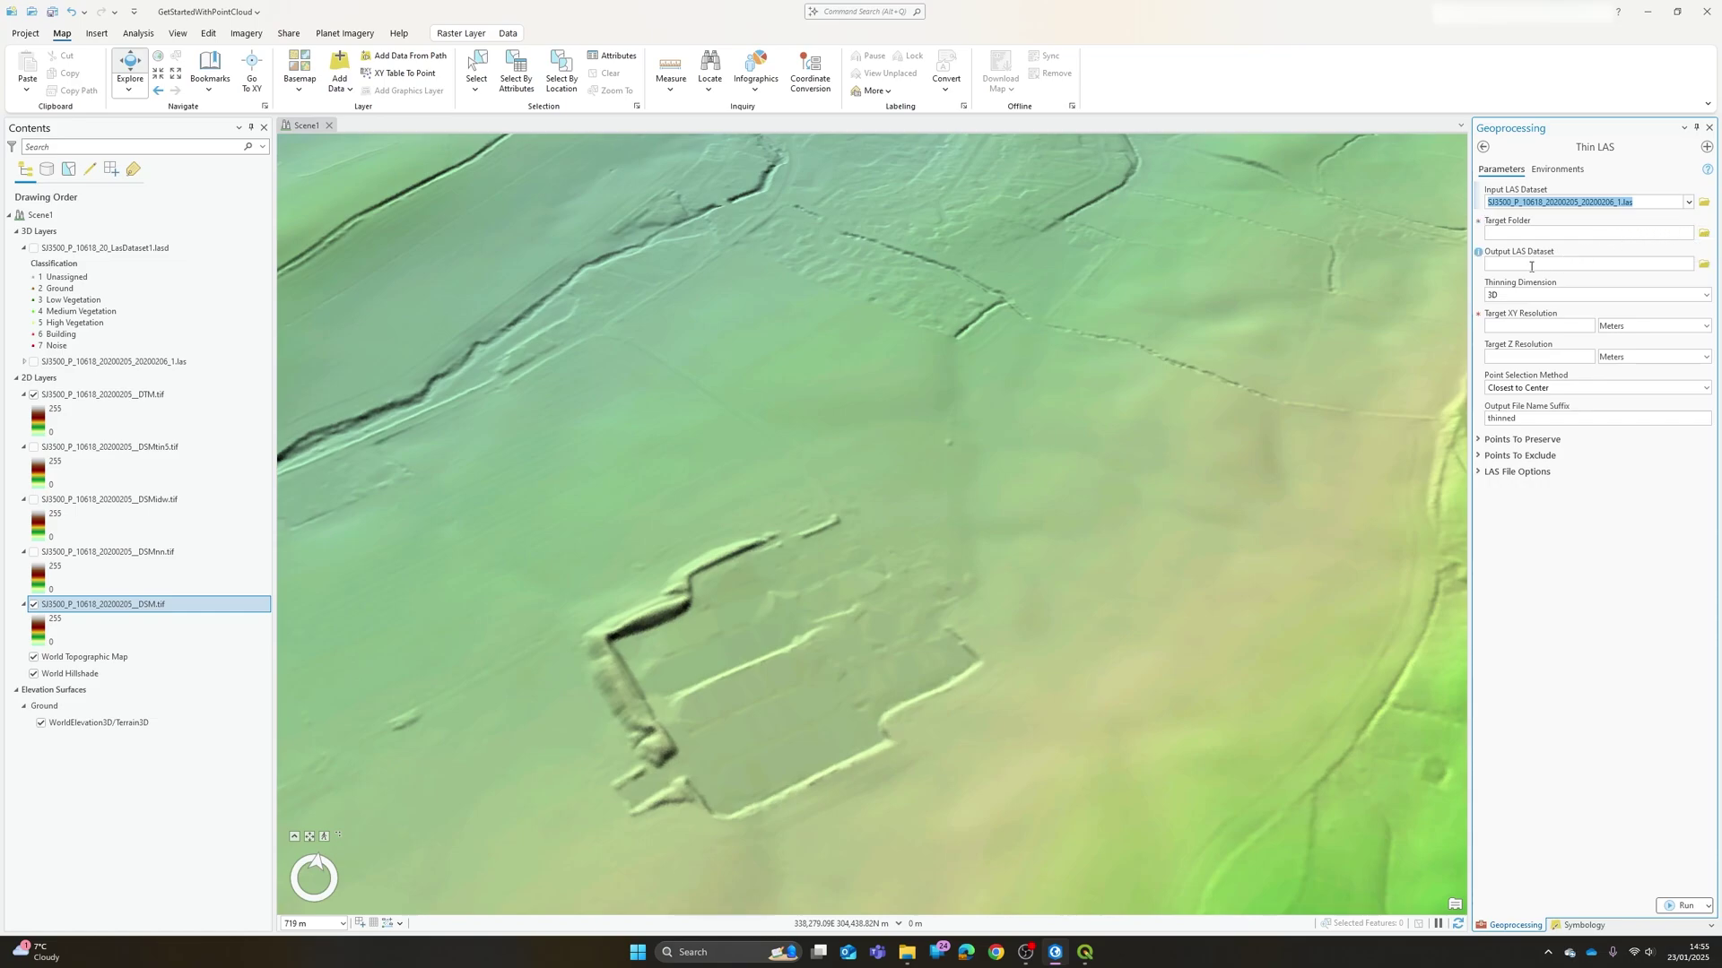
{"action": "left_click", "coordinate": [1706, 296]}
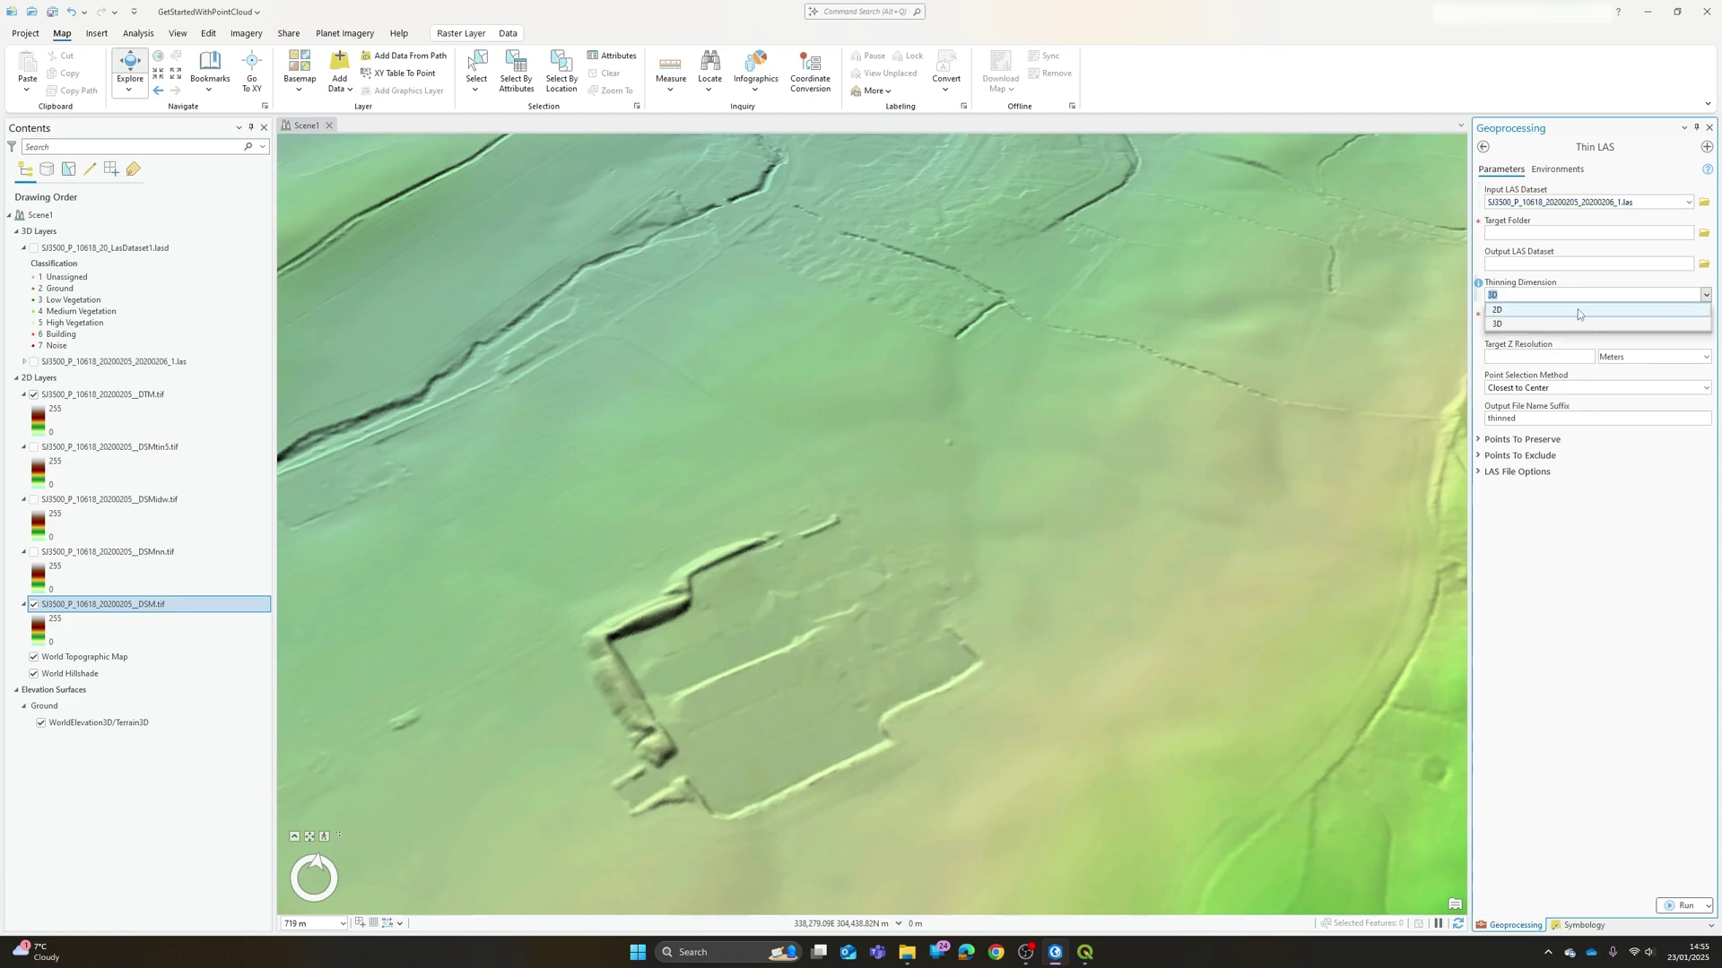
{"action": "left_click", "coordinate": [1568, 324]}
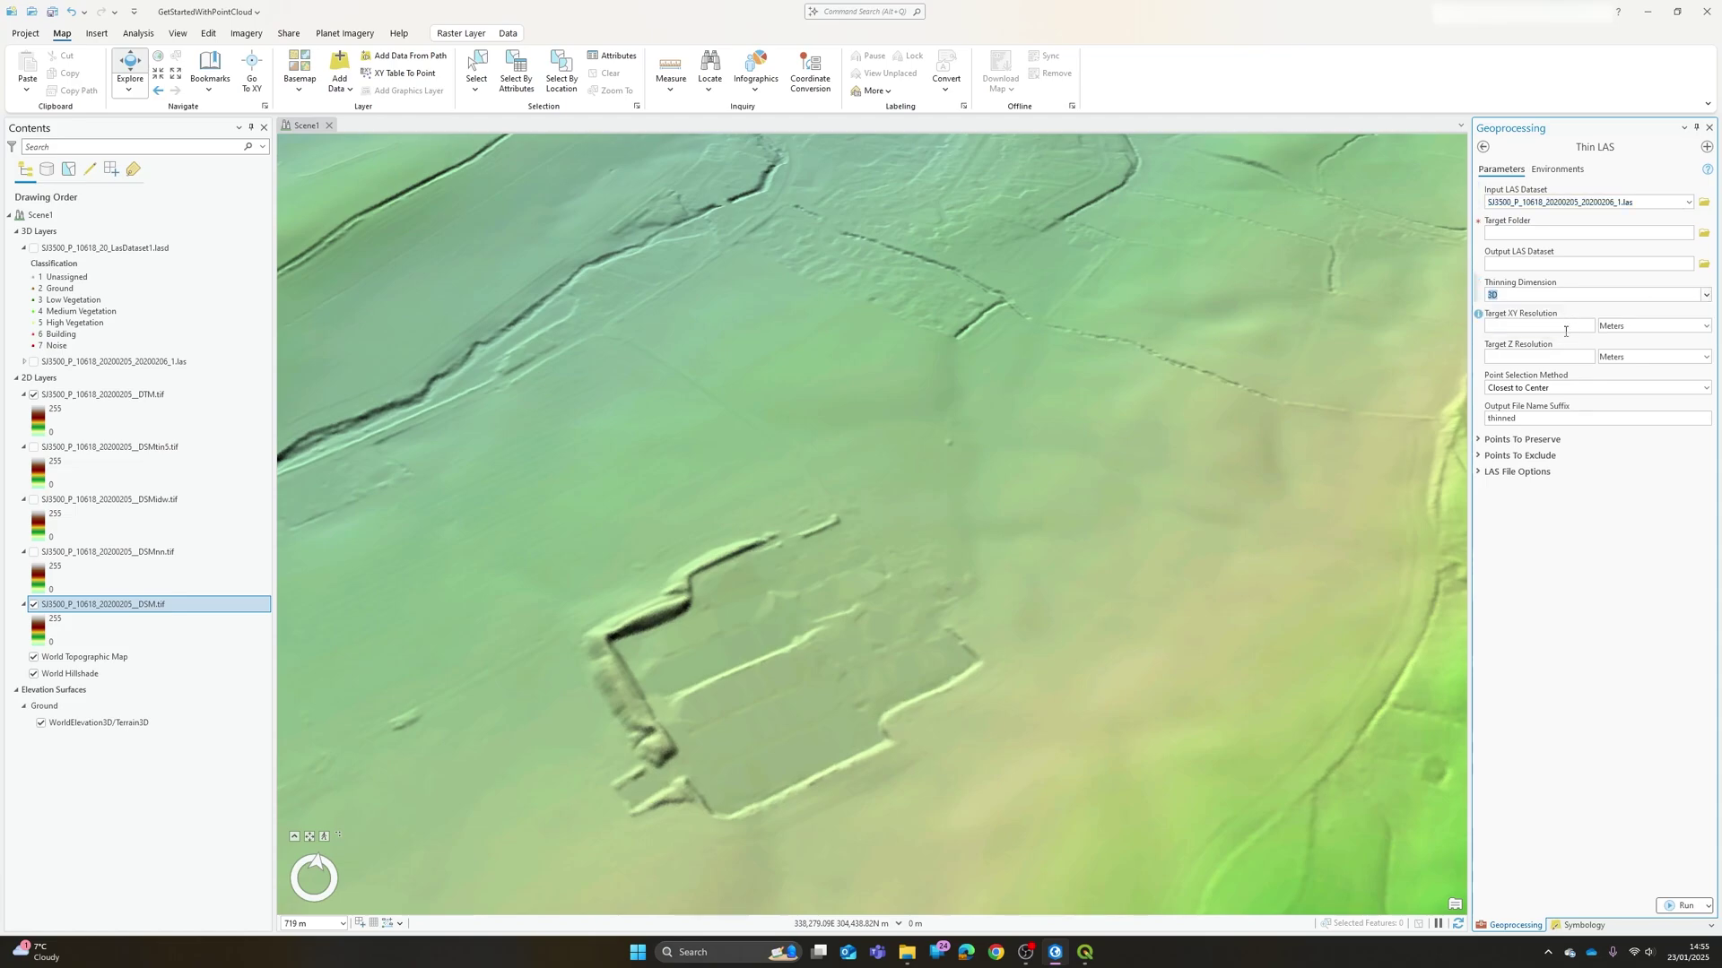
{"action": "left_click", "coordinate": [1567, 575]}
{"action": "left_click", "coordinate": [1706, 387]}
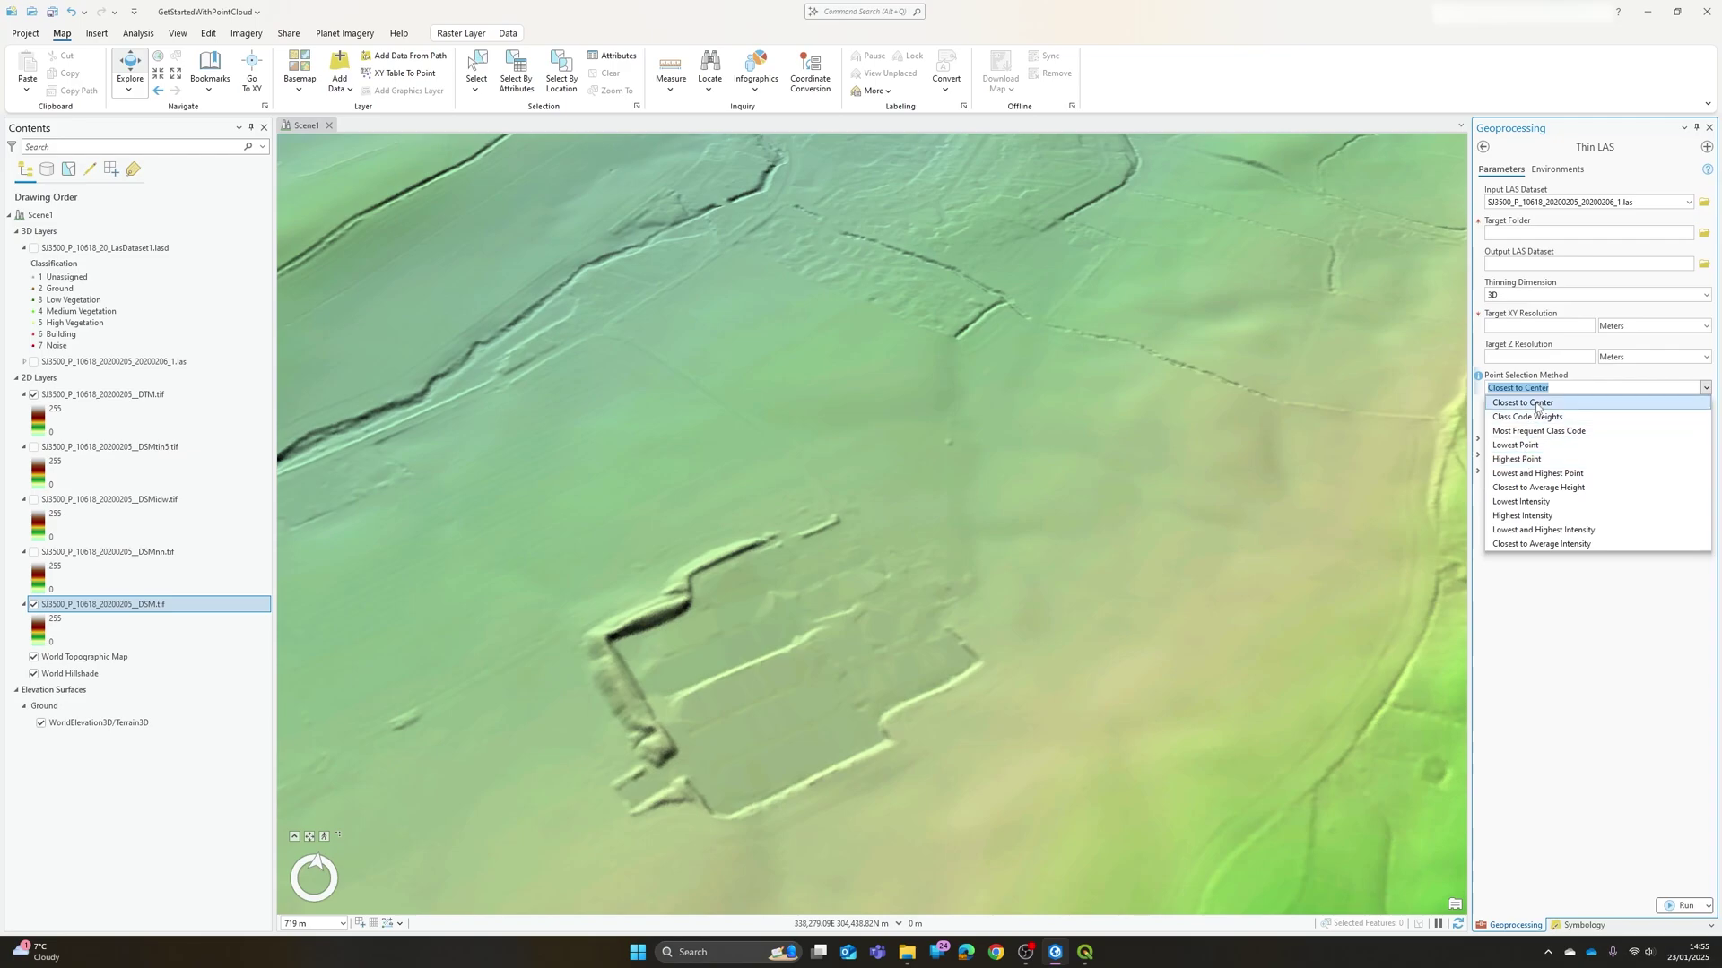
{"action": "left_click", "coordinate": [1565, 744]}
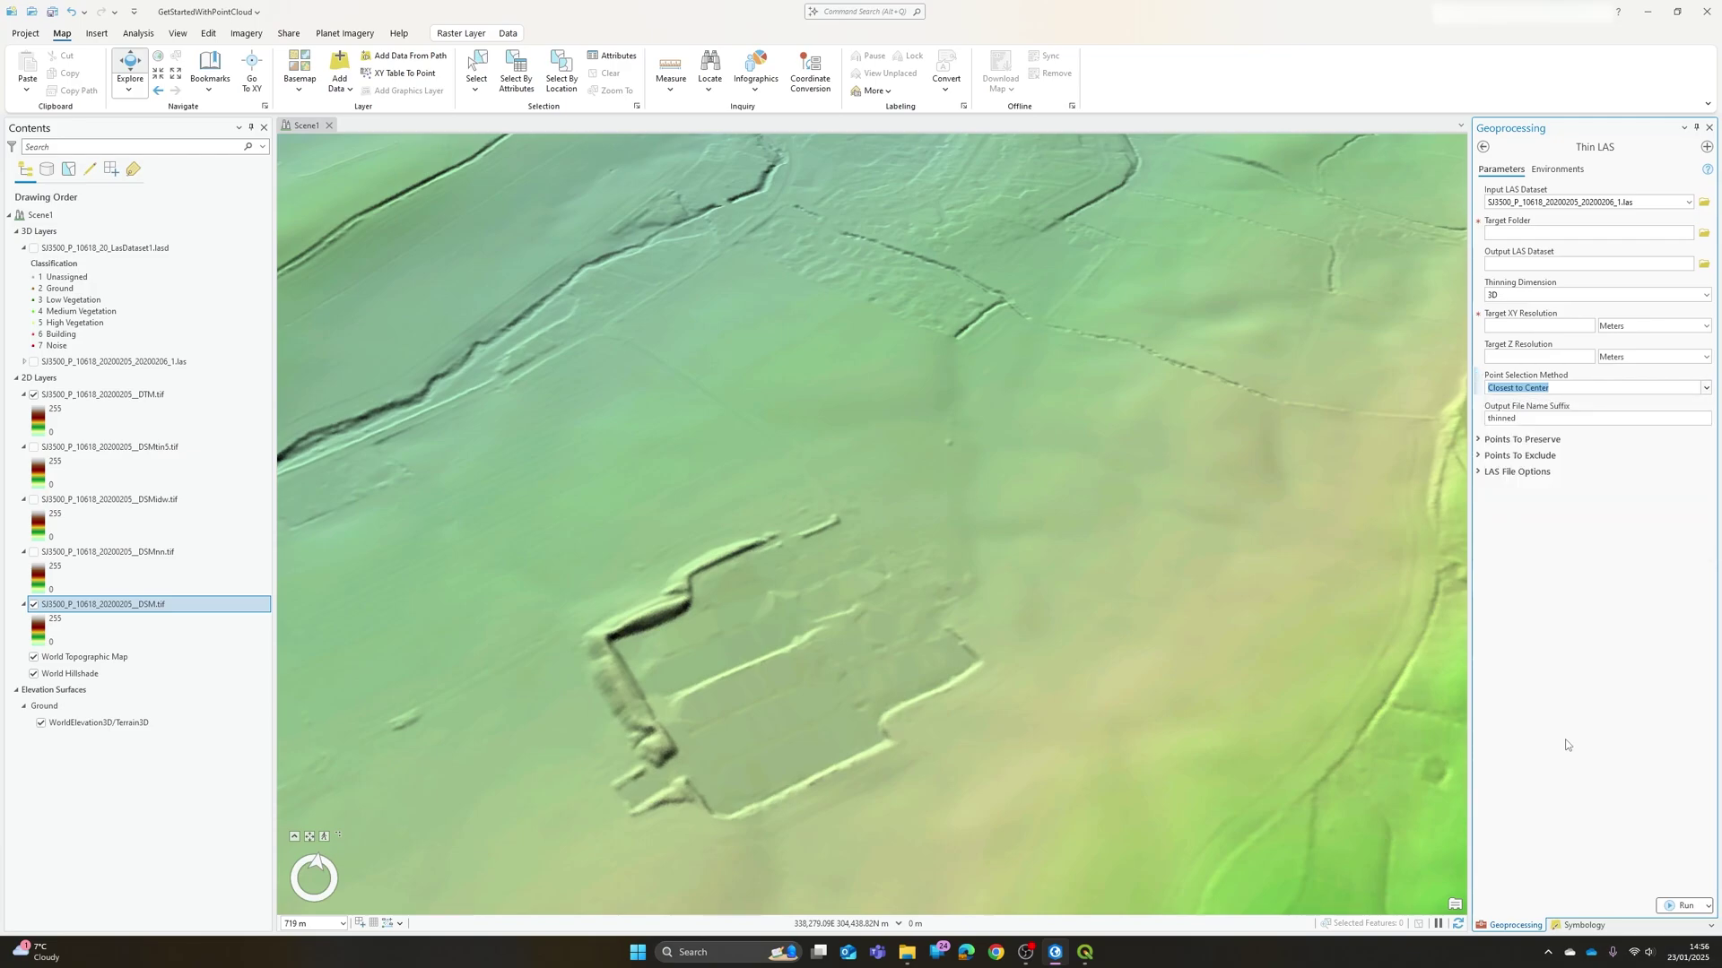
{"action": "left_click", "coordinate": [1481, 441]}
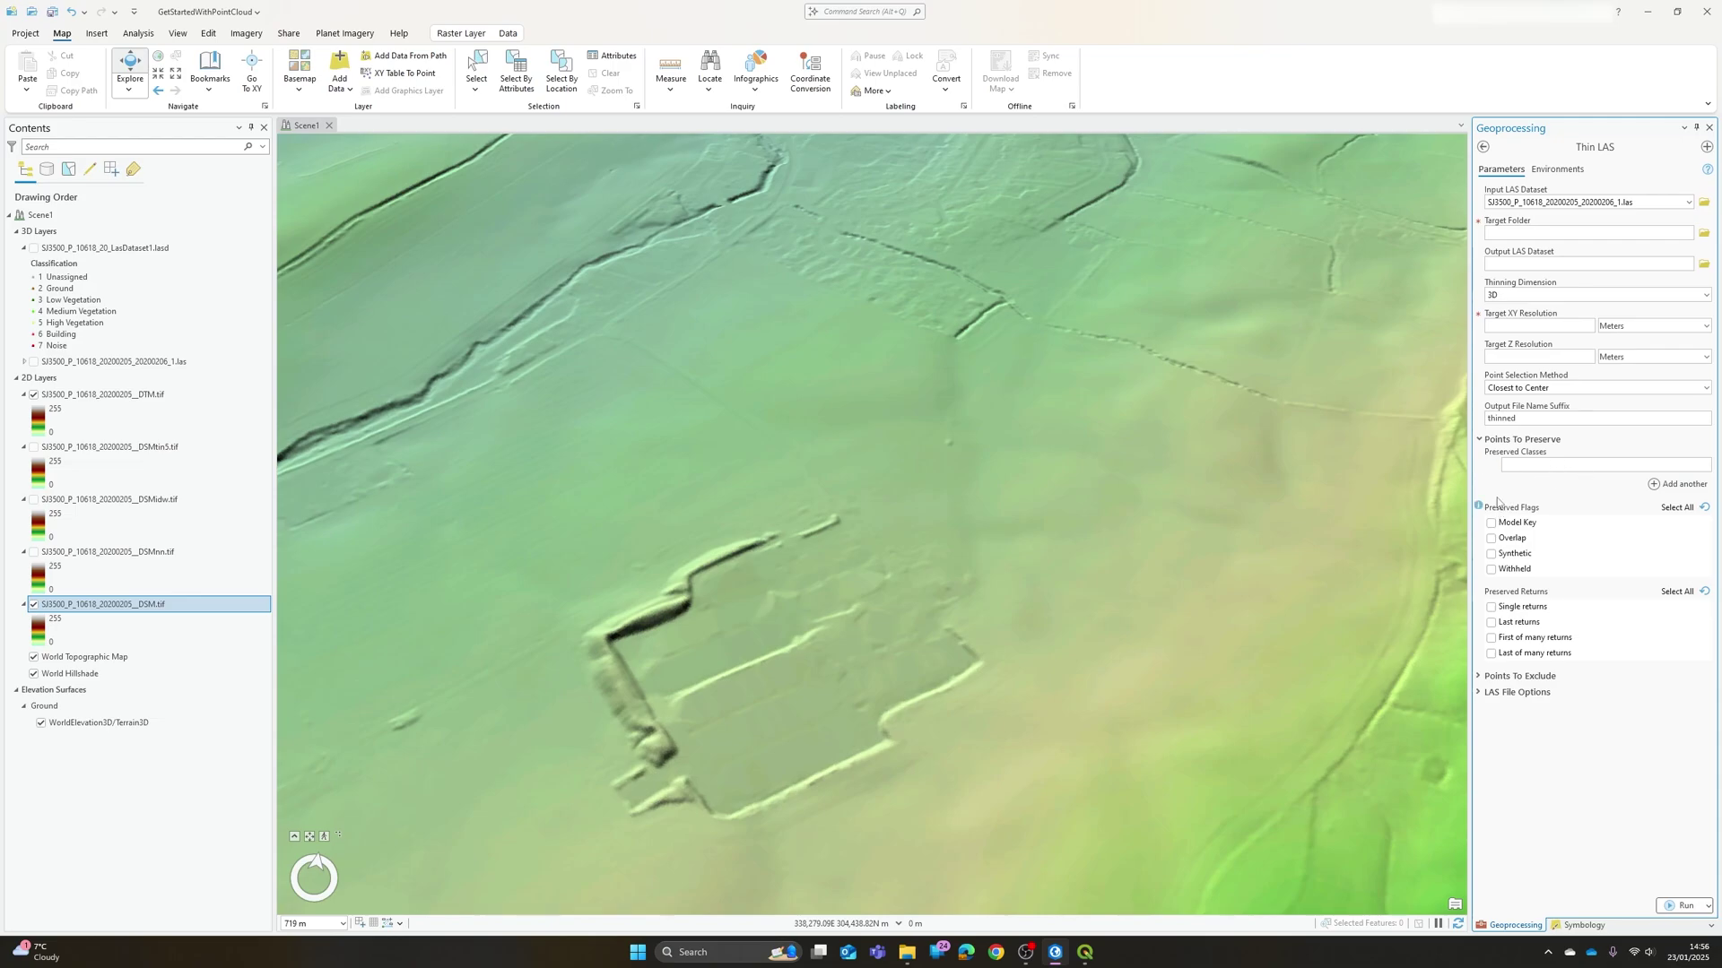
Step: Expand the Points To Exclude section and scroll through its class, flag and return options
{"action": "left_click", "coordinate": [1479, 678]}
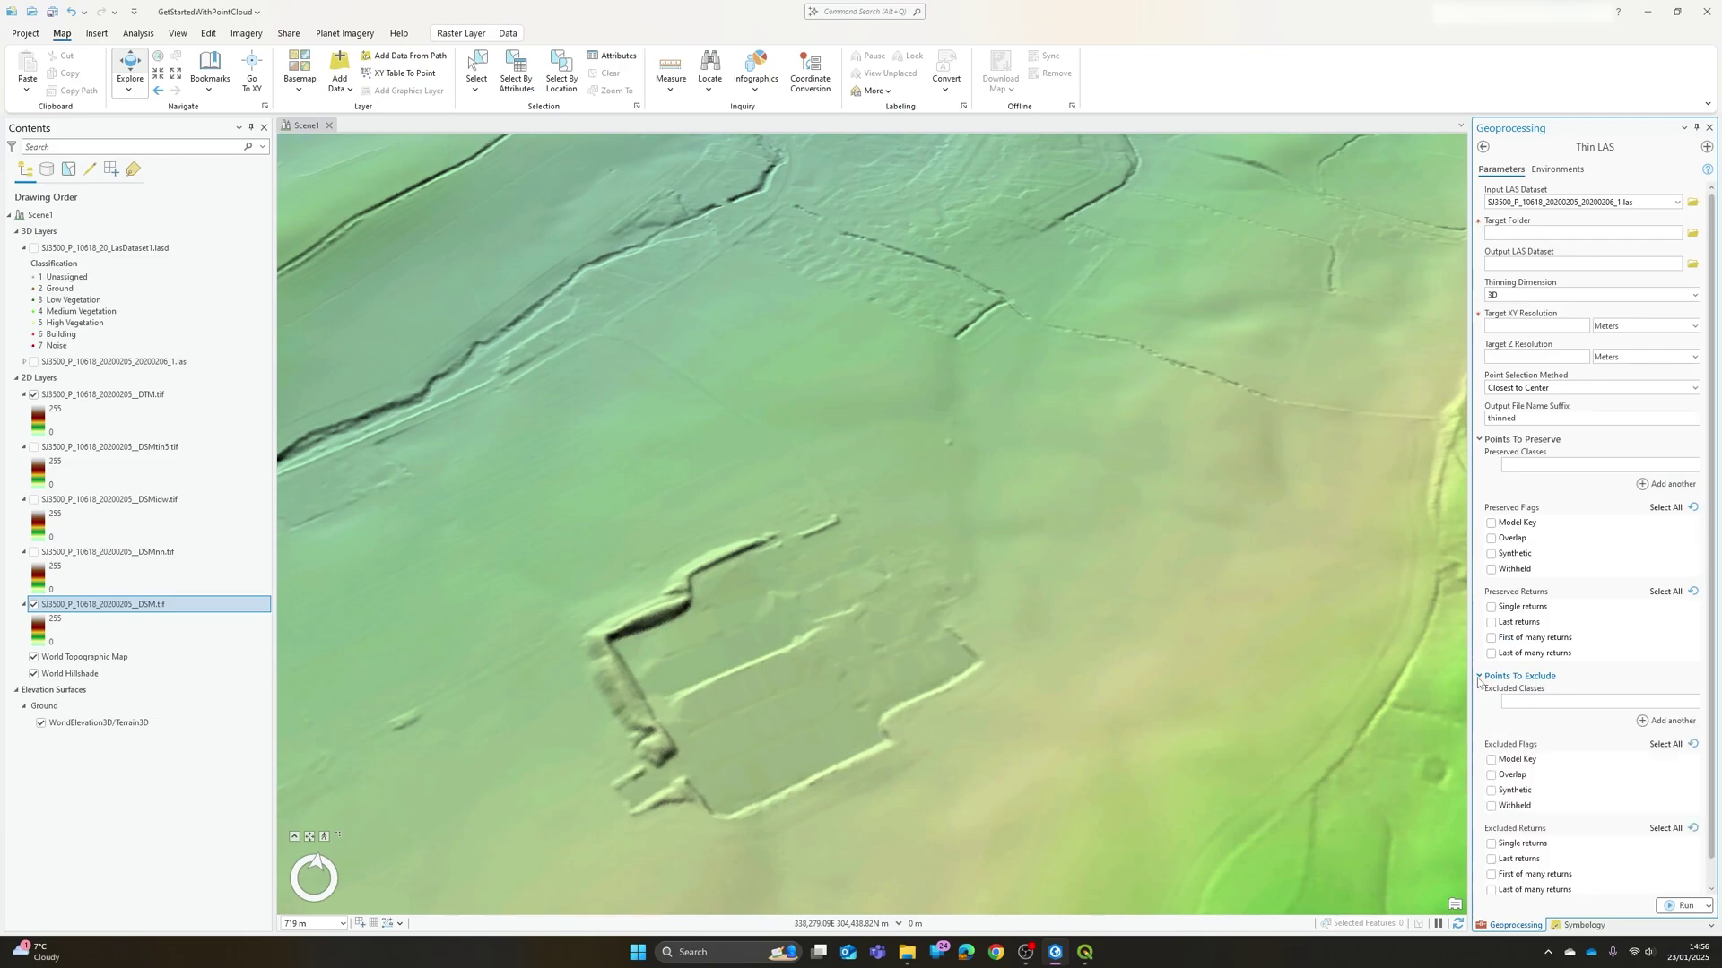
{"action": "mouse_move", "coordinate": [1480, 690]}
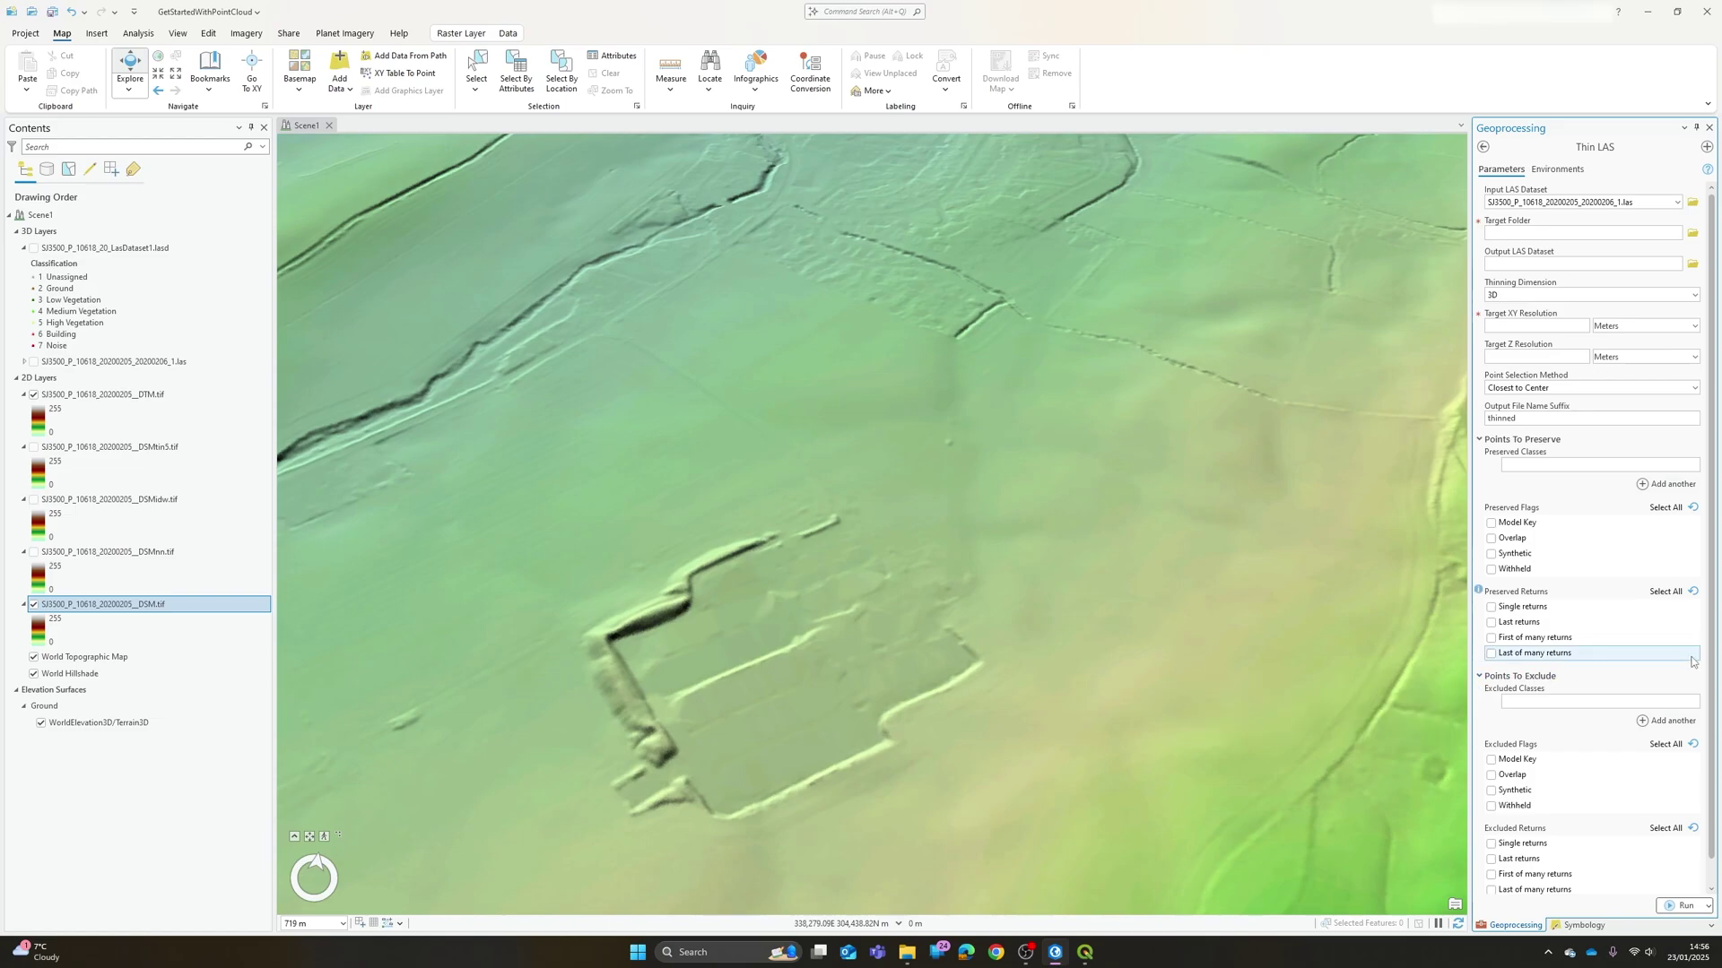
{"action": "scroll", "coordinate": [1707, 653], "scroll_direction": "down", "scroll_amount": 1}
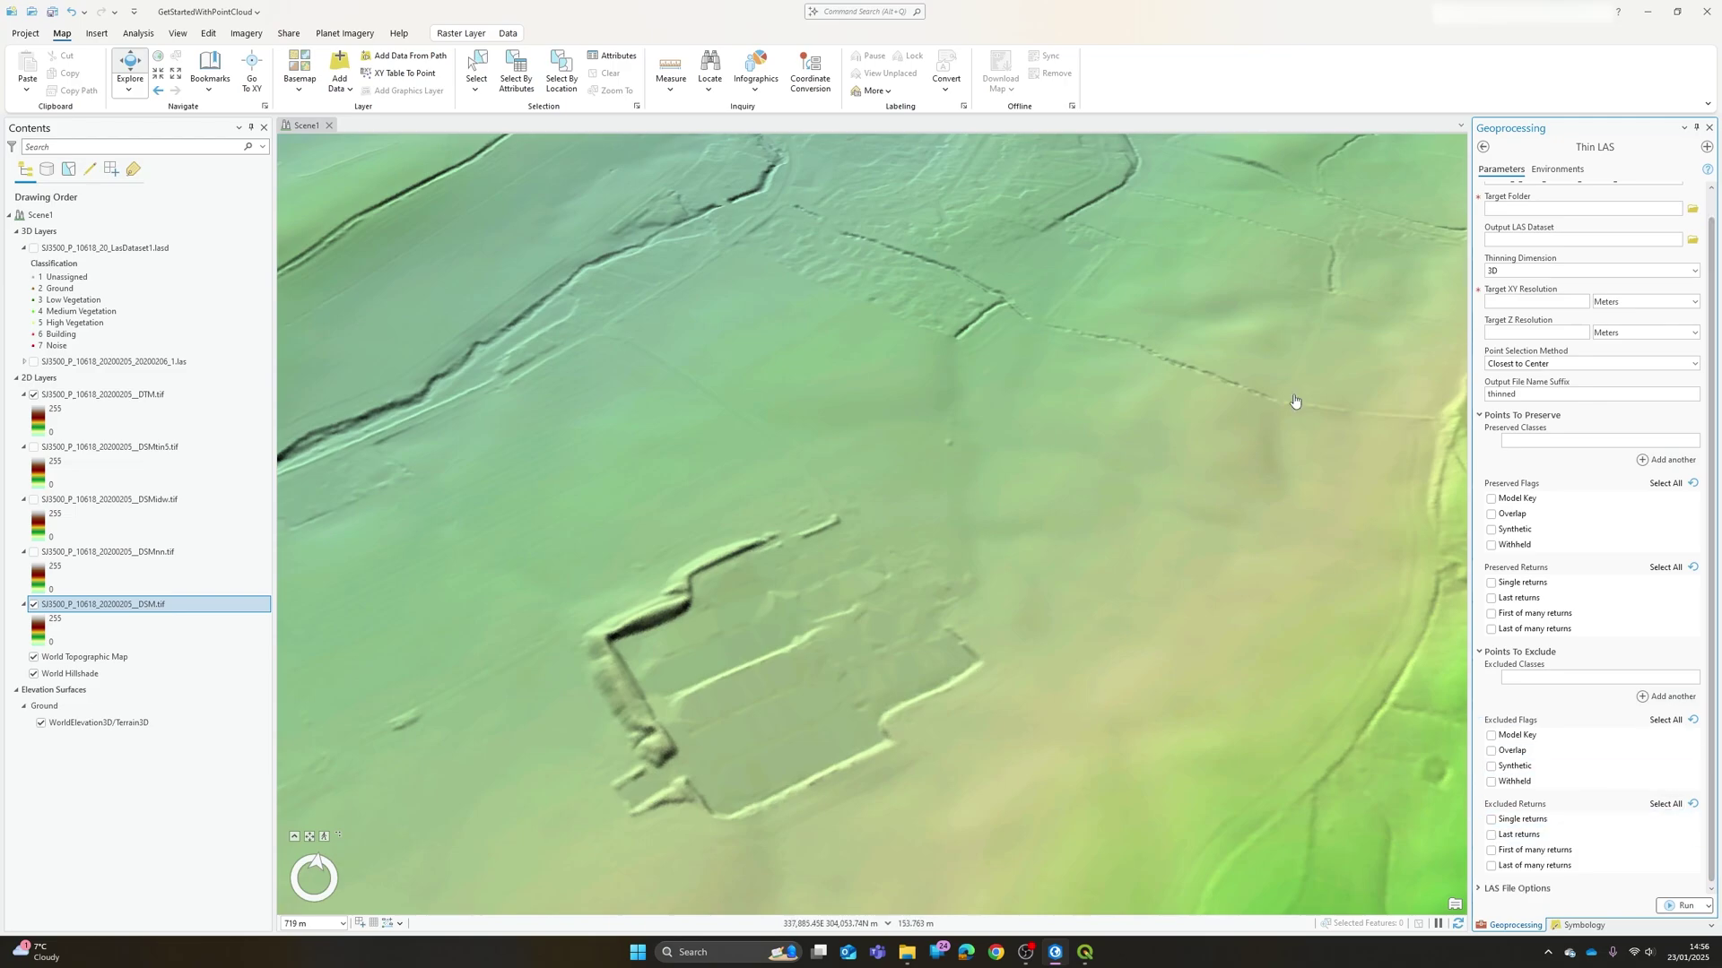
{"action": "scroll", "coordinate": [1480, 353], "scroll_direction": "up", "scroll_amount": 1}
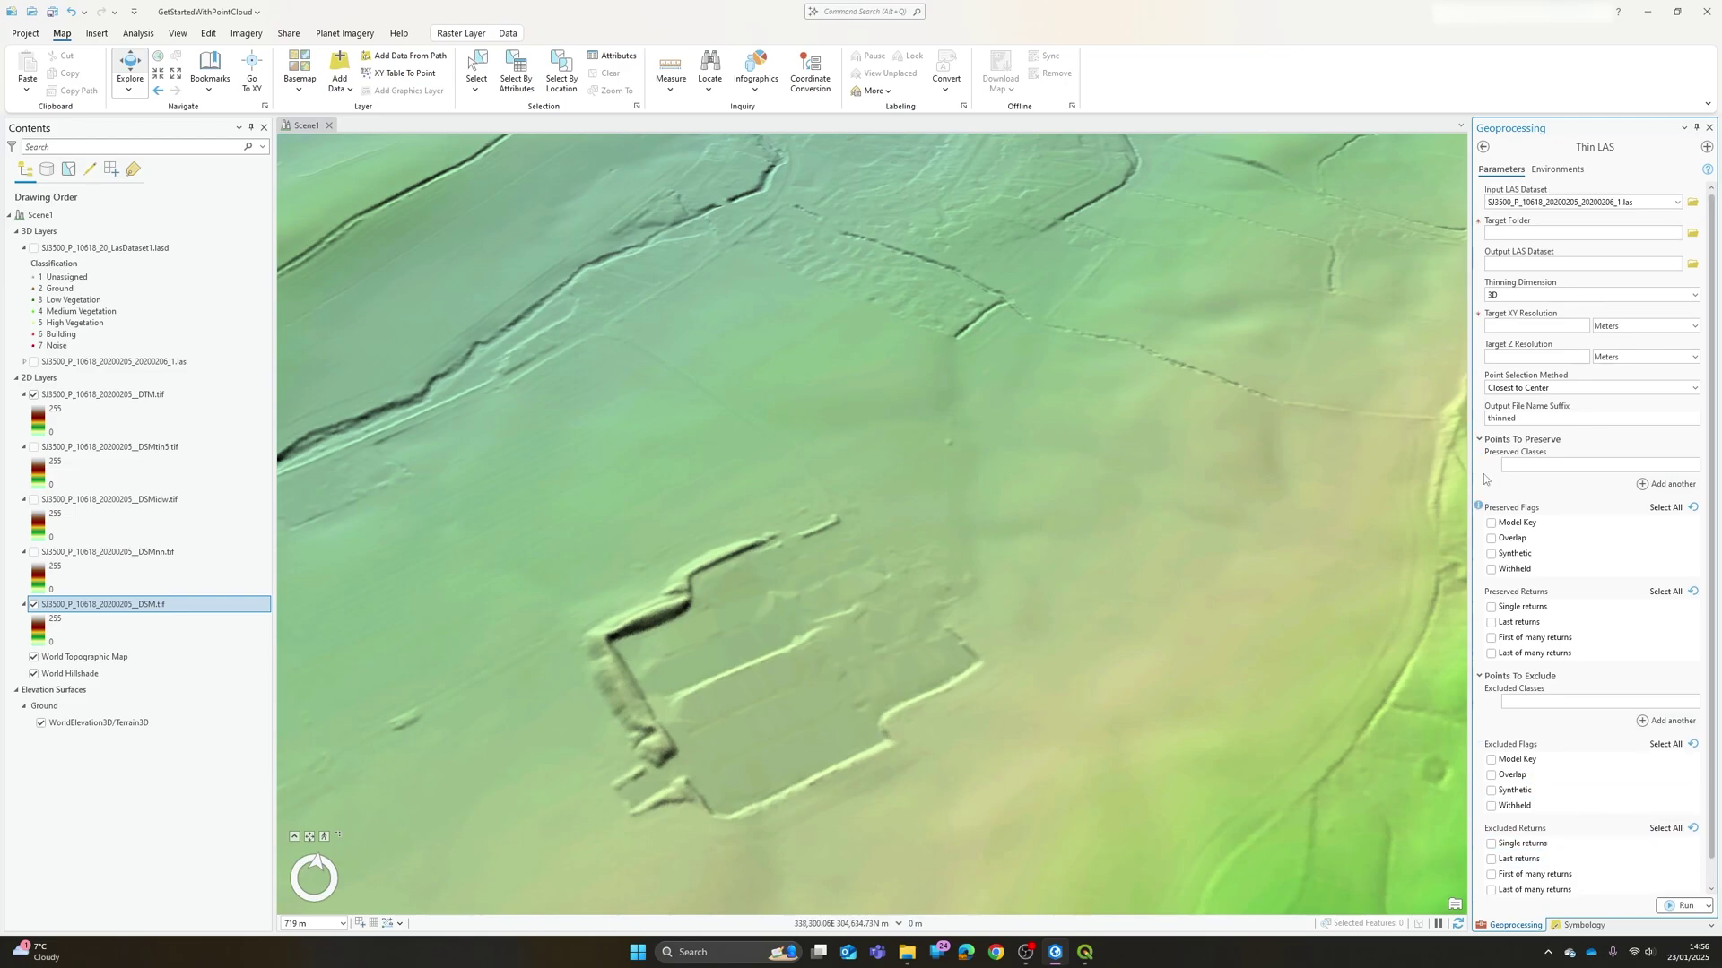
Step: Use the Back arrow to leave Thin LAS for the Geoprocessing tool list
{"action": "left_click", "coordinate": [1483, 147]}
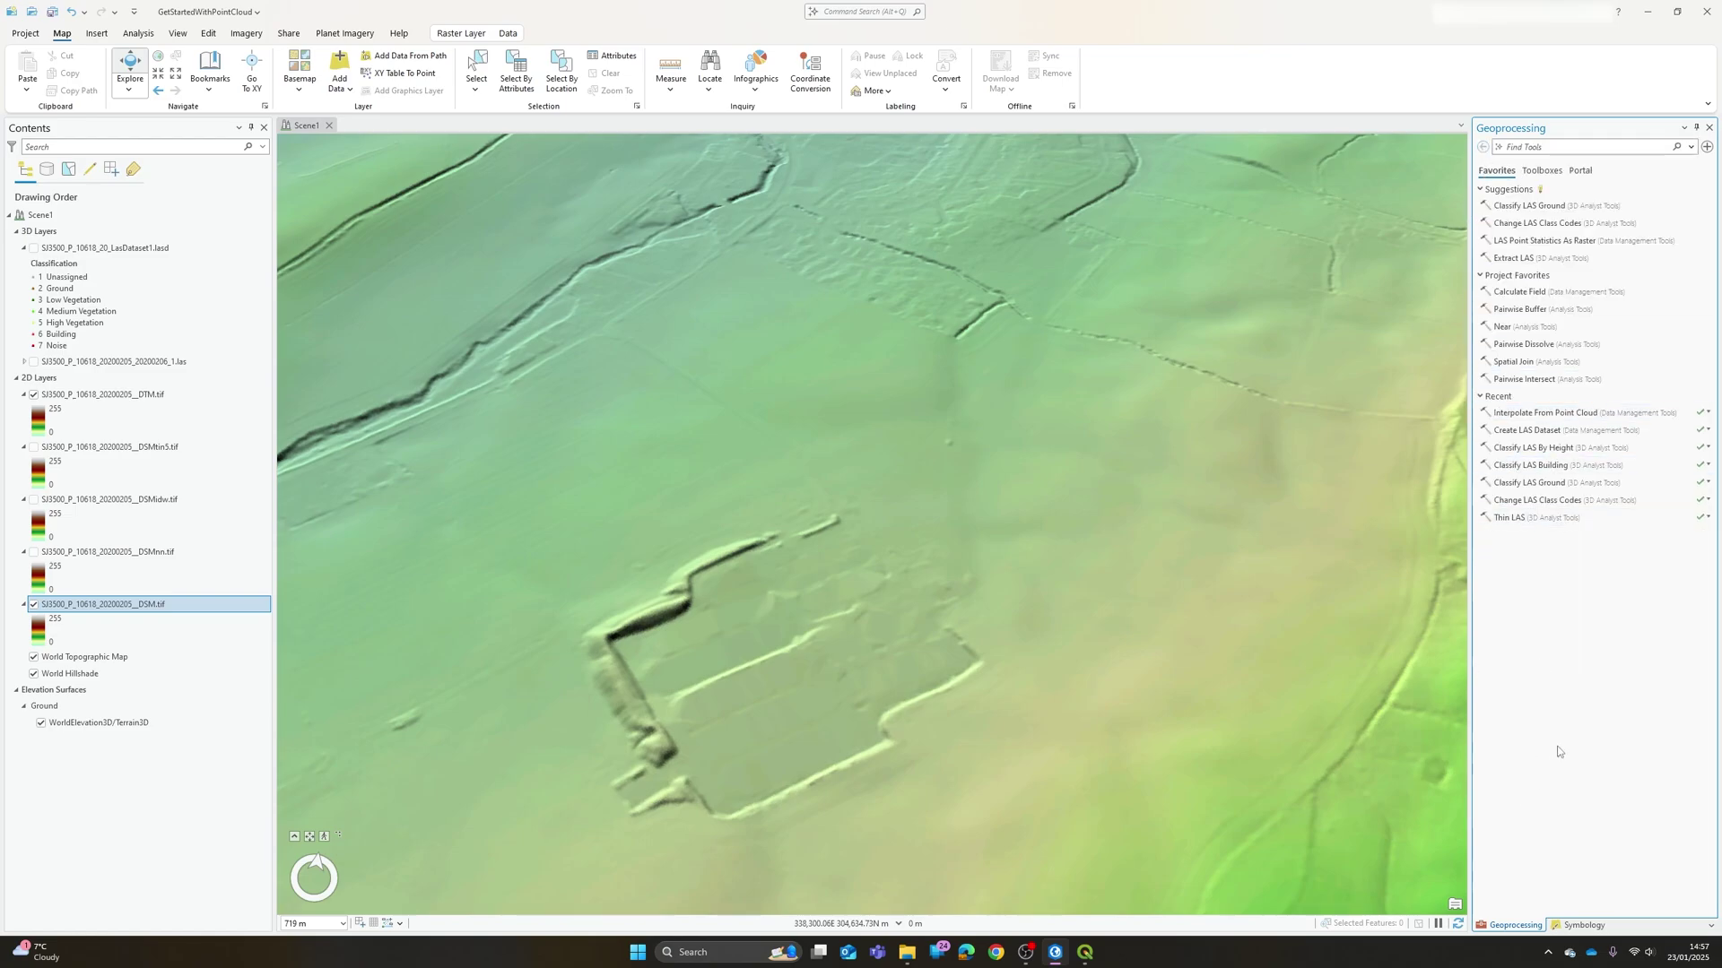